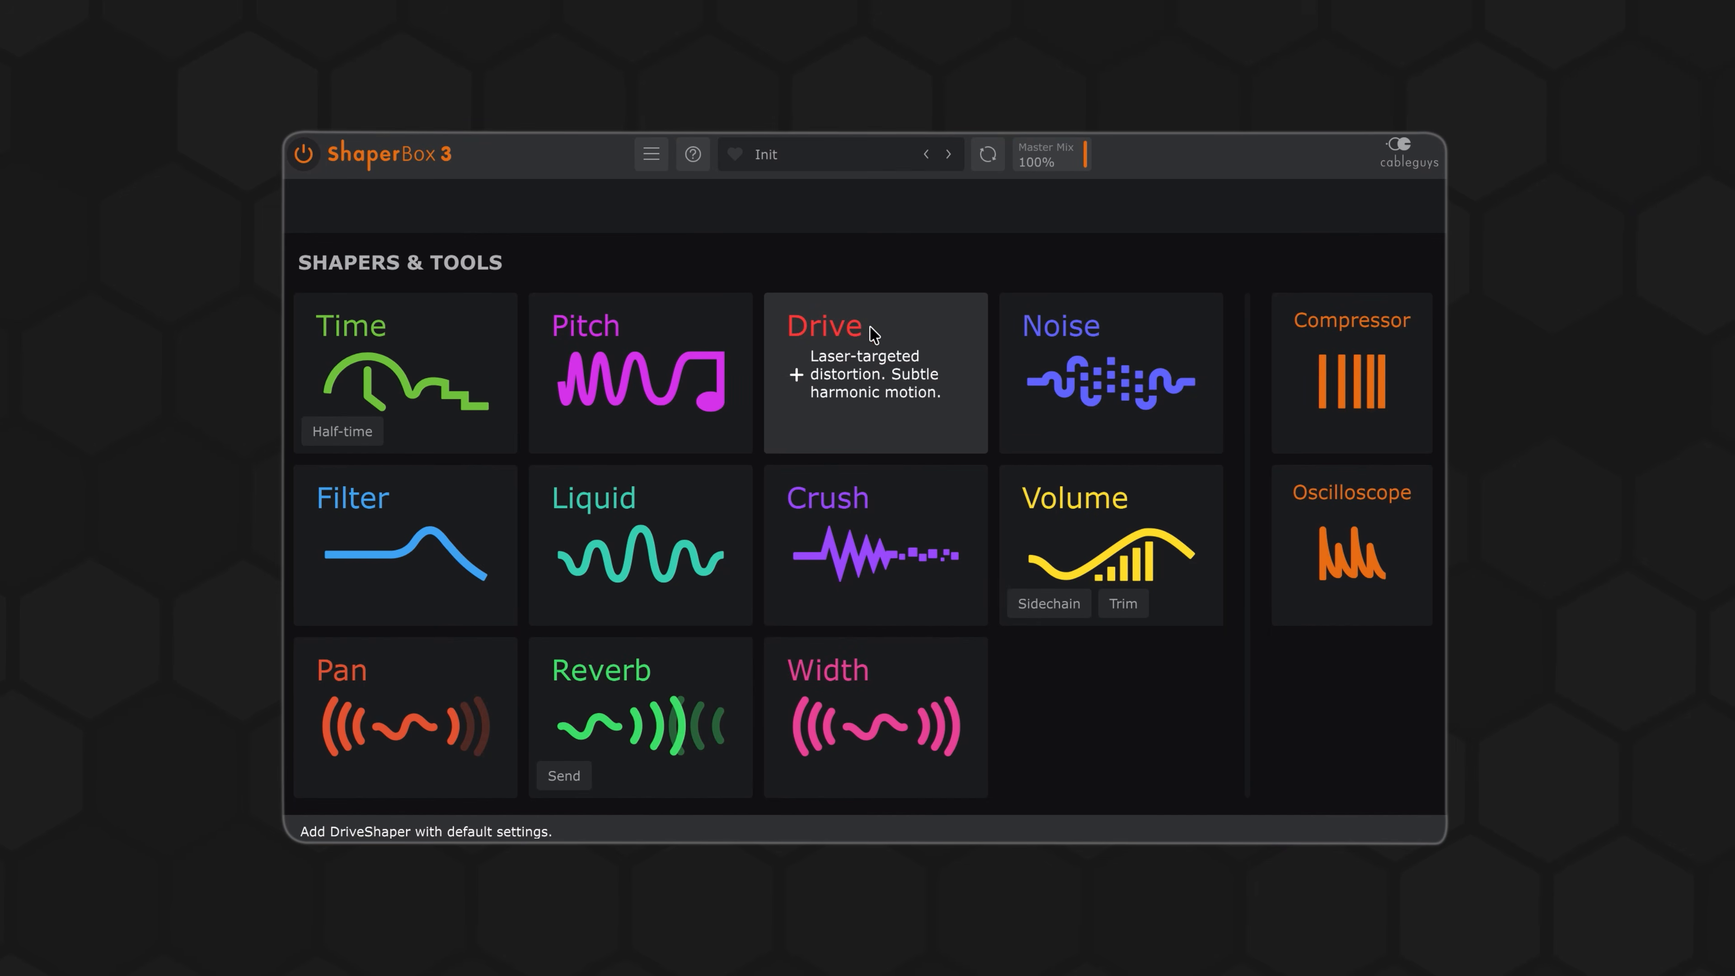
# Add DriveShaper and draw two falling and two rising straight ramps across its one-bar wave, each a quarter bar long.
pyautogui.click(876, 337)
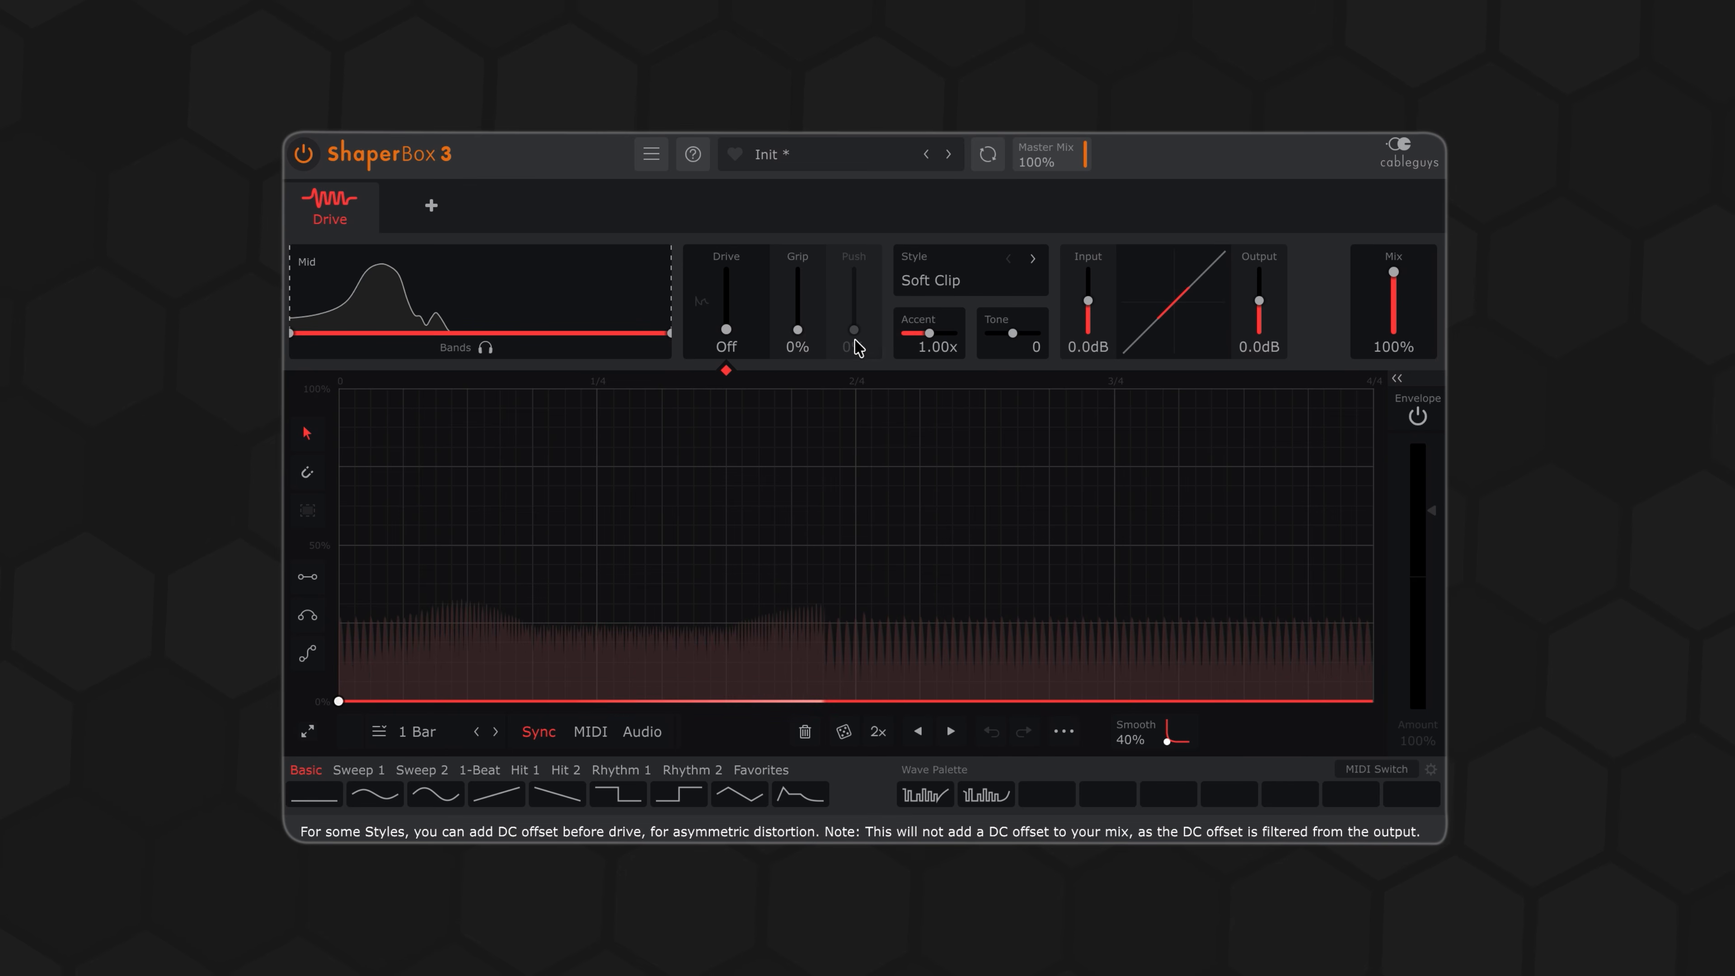
pyautogui.click(315, 573)
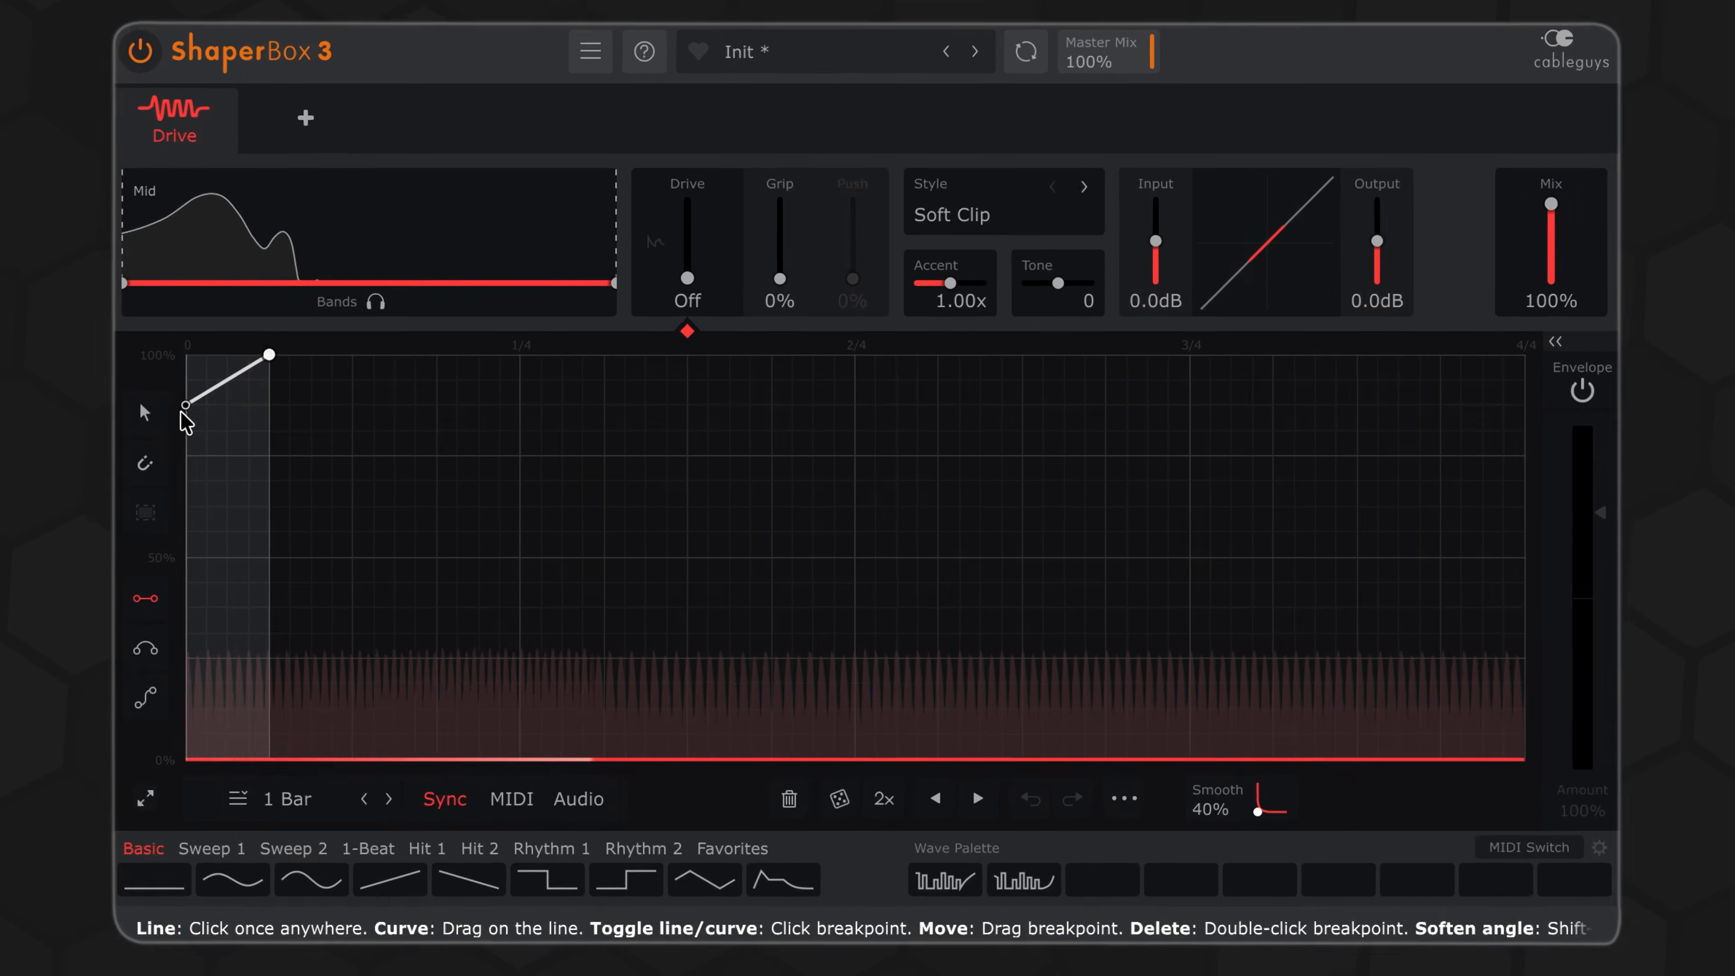
pyautogui.moveTo(339, 428); pyautogui.dragTo(516, 663)
pyautogui.moveTo(416, 709); pyautogui.dragTo(519, 759)
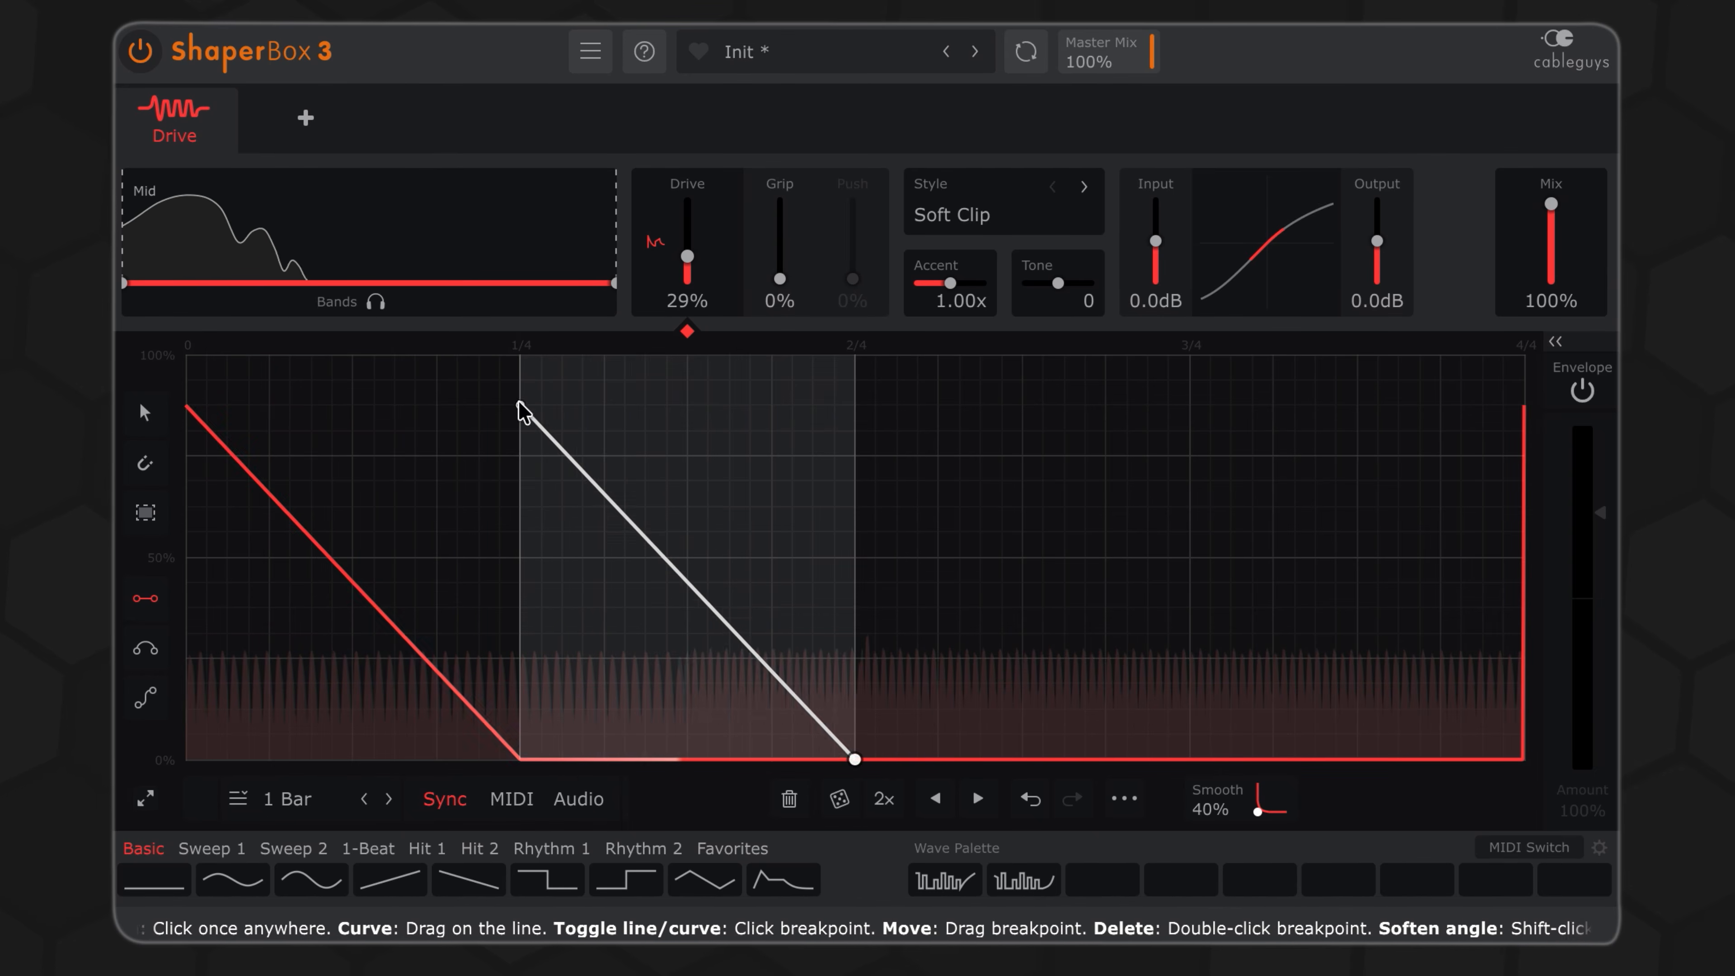
pyautogui.moveTo(520, 354)
pyautogui.mouseDown()
pyautogui.moveTo(918, 760)
pyautogui.moveTo(855, 759)
pyautogui.moveTo(1190, 759)
pyautogui.moveTo(1189, 355)
pyautogui.mouseUp()
pyautogui.moveTo(1191, 760); pyautogui.dragTo(1524, 354)
# Lower the wave's start to about 70% and the 1/4 and 3/4 peaks to about 90% and 66%, and bend all four ramps into sagging curves.
pyautogui.click(144, 413)
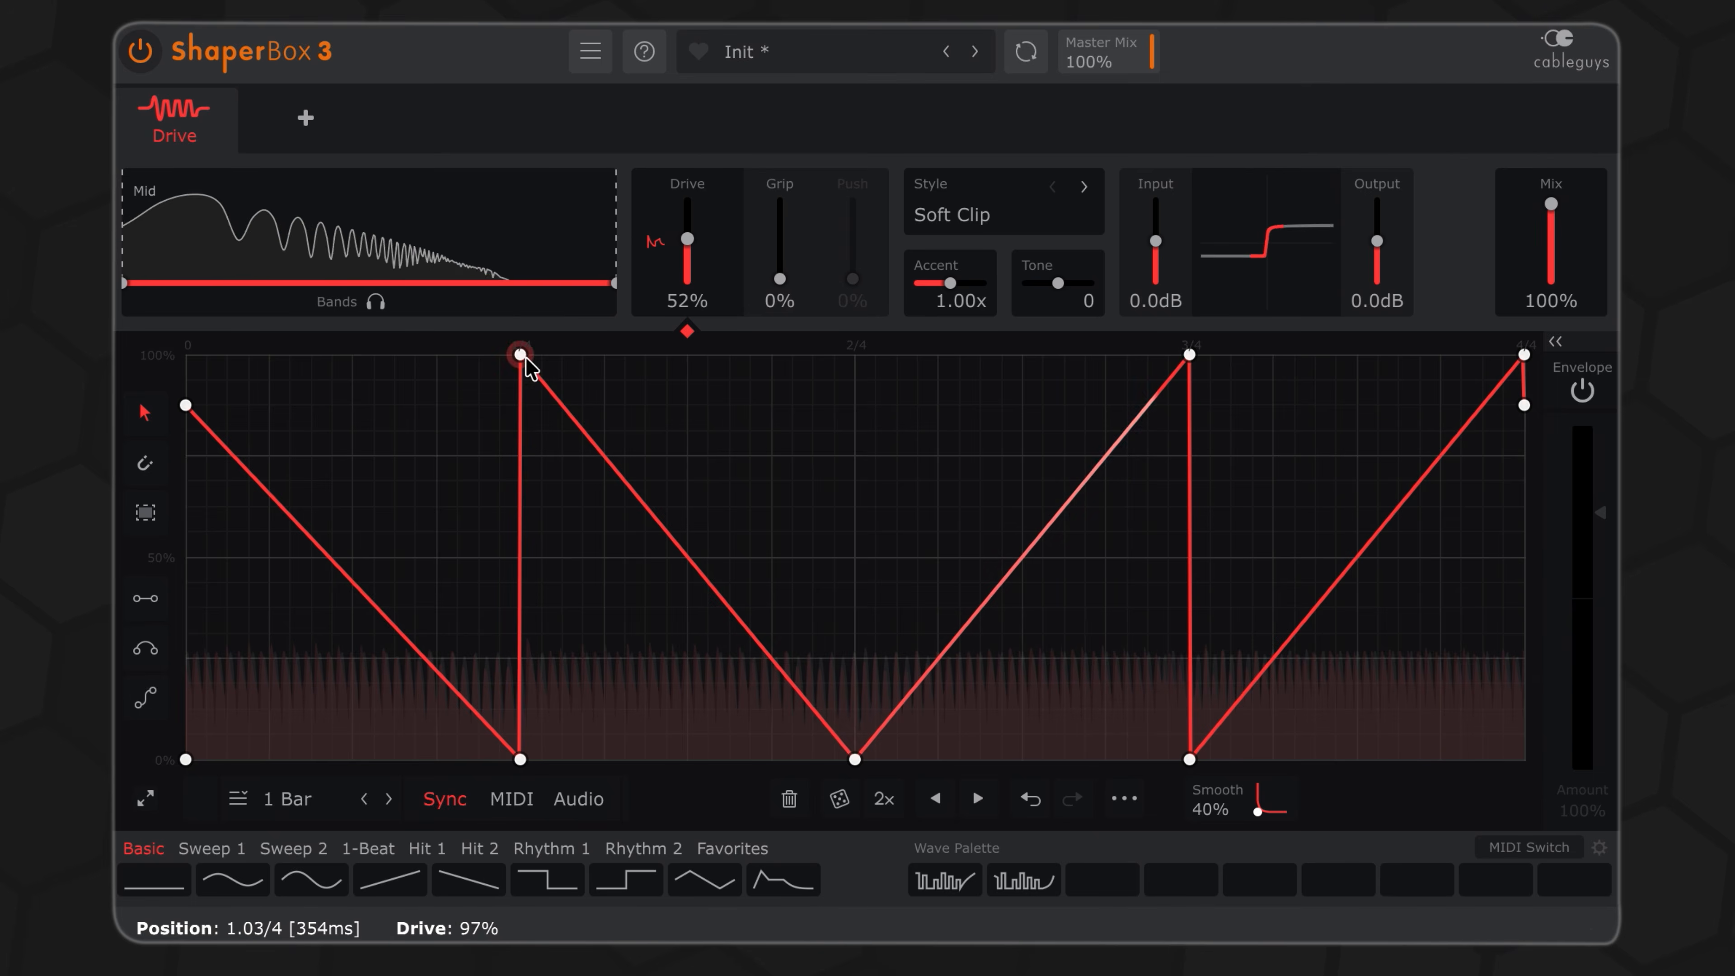
pyautogui.moveTo(522, 356); pyautogui.dragTo(520, 397)
pyautogui.moveTo(198, 412); pyautogui.dragTo(198, 477)
pyautogui.moveTo(271, 565); pyautogui.dragTo(474, 676)
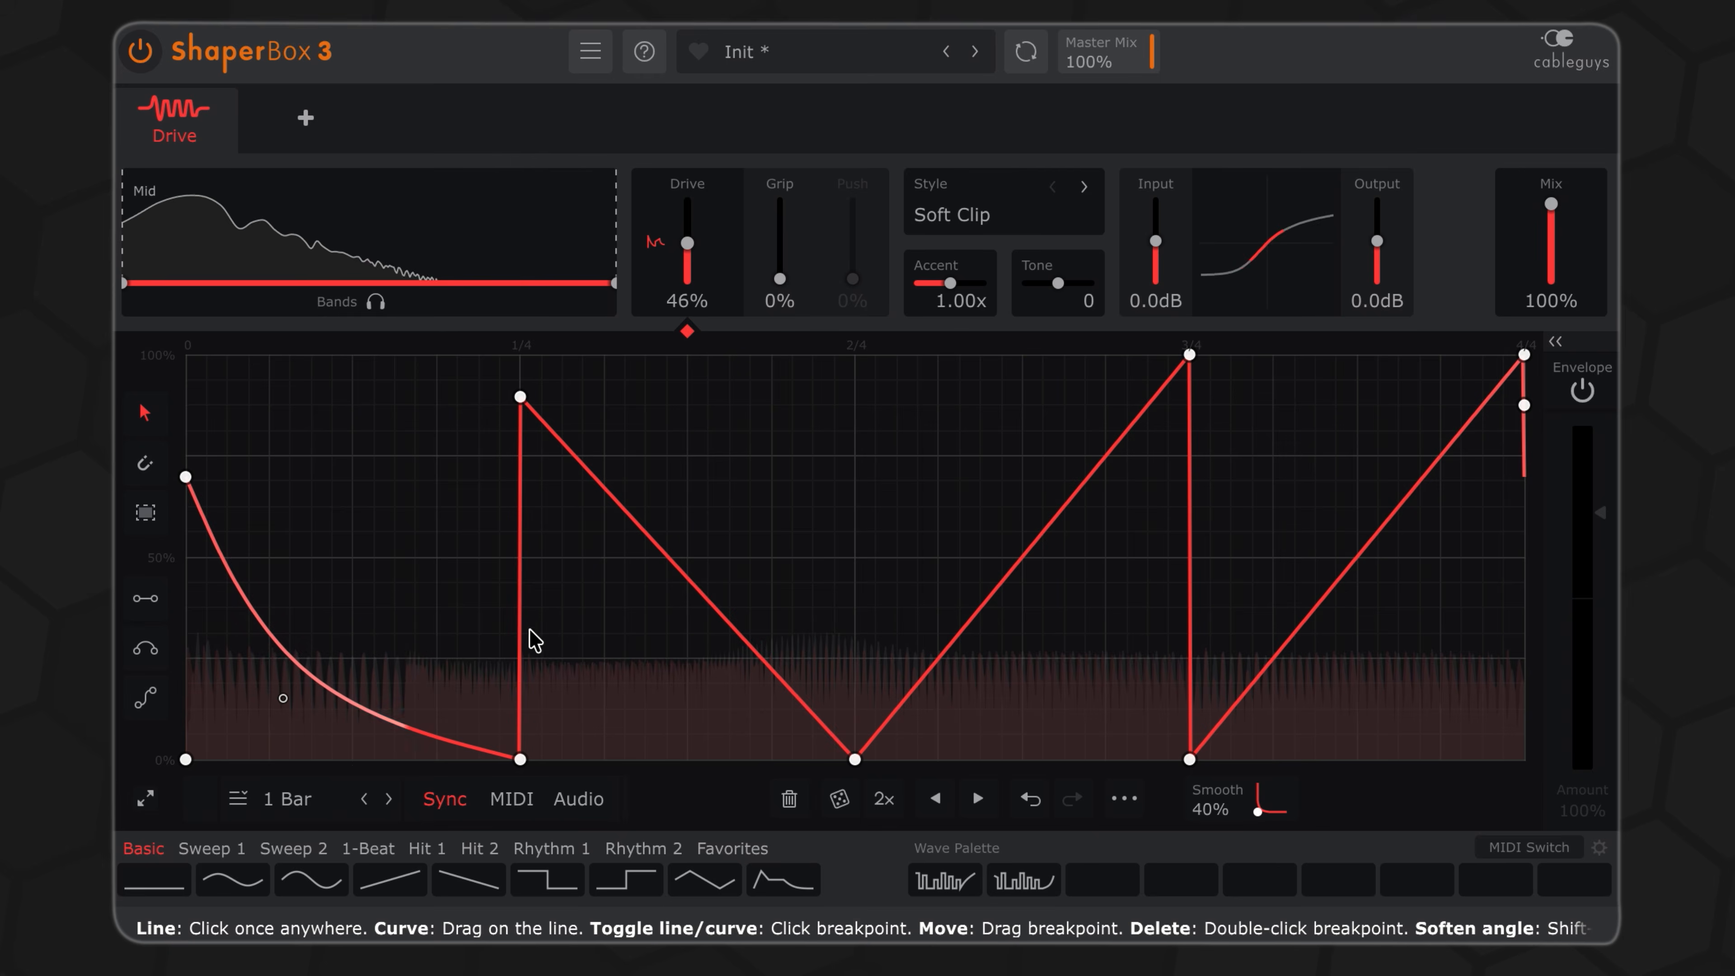
pyautogui.moveTo(669, 573); pyautogui.dragTo(666, 615)
pyautogui.moveTo(983, 601); pyautogui.dragTo(1039, 687)
pyautogui.moveTo(1189, 354); pyautogui.dragTo(1190, 492)
pyautogui.moveTo(1326, 575); pyautogui.dragTo(1442, 664)
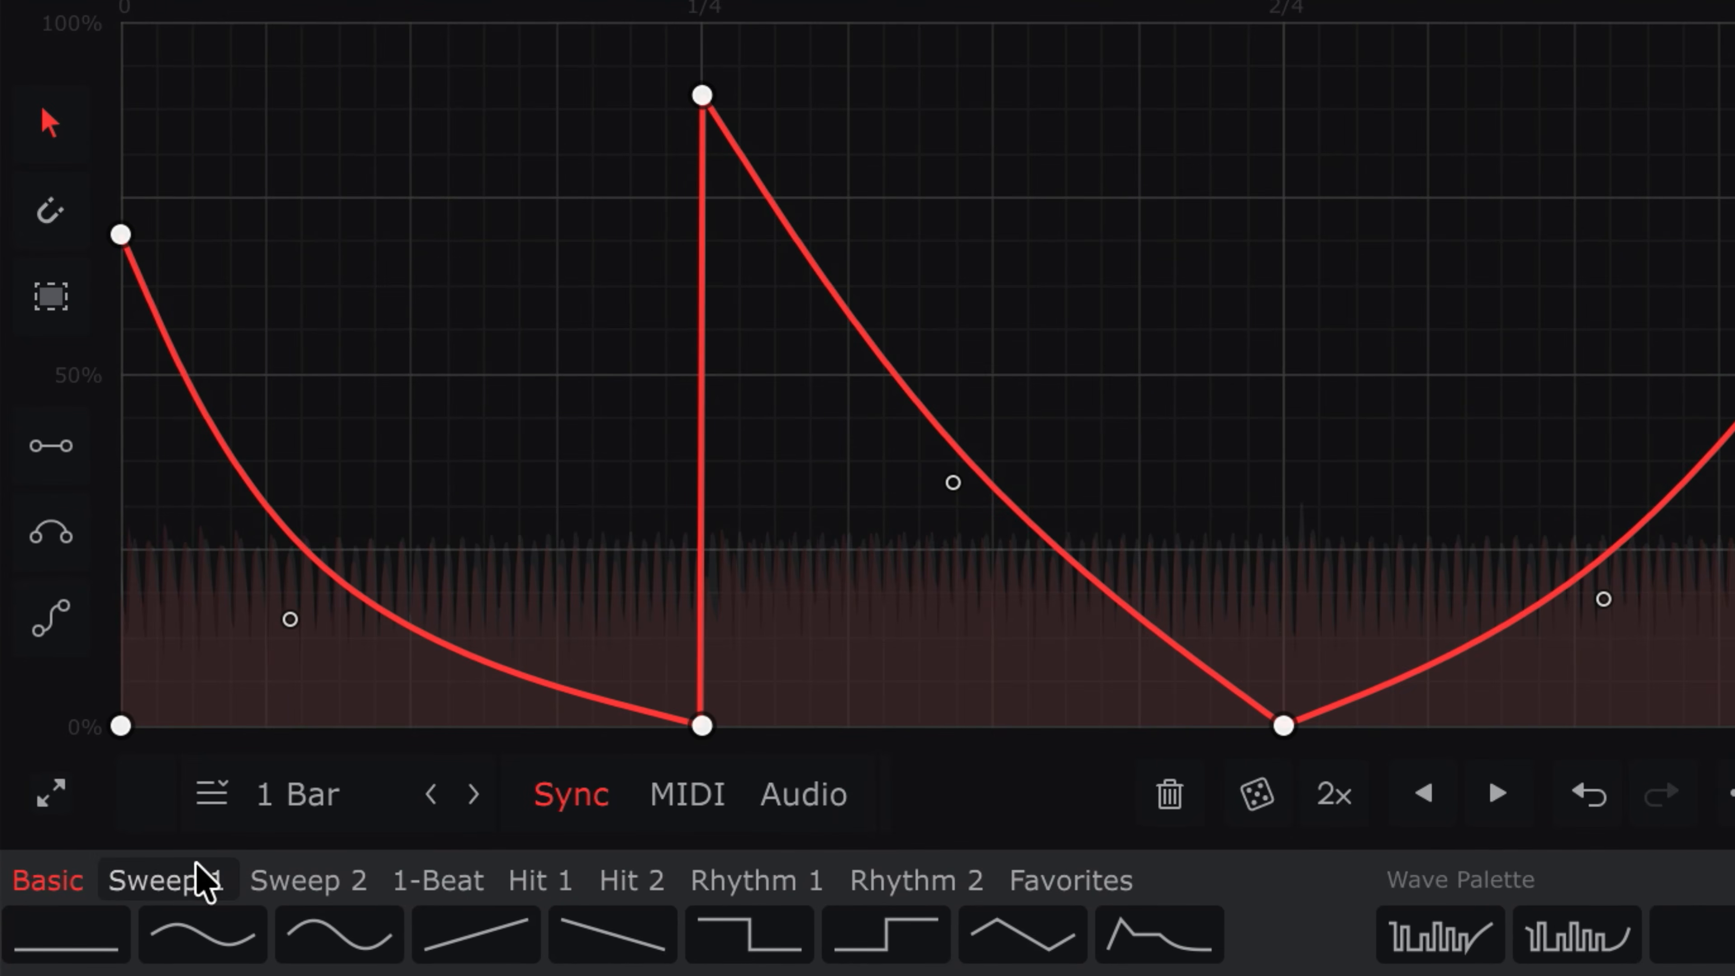
# Try several preset waves from the Sweep 1 set on the Drive shaper.
pyautogui.click(202, 882)
pyautogui.click(236, 940)
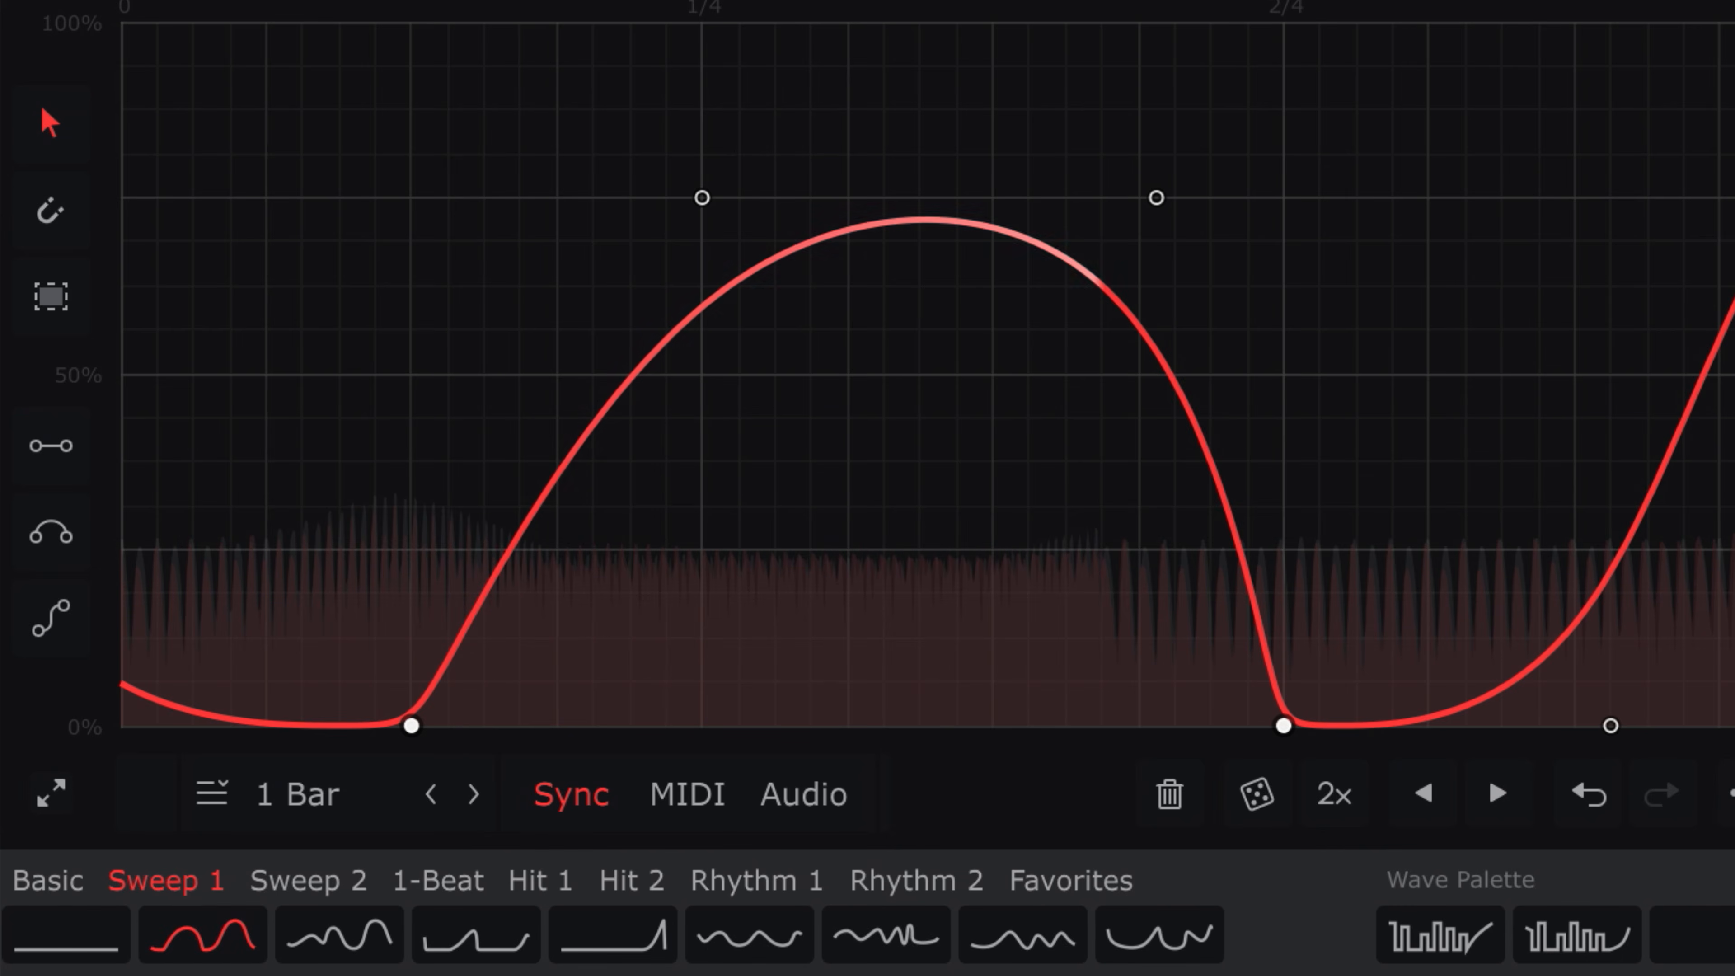
pyautogui.click(367, 943)
pyautogui.click(796, 964)
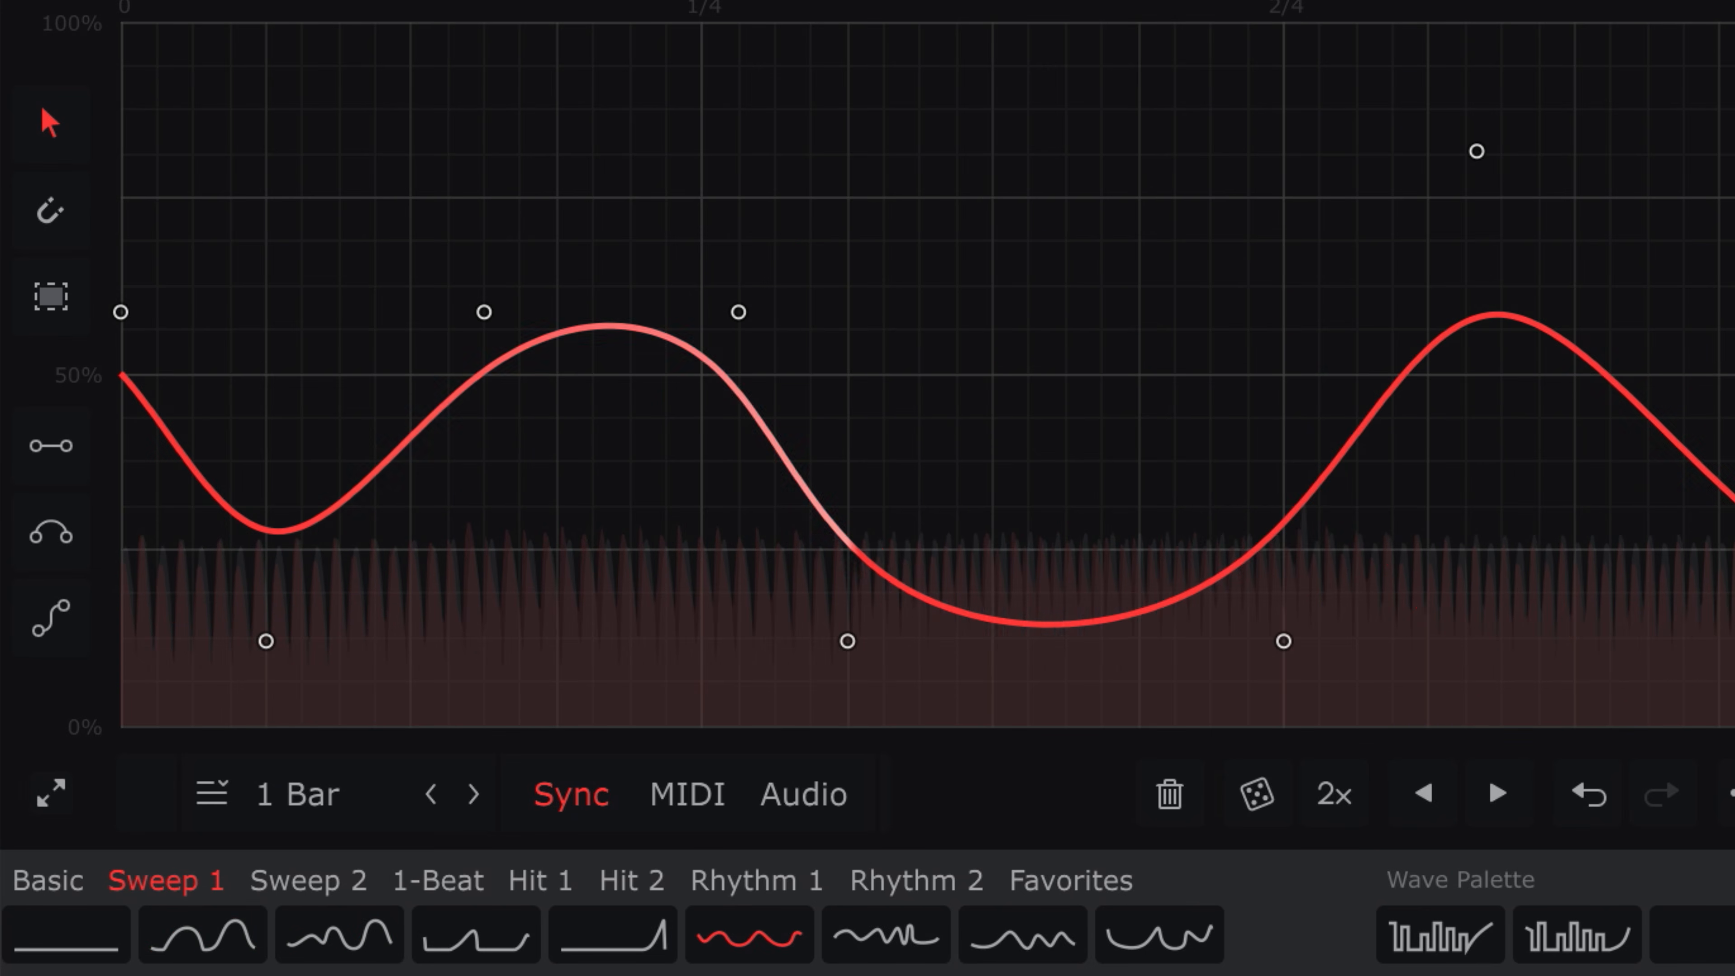
# Audition waves from the Rhythm 2 preset set, ending with Rhythm Edge 13 loaded.
pyautogui.click(888, 889)
pyautogui.click(884, 912)
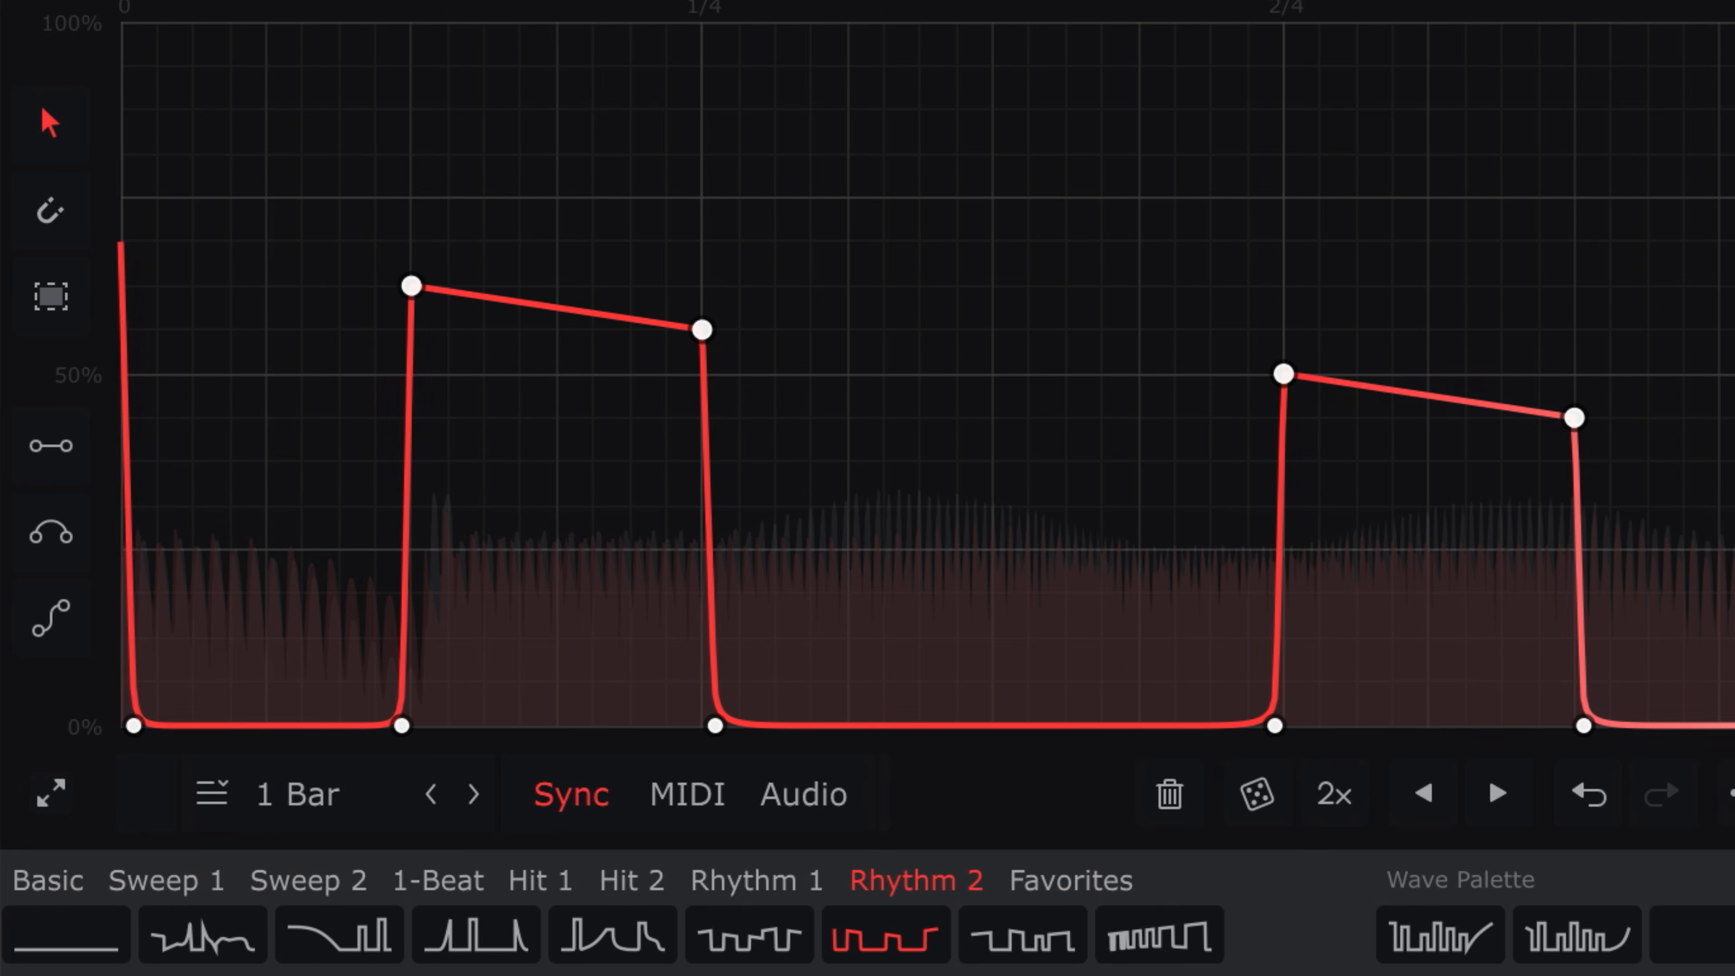
pyautogui.click(833, 906)
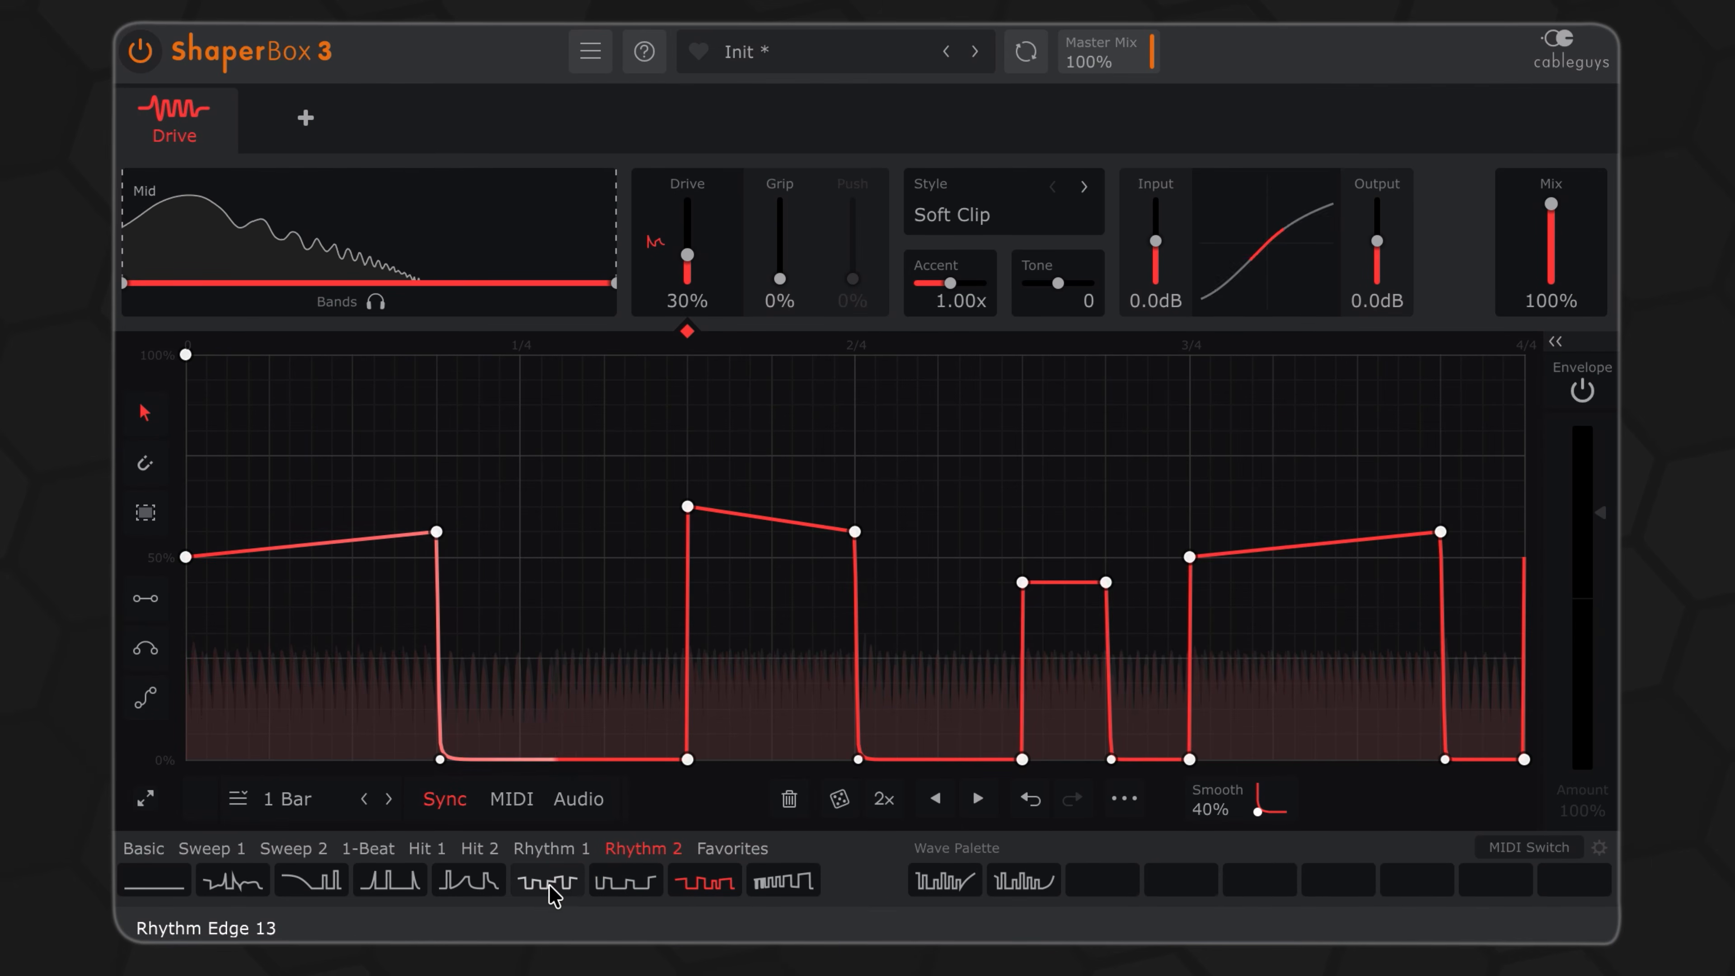
pyautogui.click(554, 889)
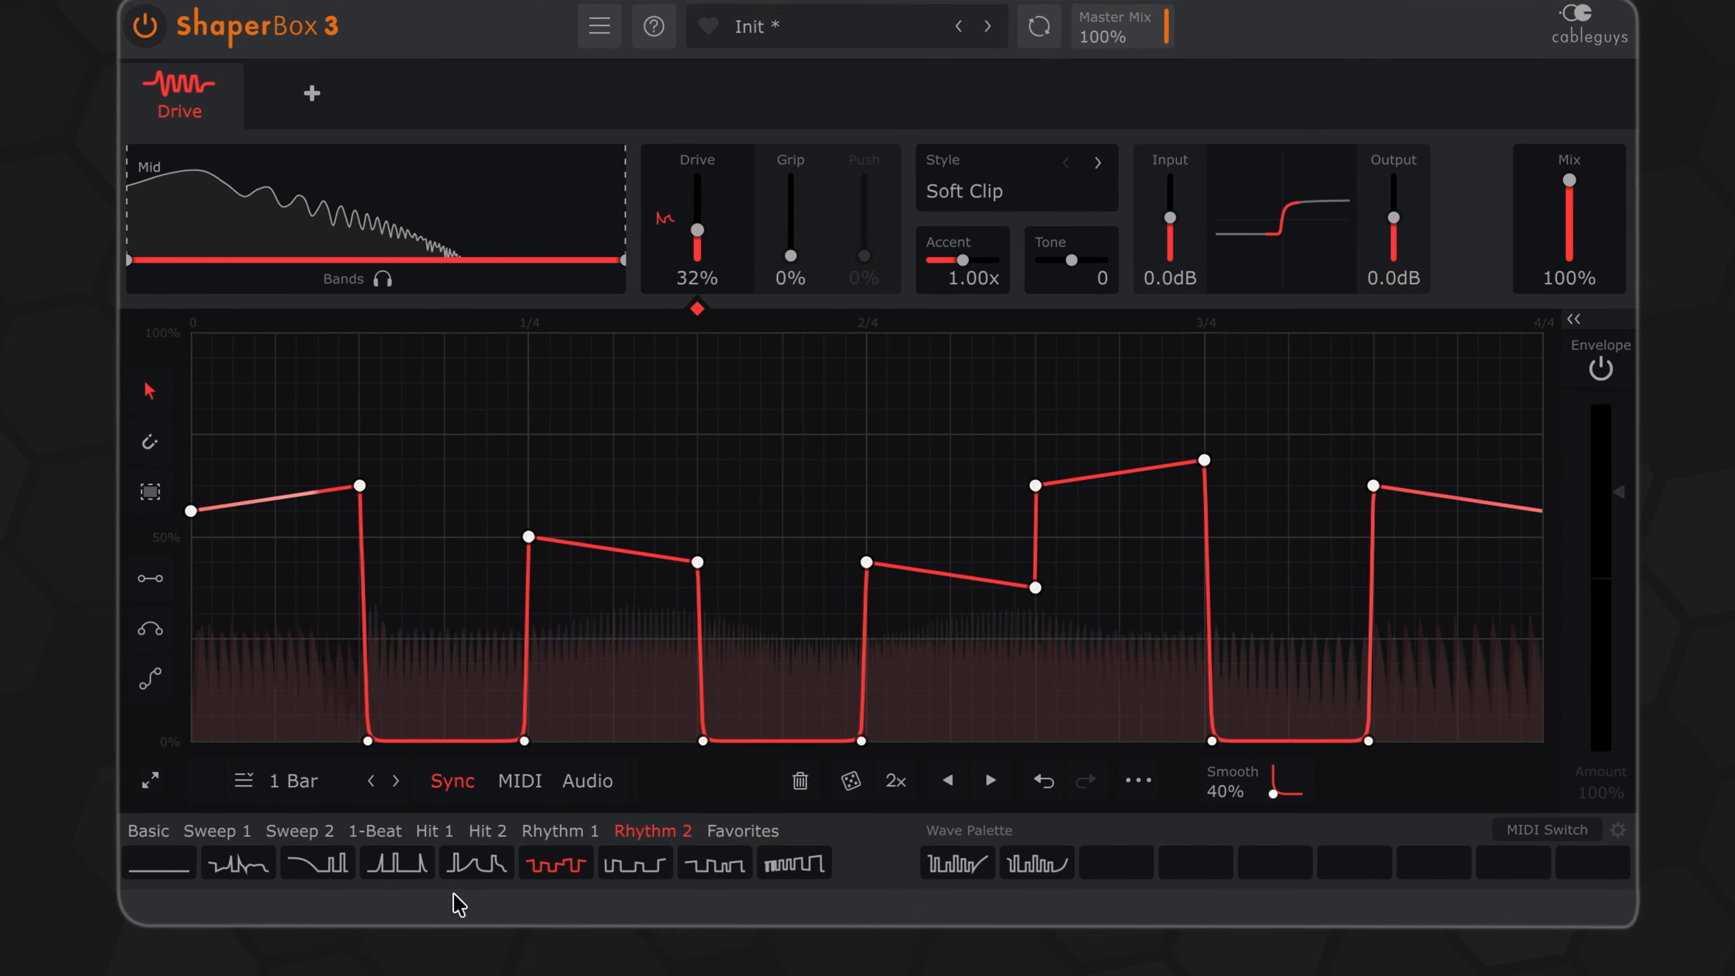
# Set the Drive wave length to 2 Bars and load the second wave stored in the Wave Palette.
pyautogui.click(321, 801)
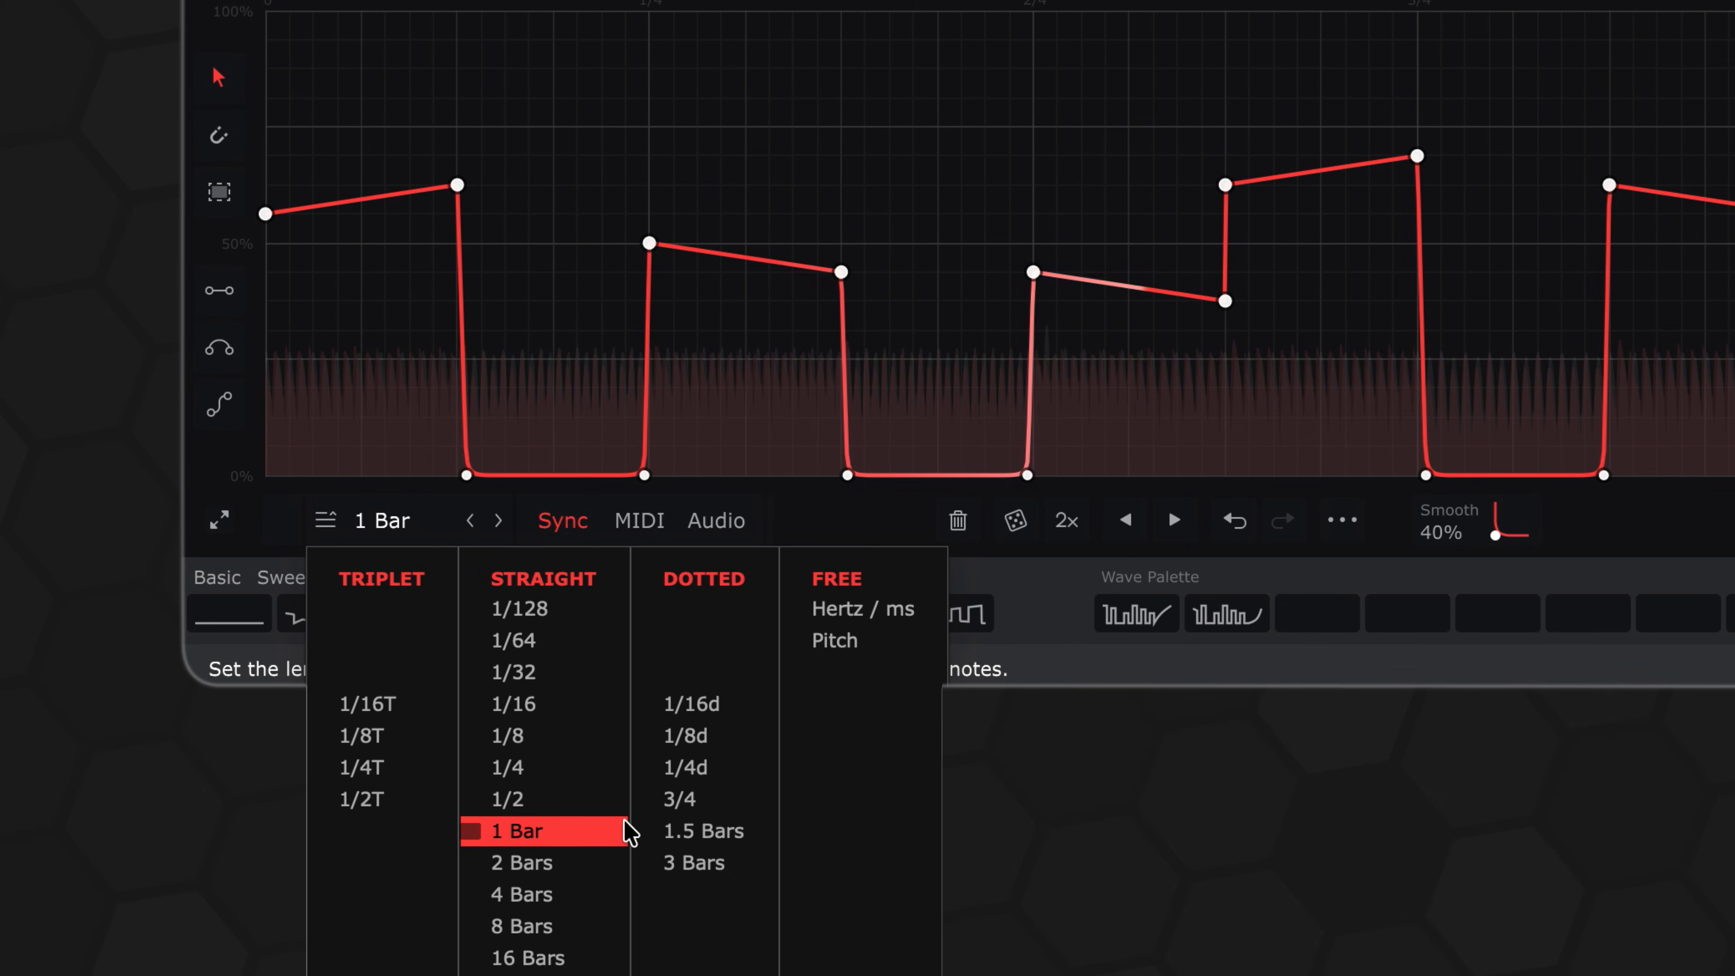
pyautogui.click(615, 864)
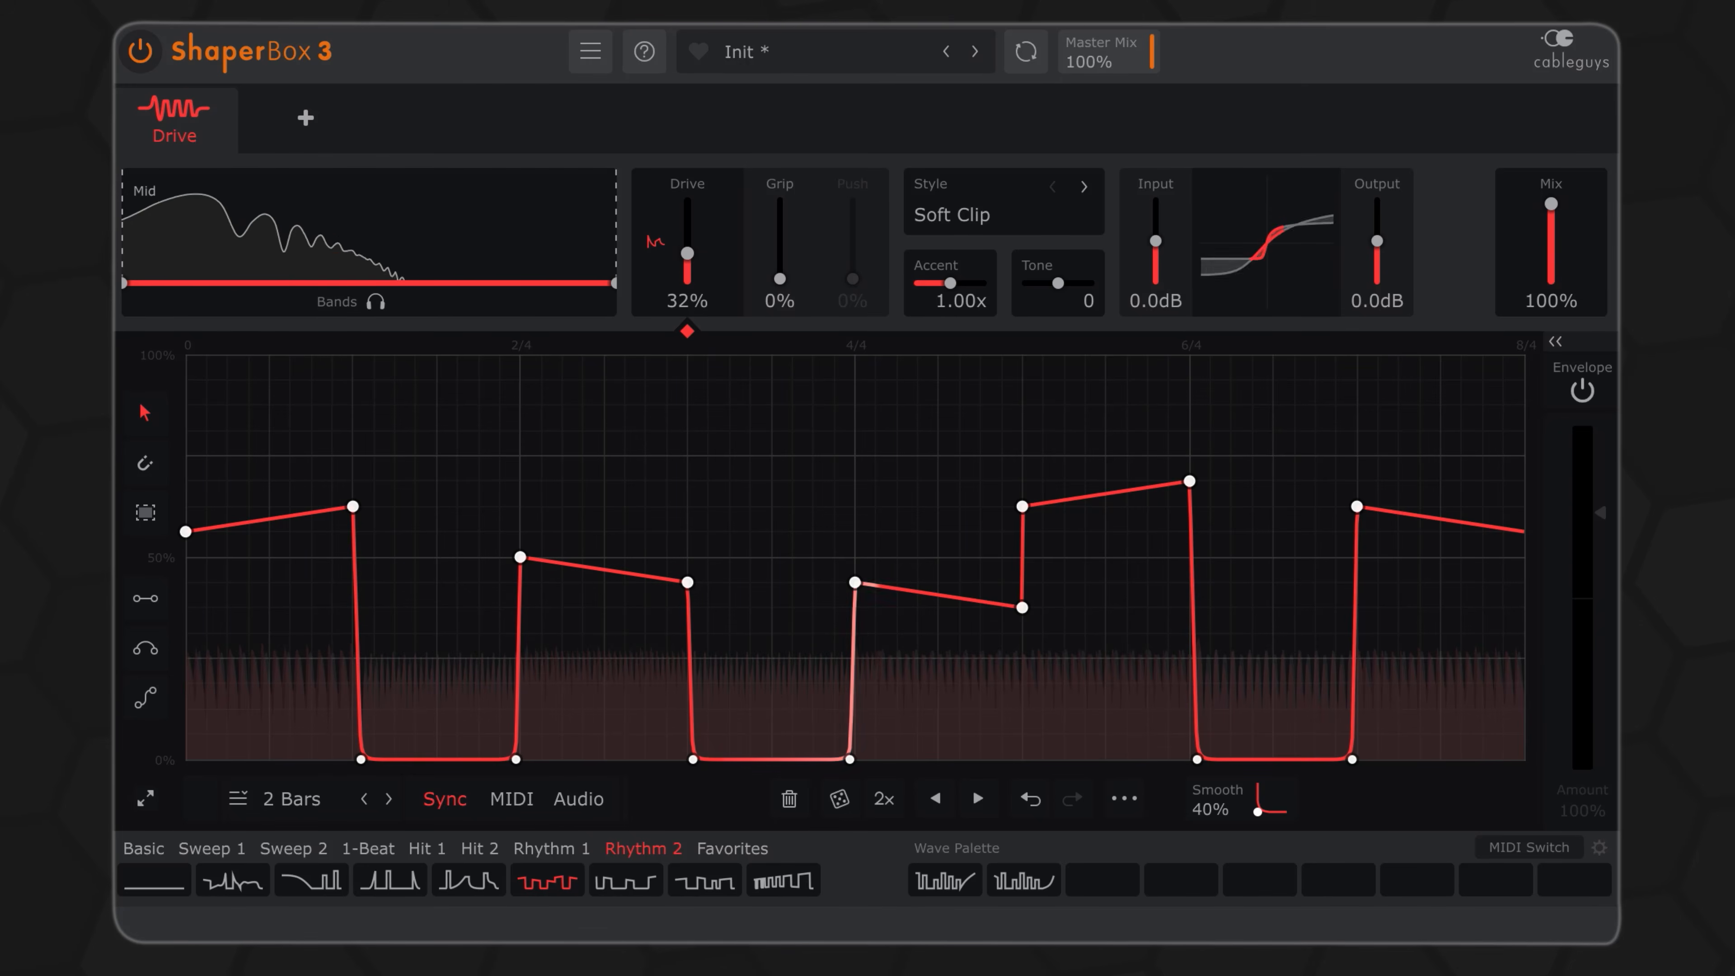
pyautogui.click(1025, 883)
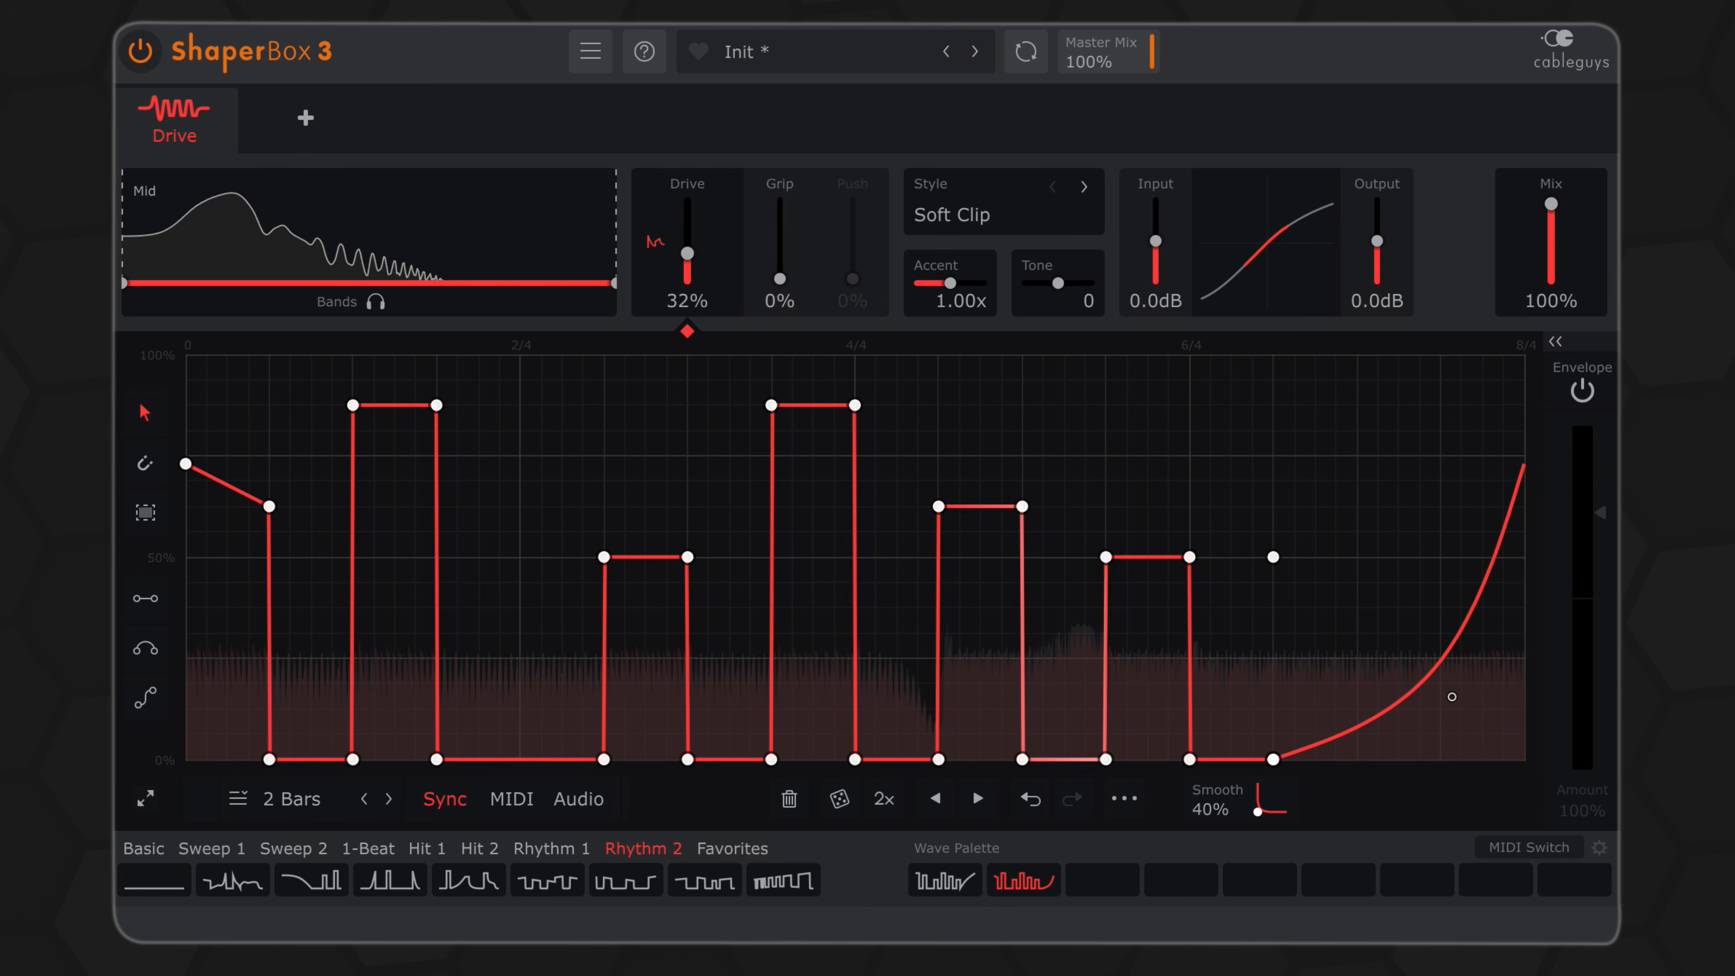
# Raise the Drive shaper's Input level to about 2.9 dB.
pyautogui.moveTo(1155, 241); pyautogui.dragTo(1155, 237)
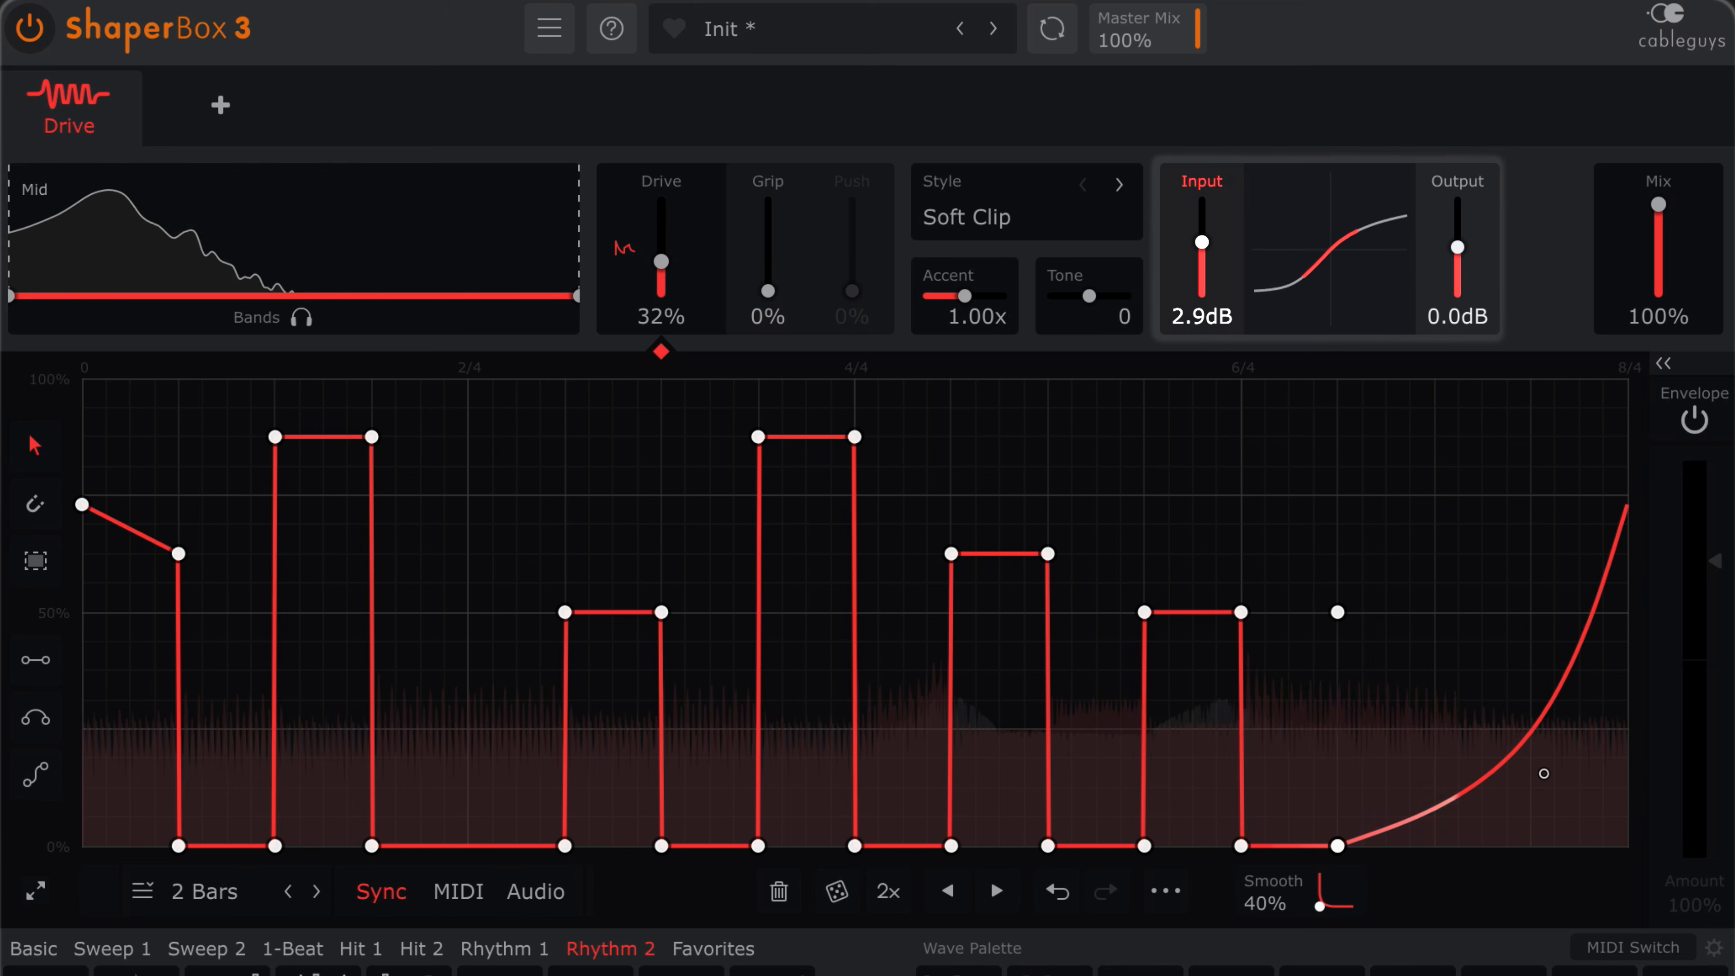
pyautogui.moveTo(1201, 242); pyautogui.dragTo(1202, 240)
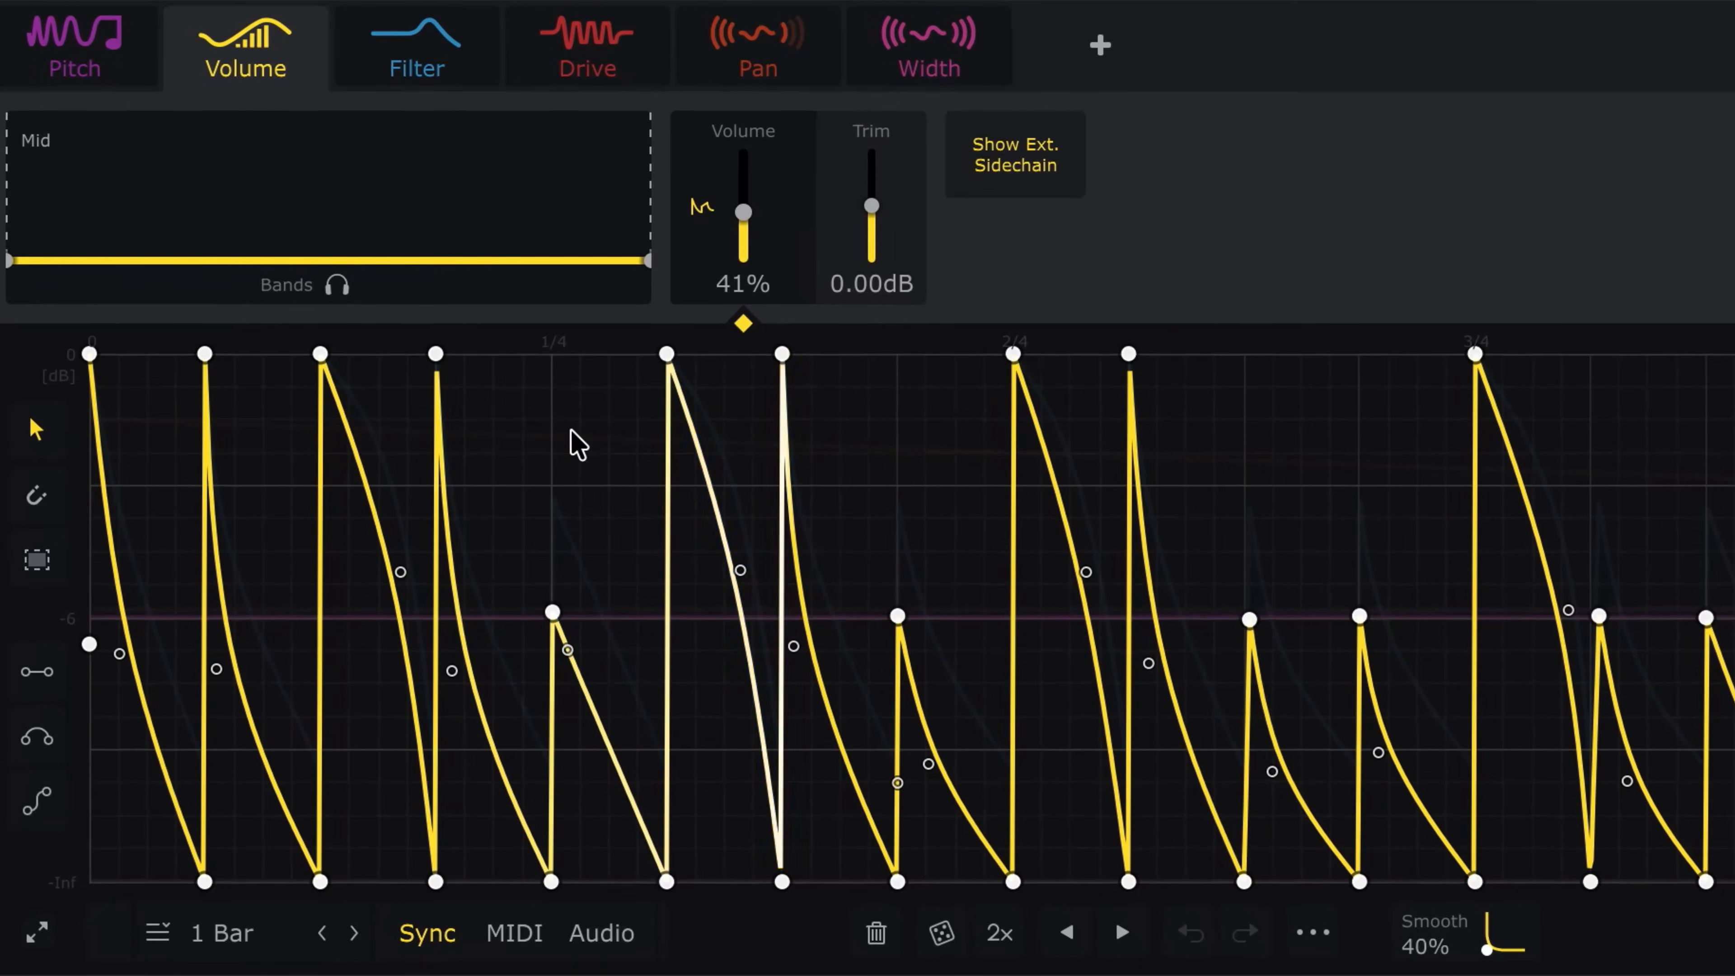
# Copy the Volume shaper's wave, paste it into the Drive shaper and adjust the Drive amount.
pyautogui.rightClick(574, 437)
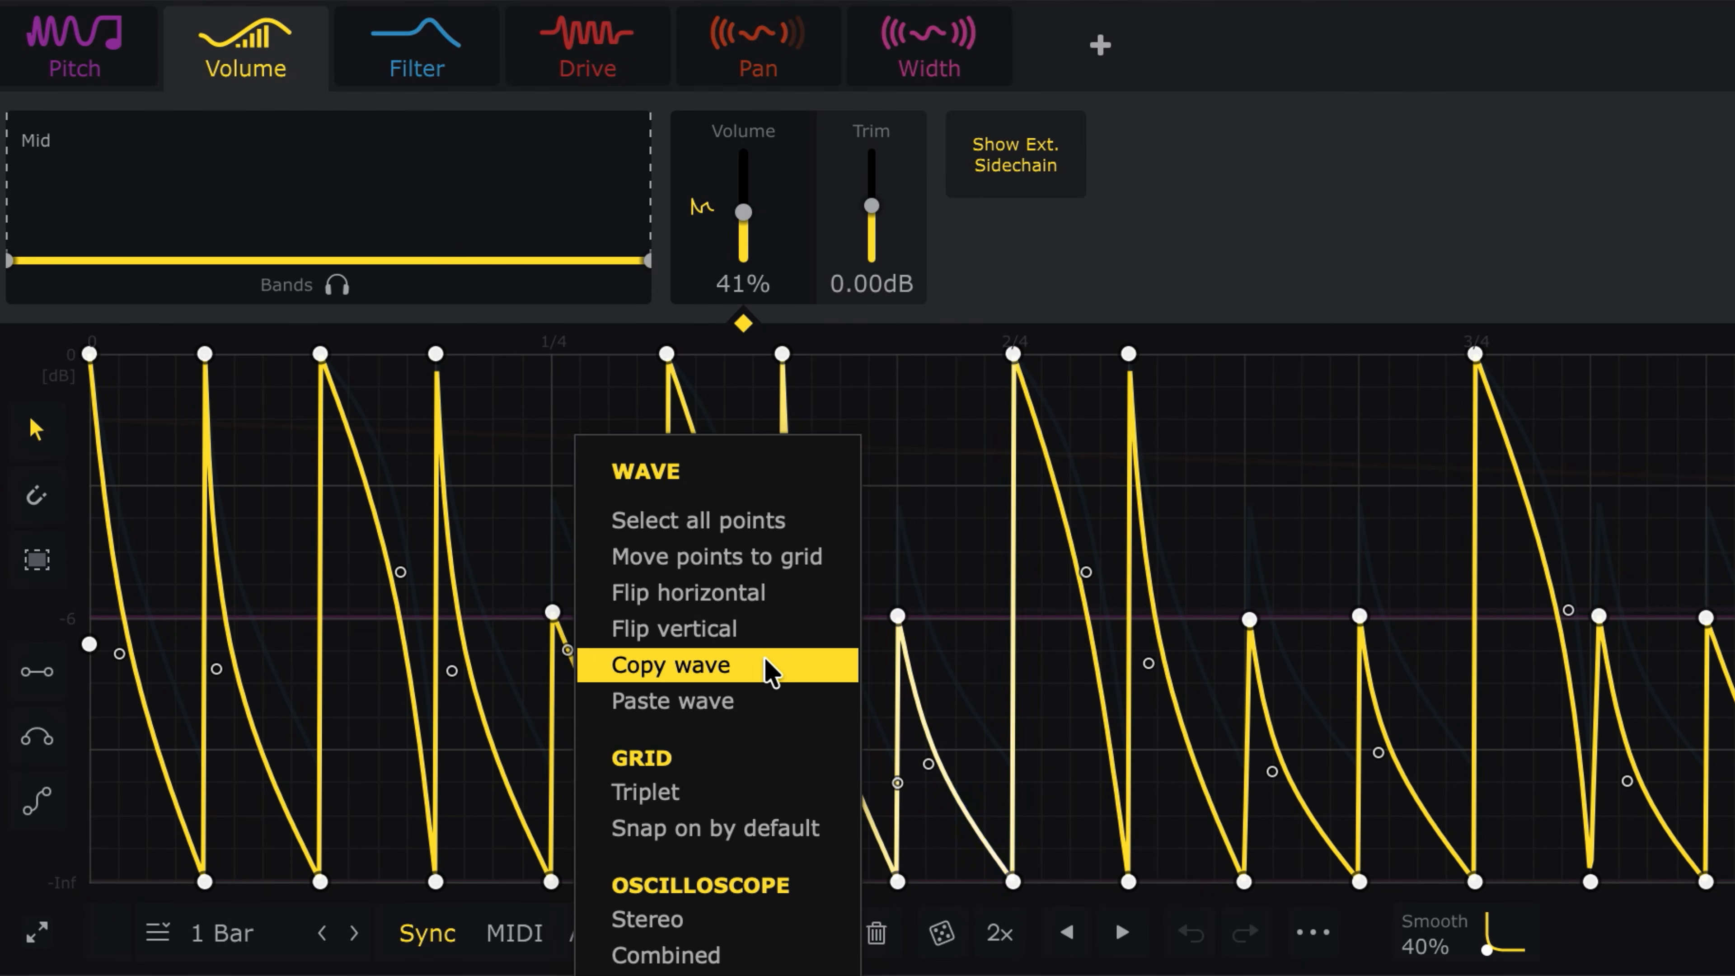
pyautogui.click(772, 667)
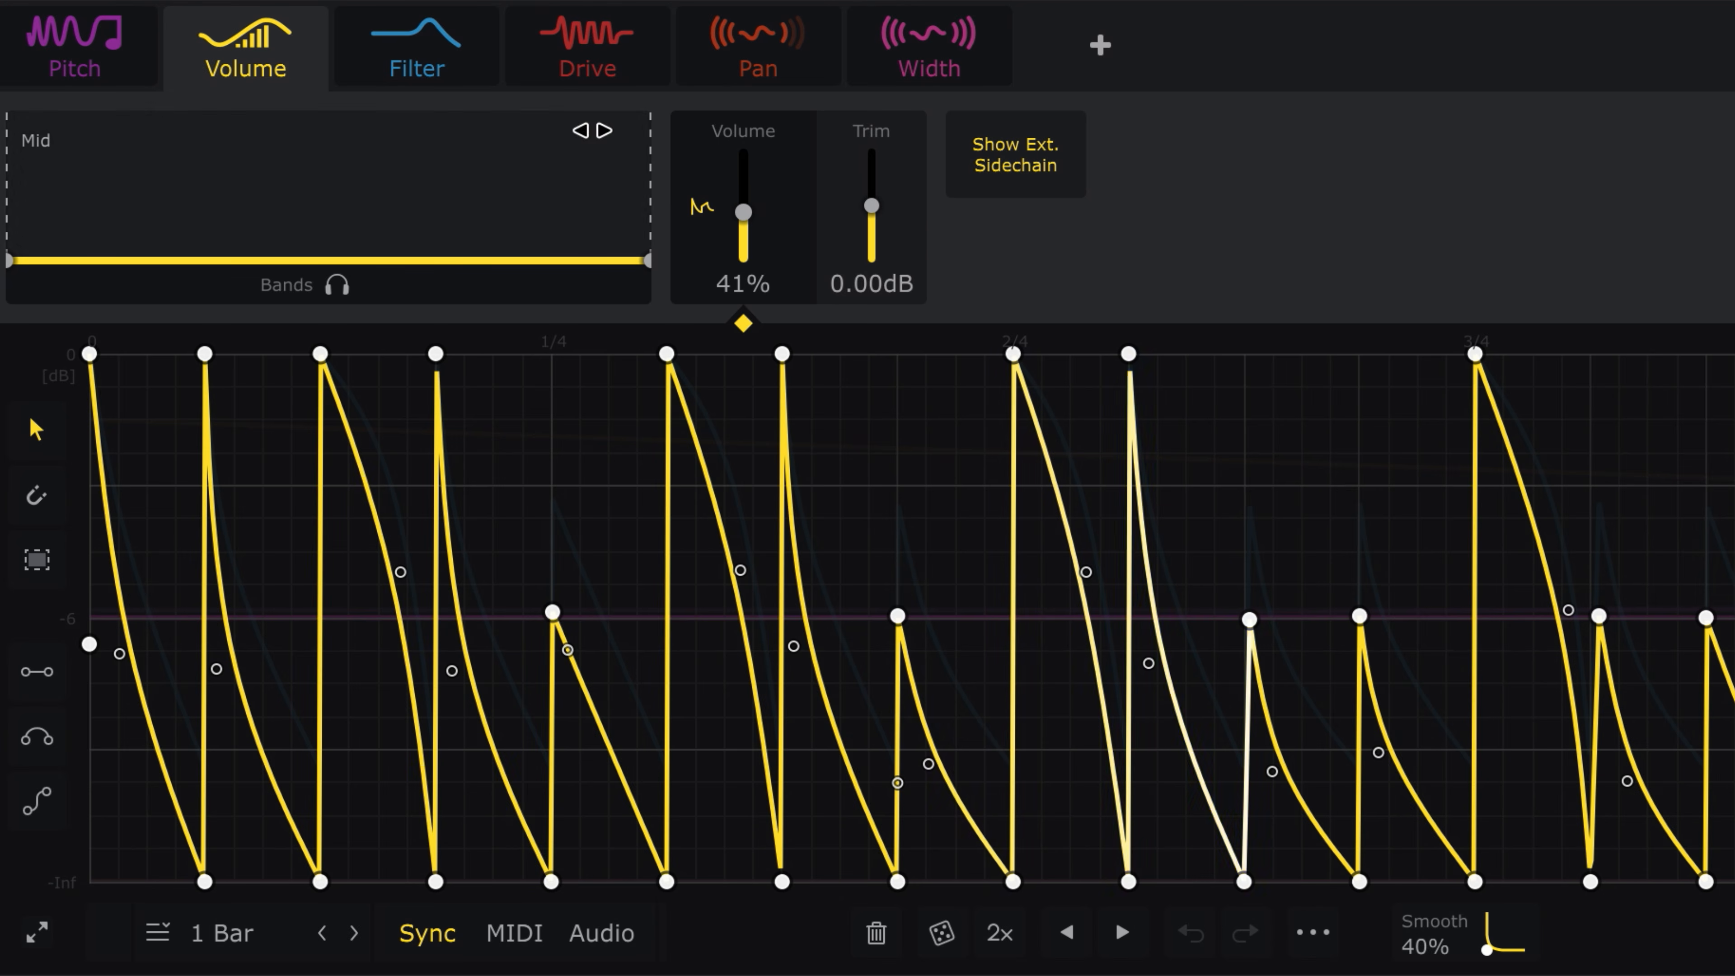
pyautogui.click(577, 73)
pyautogui.rightClick(654, 480)
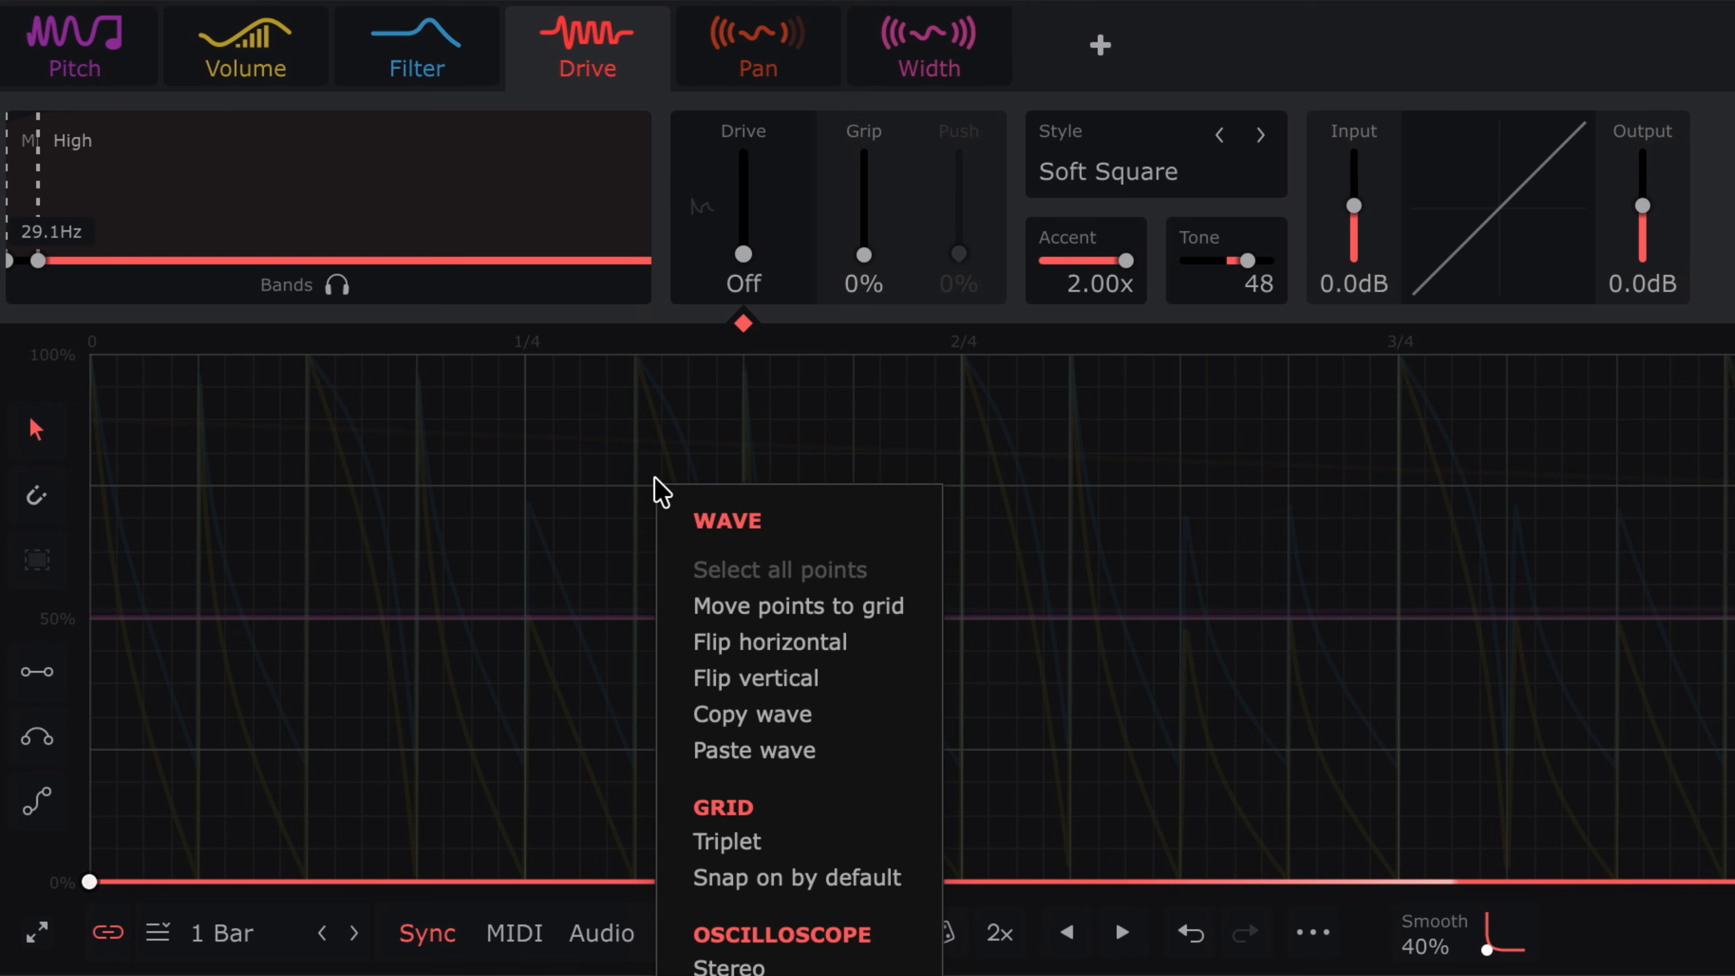
pyautogui.click(867, 751)
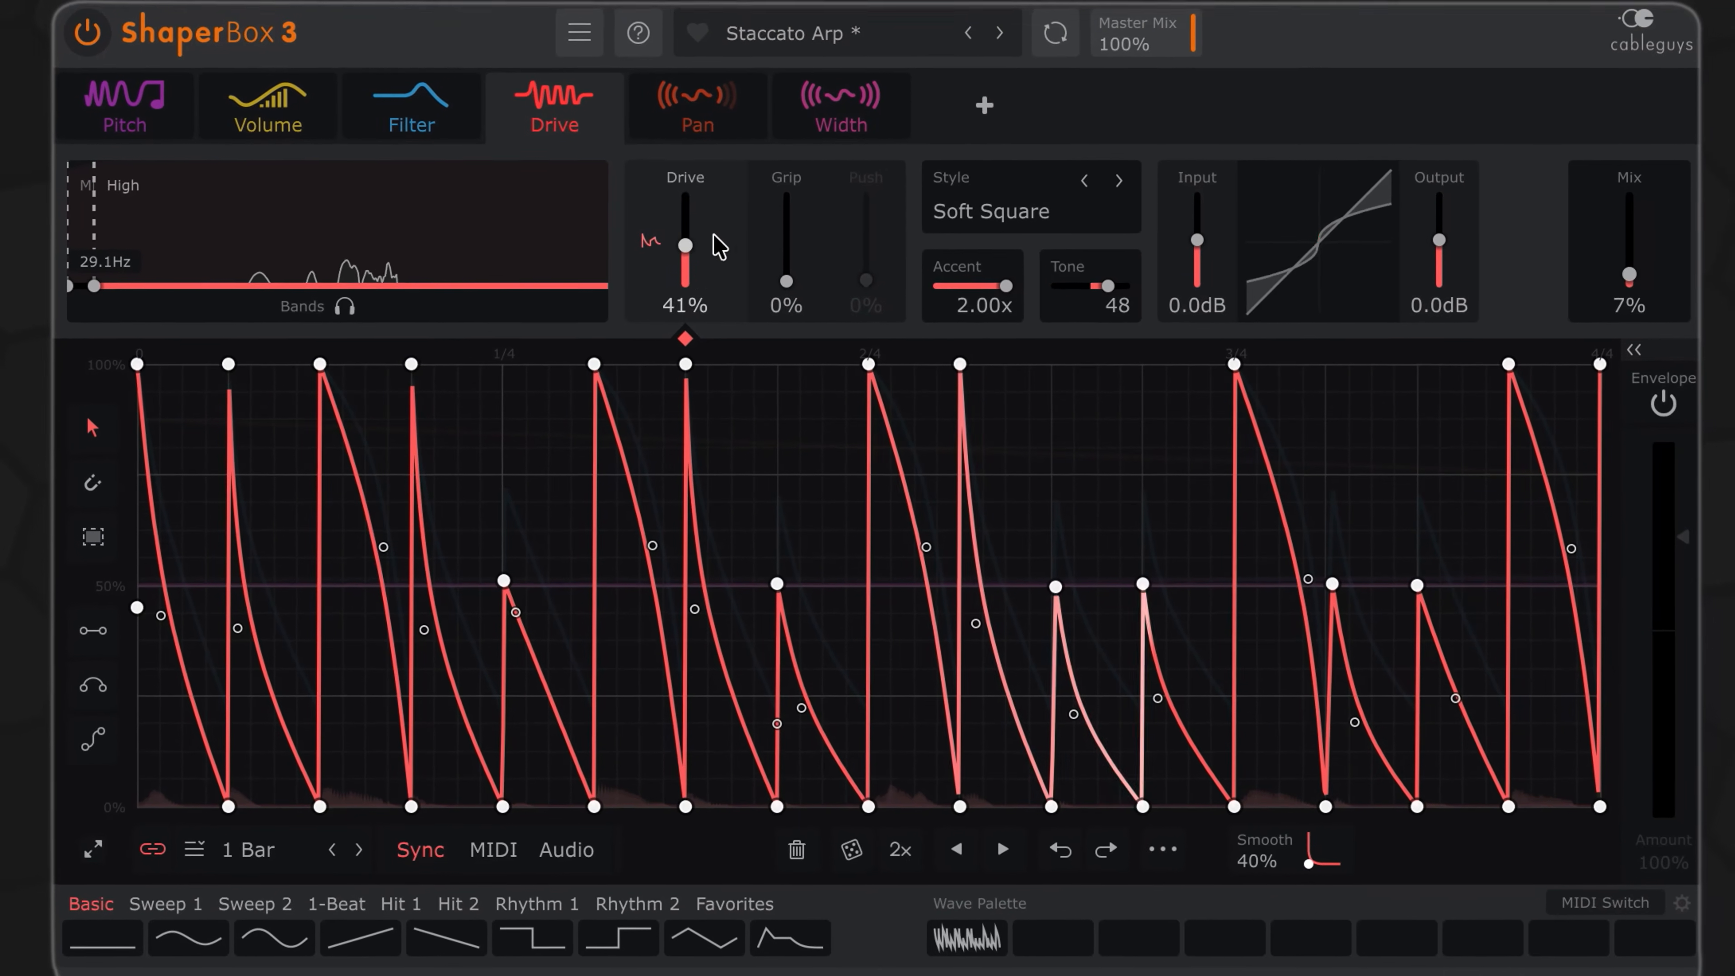
pyautogui.moveTo(722, 243); pyautogui.dragTo(681, 203)
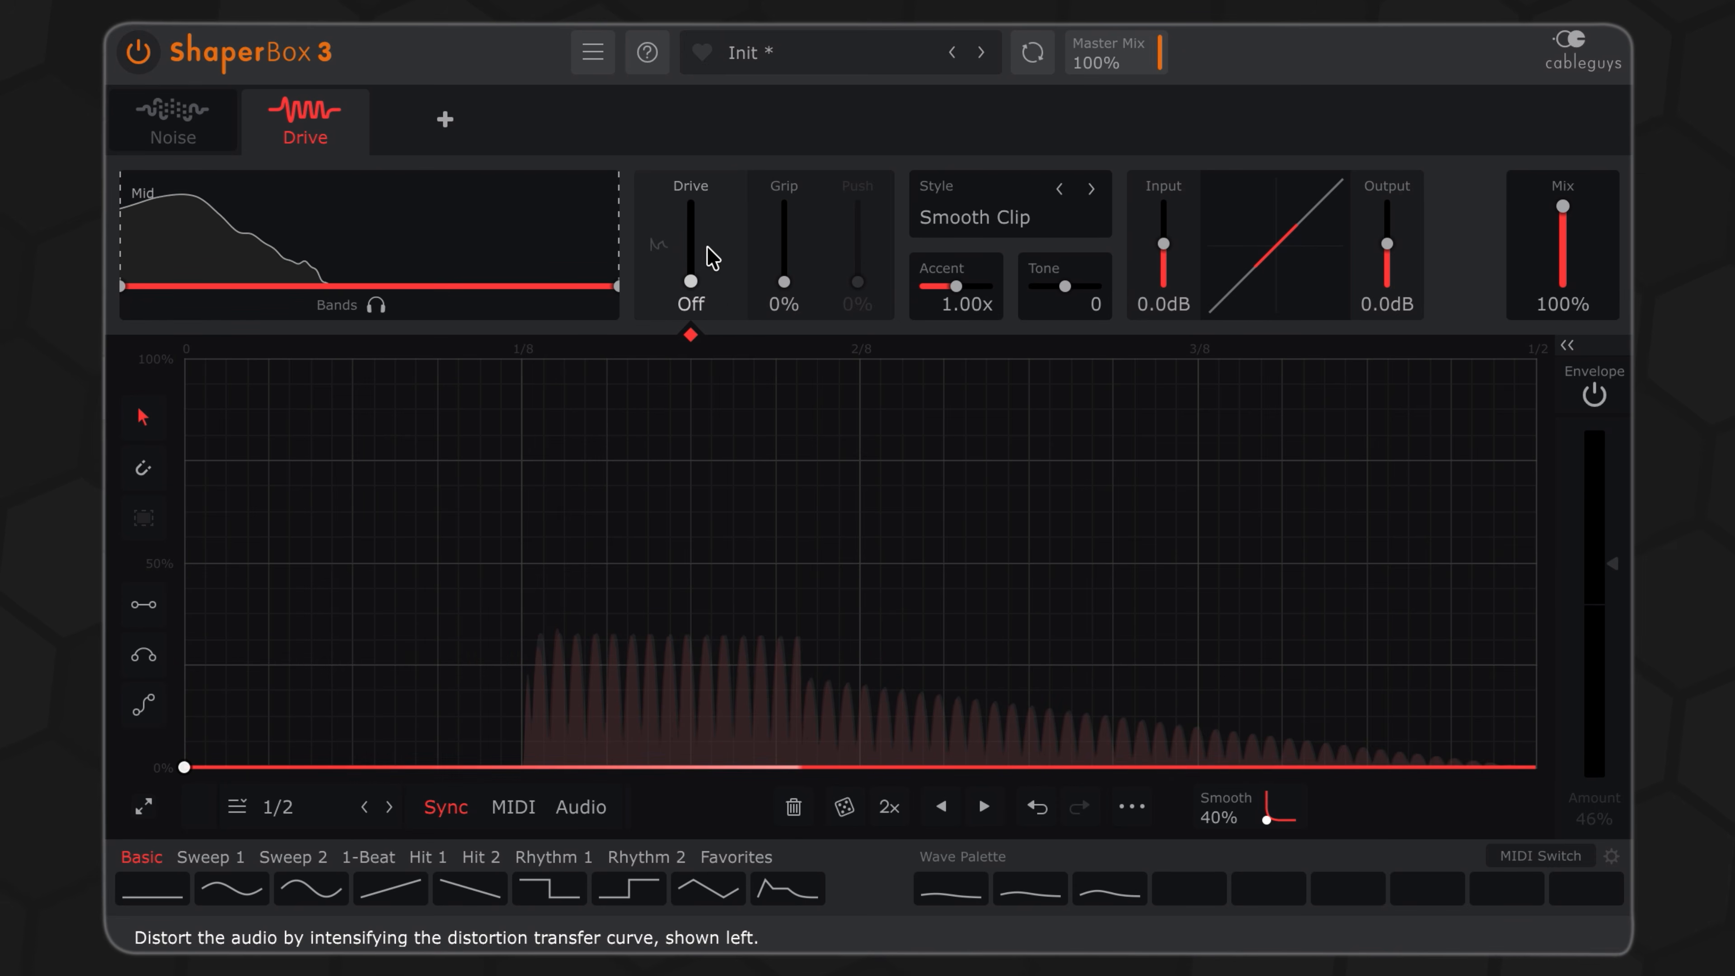
# Set the Drive amount to 30% and switch the wave's trigger mode to Audio.
pyautogui.moveTo(690, 281); pyautogui.dragTo(690, 257)
pyautogui.click(596, 803)
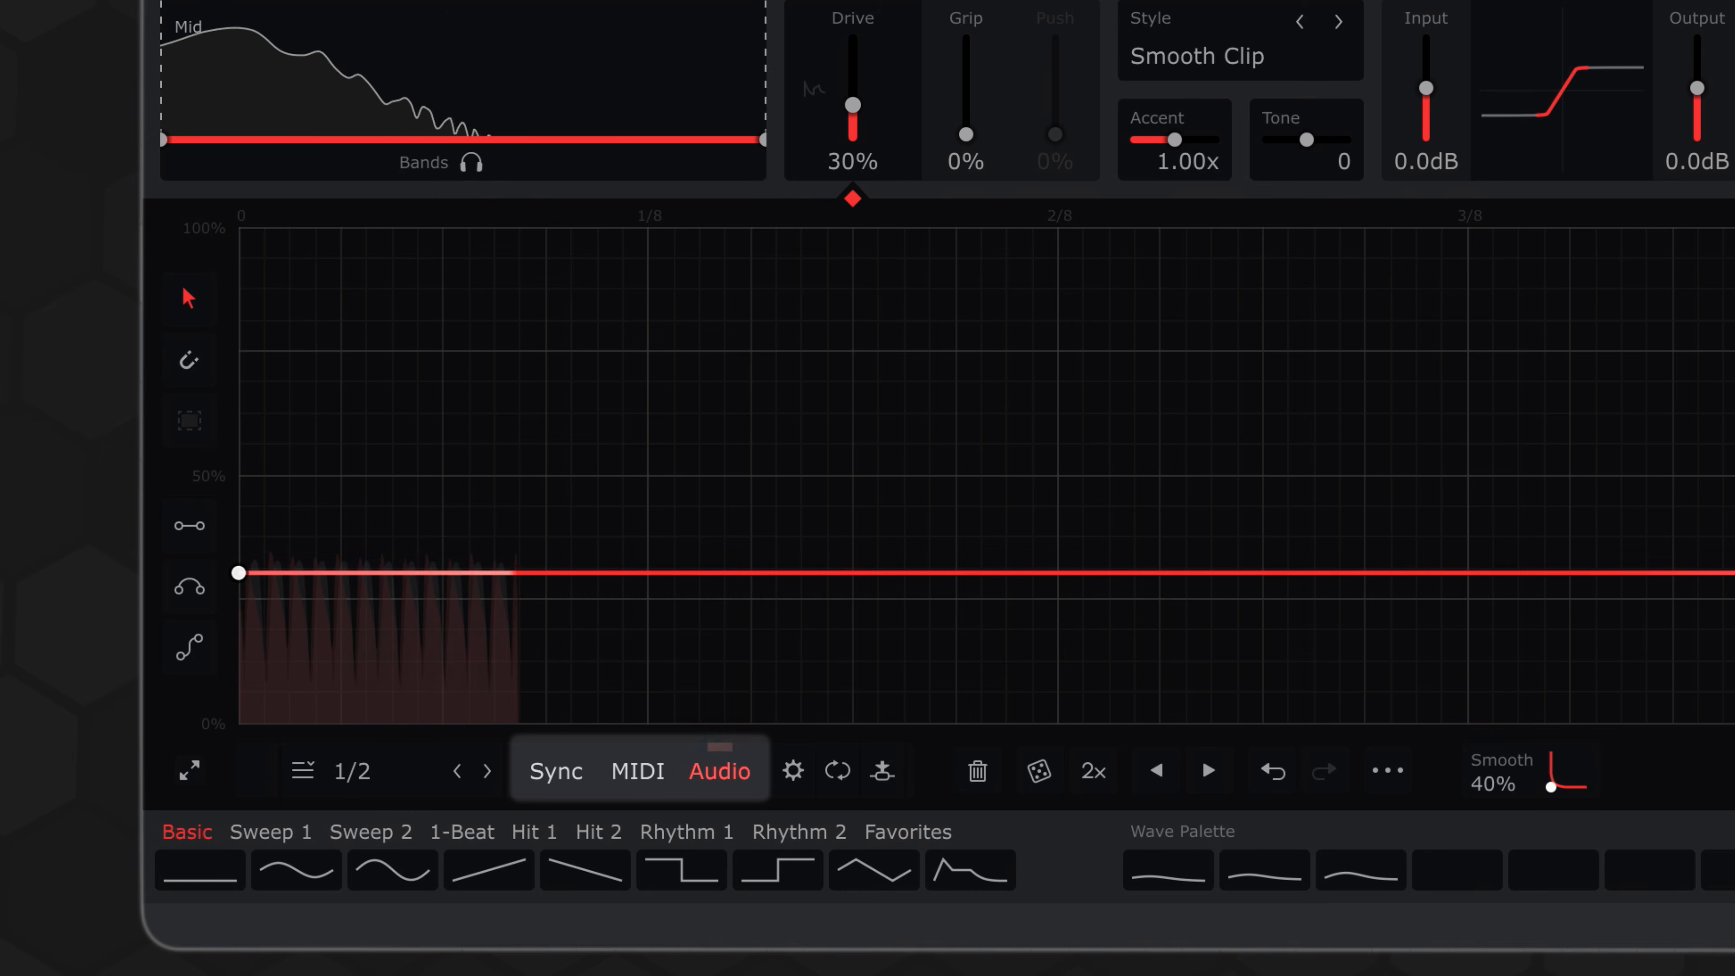
# Bend the flat Drive line into a curve that rises near 1/8 and dips before 2/8.
pyautogui.moveTo(544, 573); pyautogui.dragTo(594, 545)
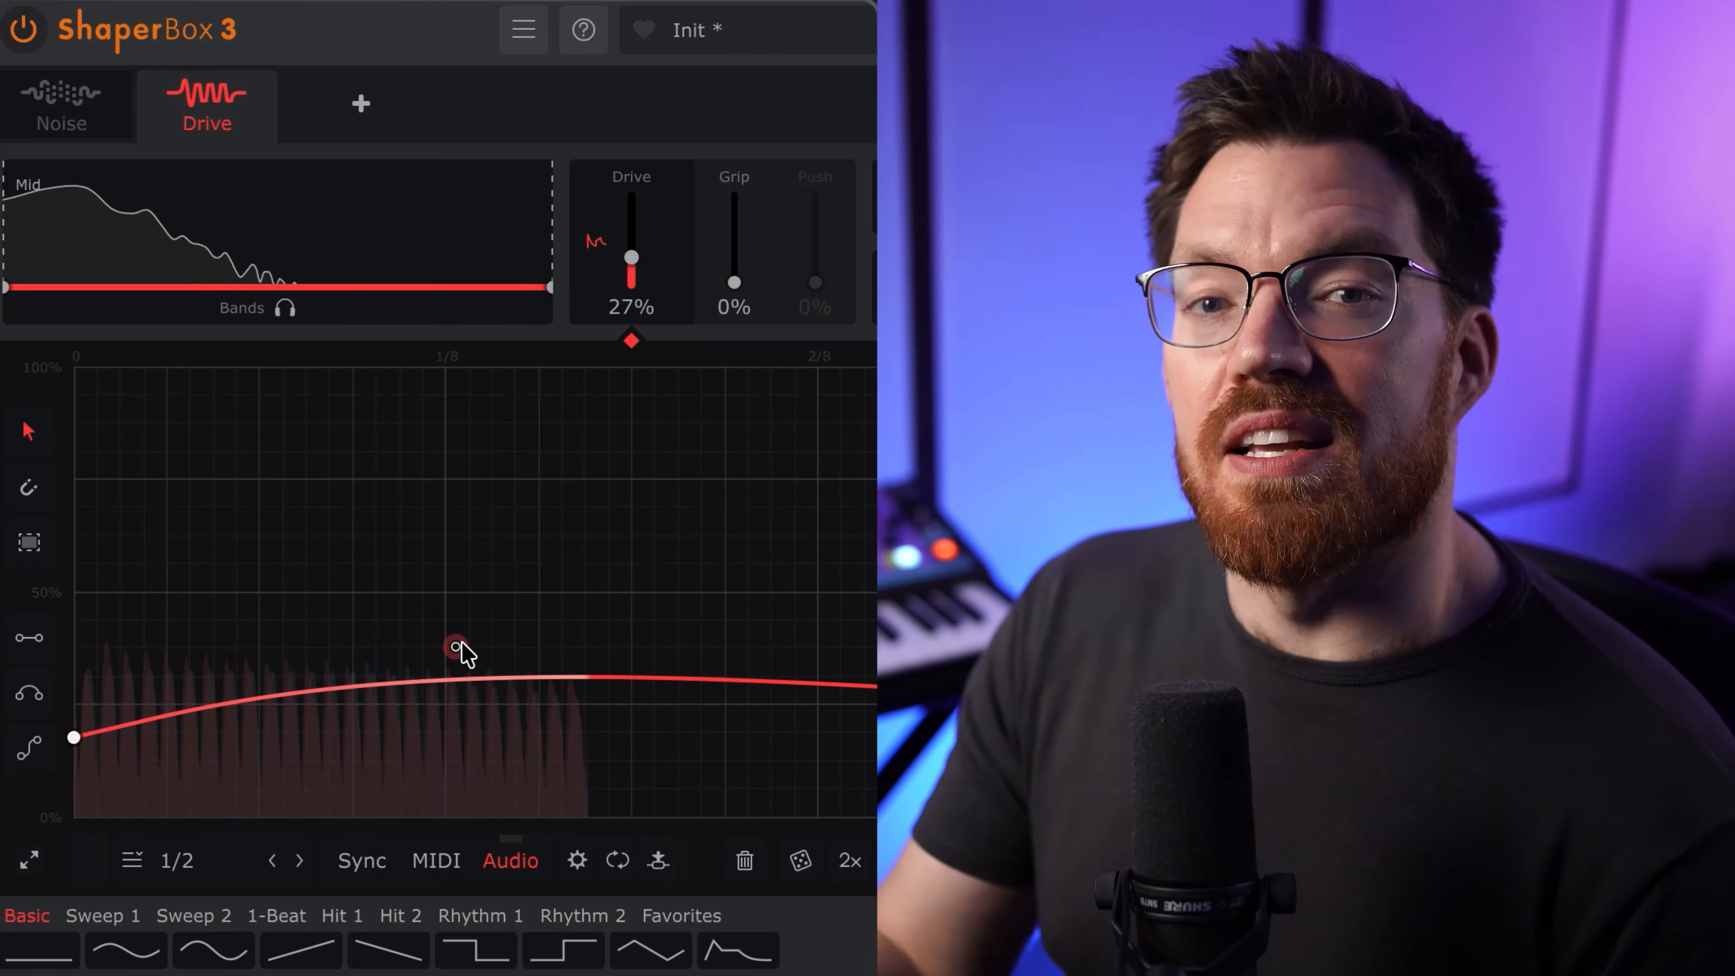
pyautogui.moveTo(459, 653); pyautogui.dragTo(461, 601)
pyautogui.moveTo(631, 658); pyautogui.dragTo(724, 771)
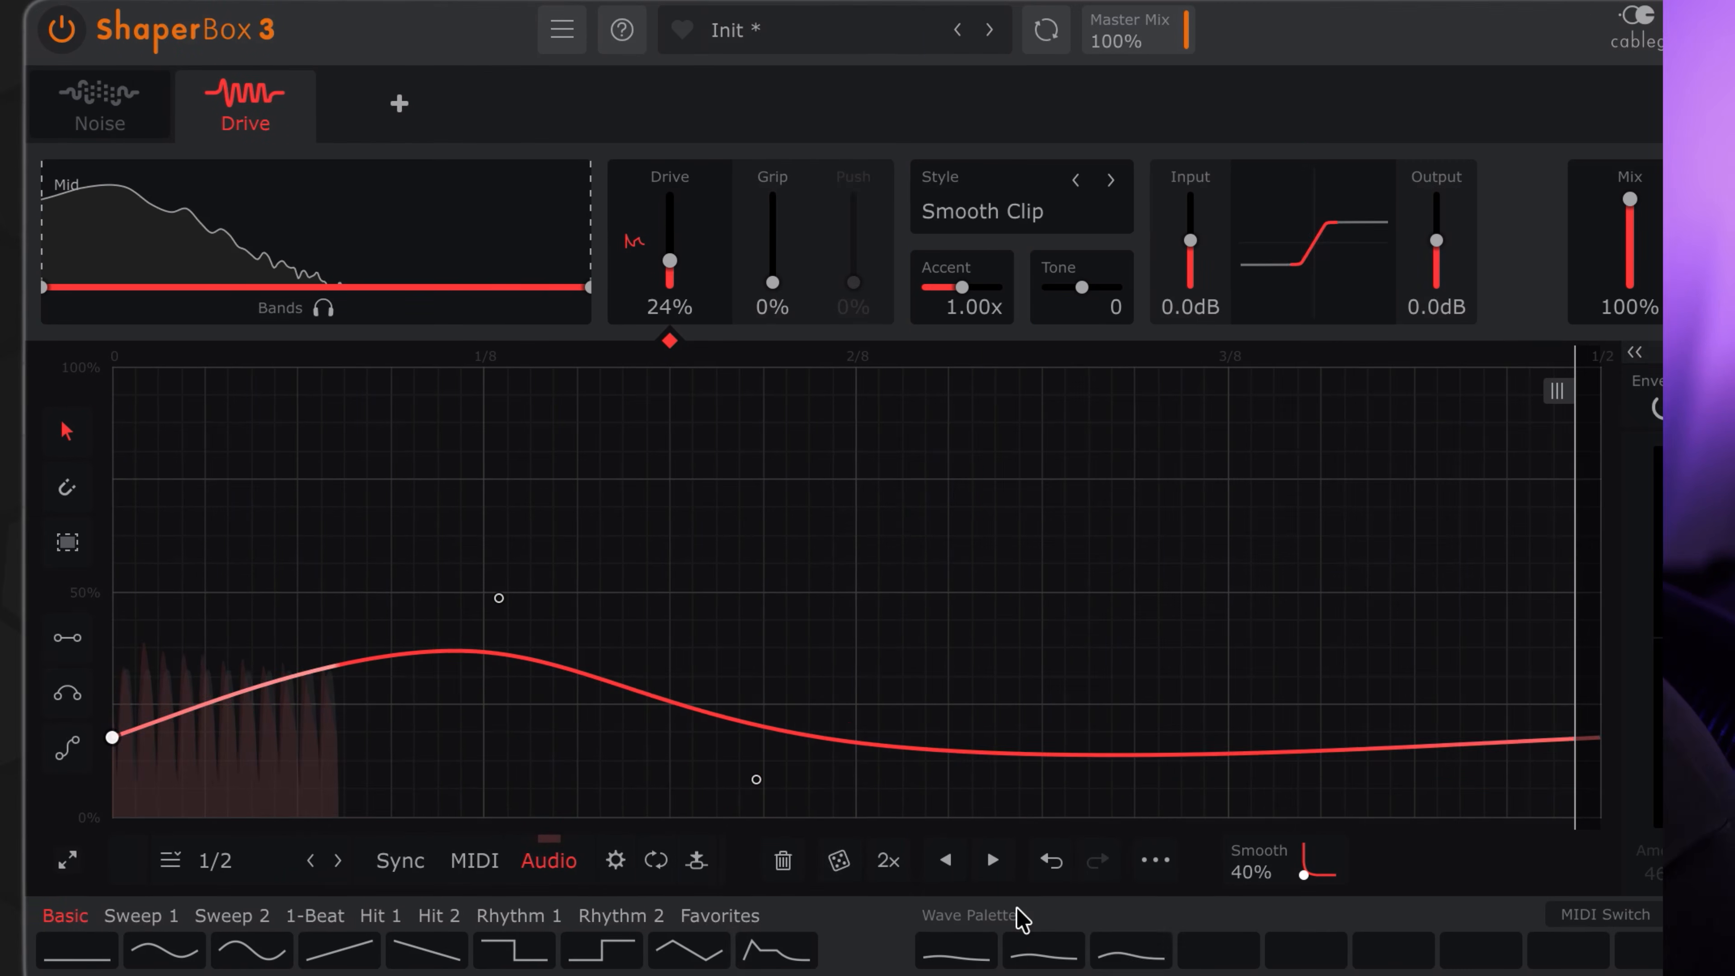
# Shift the curve's hump later, raise its starting point to about 44% and add a dip near the beginning.
pyautogui.moveTo(547, 593); pyautogui.dragTo(630, 589)
pyautogui.moveTo(387, 682); pyautogui.dragTo(335, 709)
pyautogui.moveTo(112, 755); pyautogui.dragTo(112, 620)
pyautogui.moveTo(205, 690); pyautogui.dragTo(254, 775)
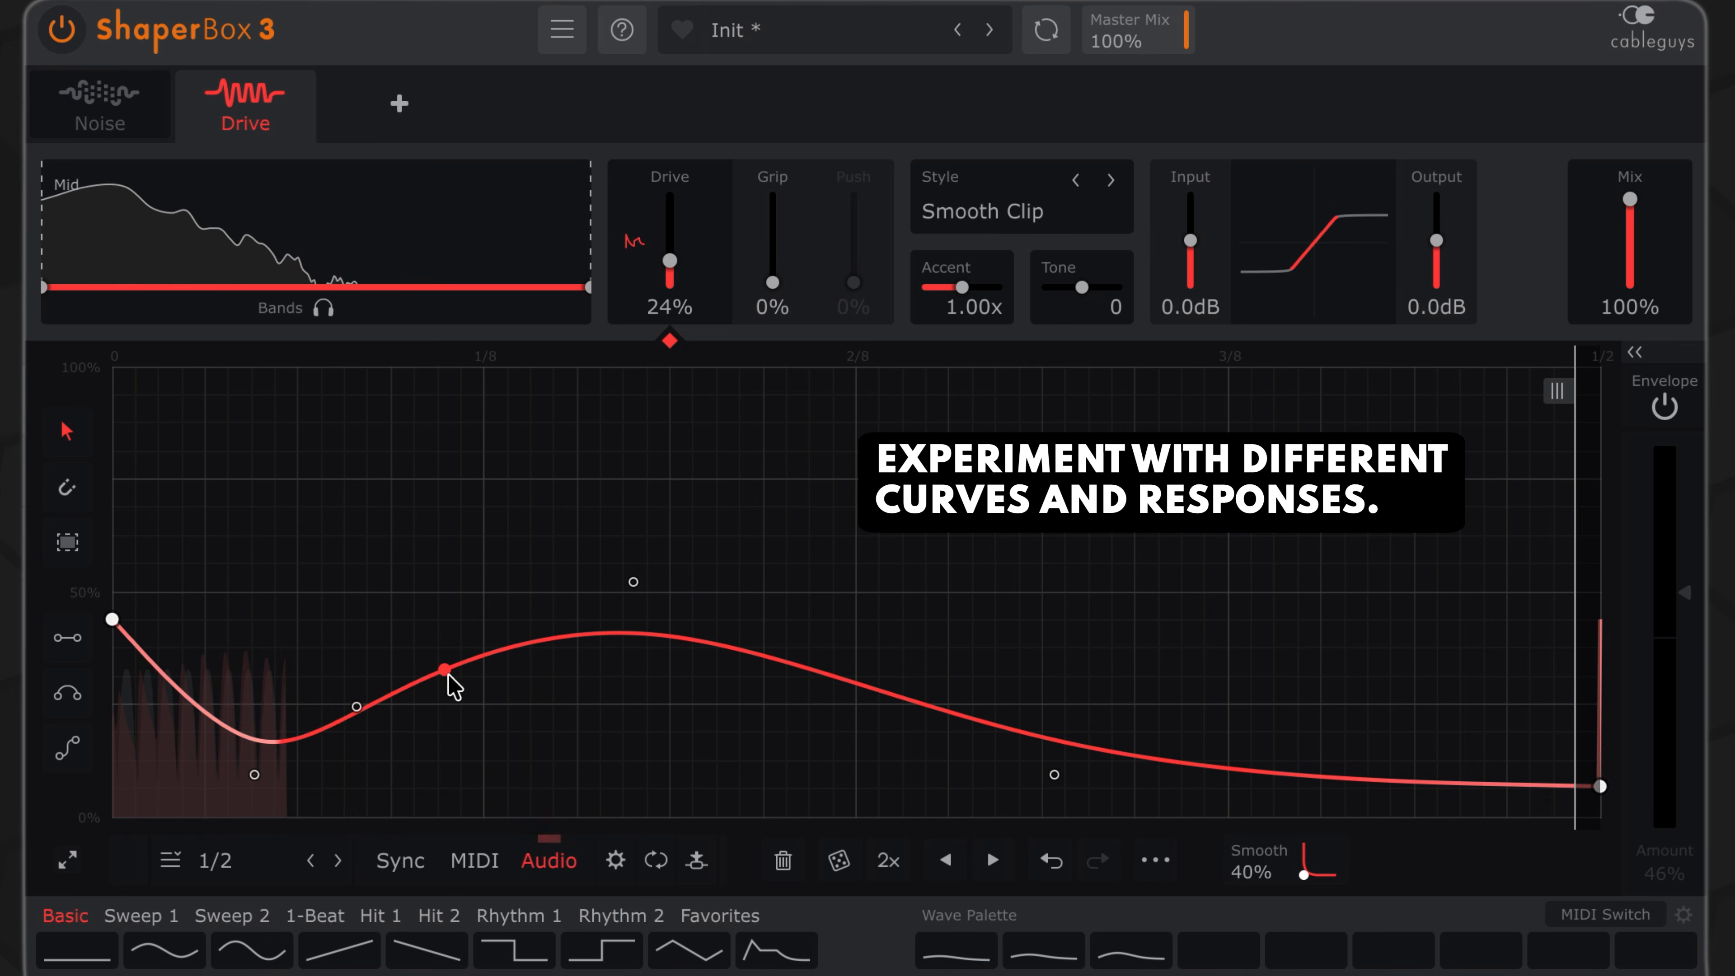
# Reshape the Drive curve into a low start with one broad hump that falls away after 2/8.
pyautogui.moveTo(445, 671); pyautogui.dragTo(466, 591)
pyautogui.moveTo(254, 775); pyautogui.dragTo(253, 738)
pyautogui.moveTo(466, 591); pyautogui.dragTo(480, 672)
pyautogui.moveTo(611, 586); pyautogui.dragTo(649, 661)
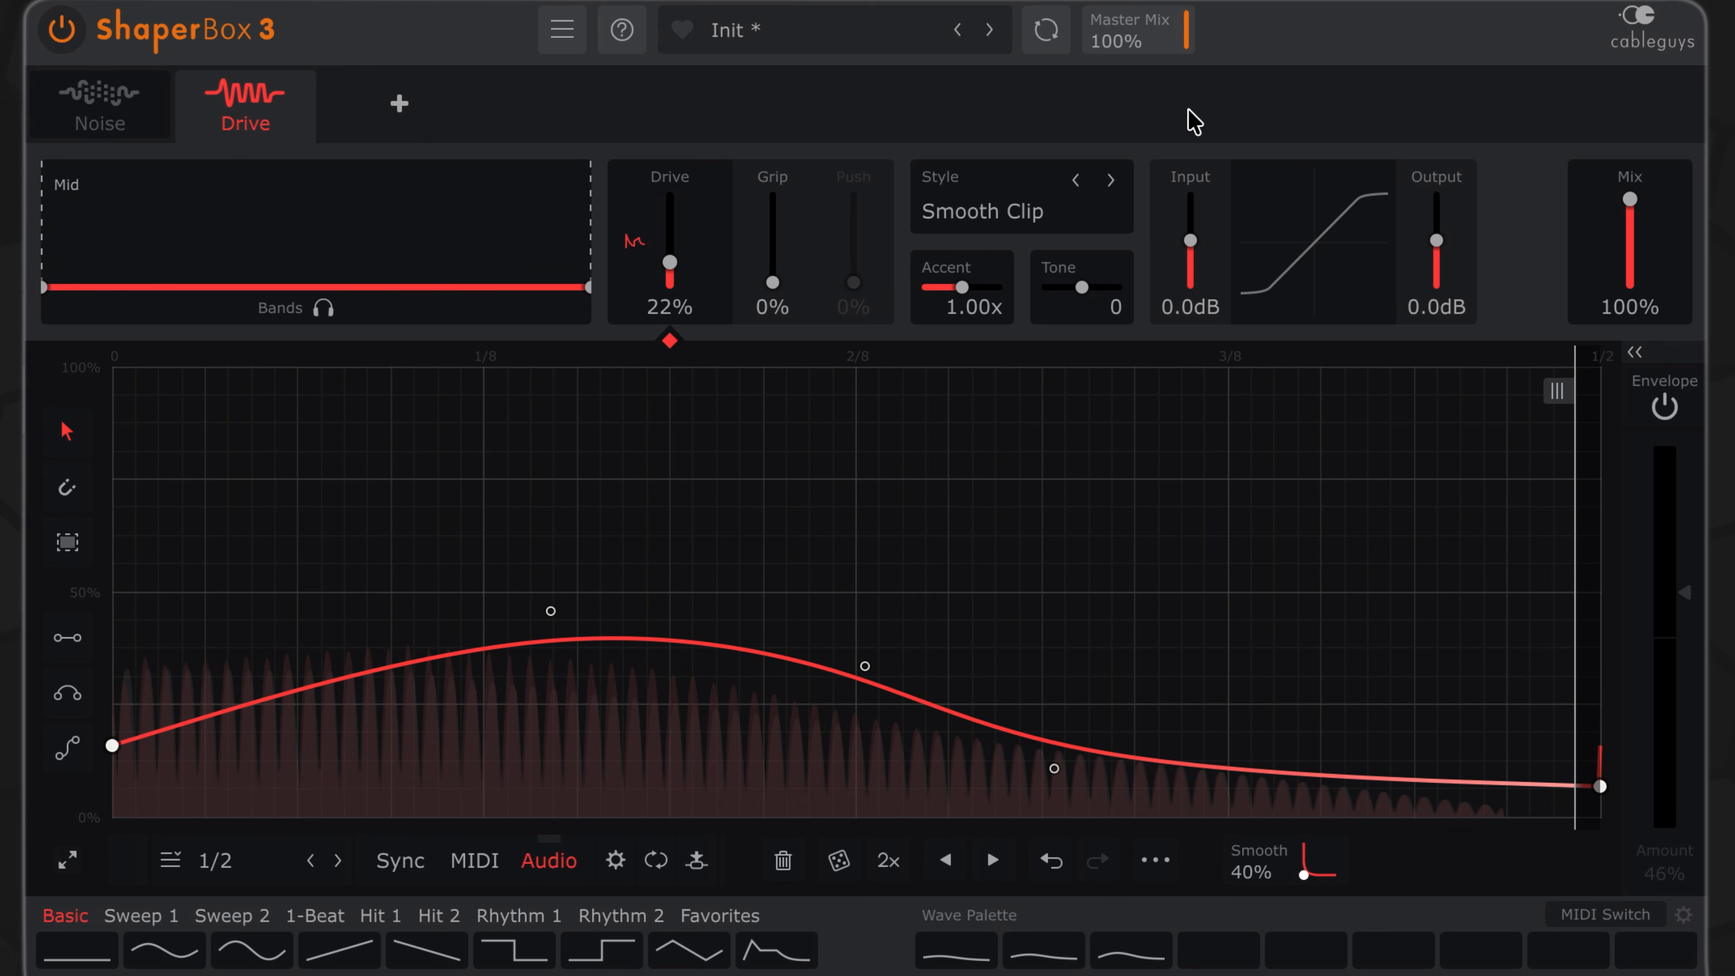
# Try the Hard Square, Sine Fold and Saw Fold styles with Input 6.5 dB, Grip 74% and Push 65%, while varying the Drive amount.
pyautogui.click(1124, 229)
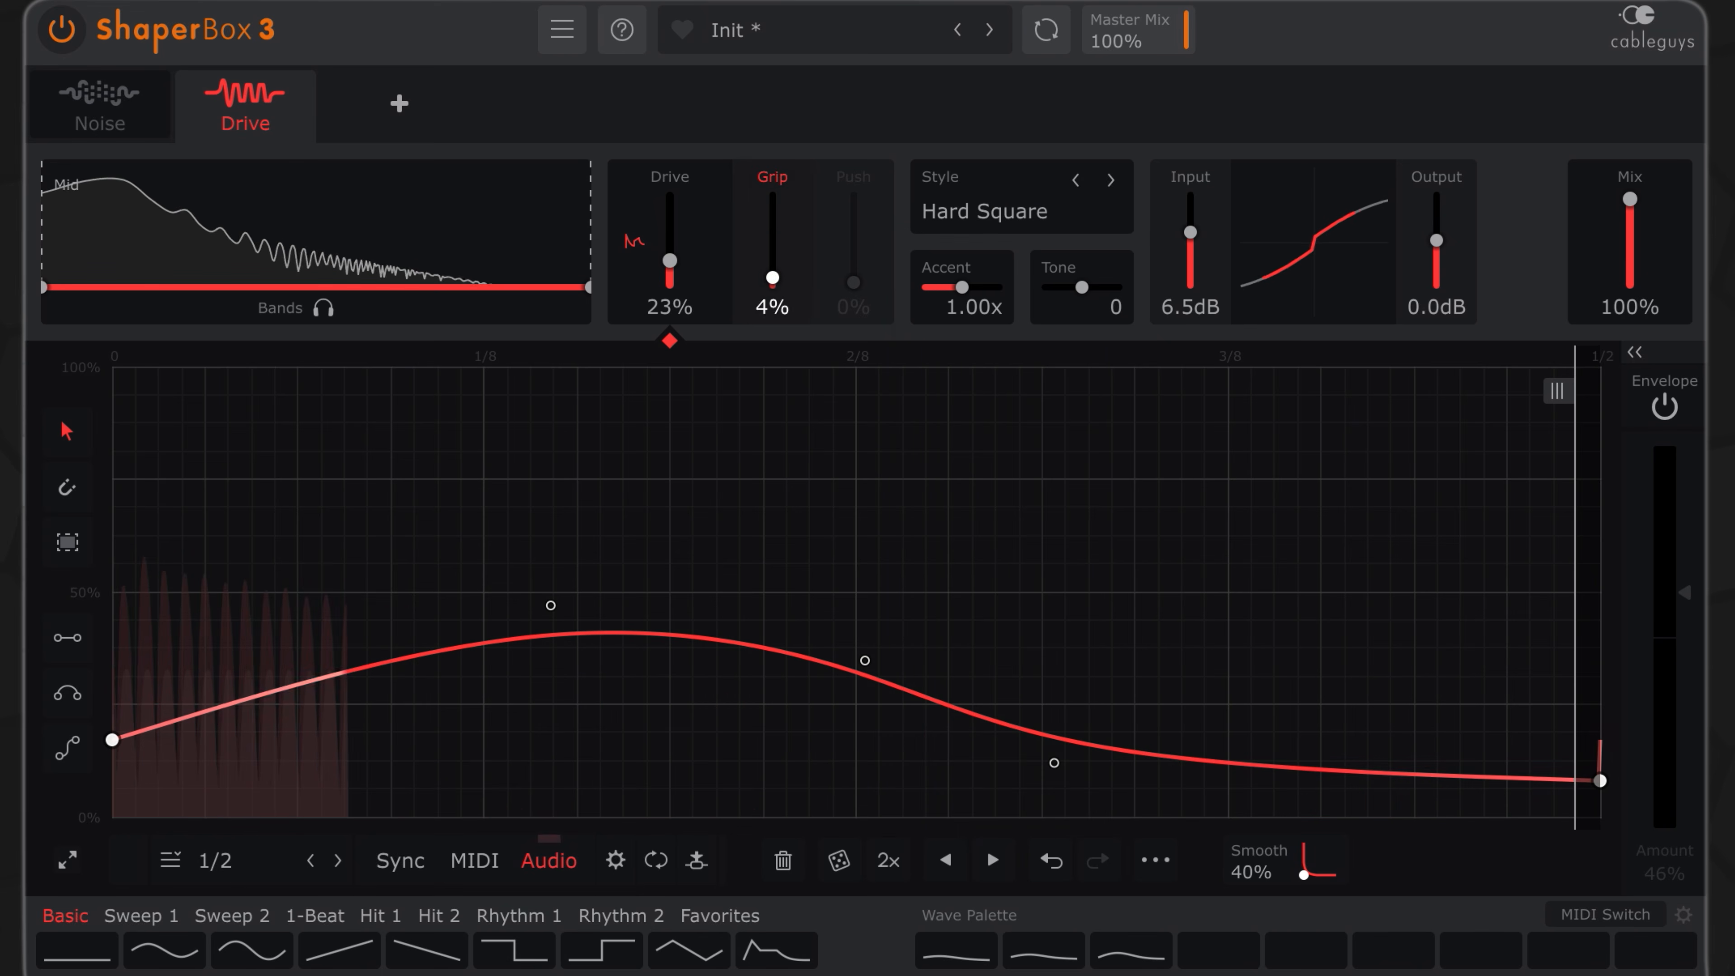
pyautogui.moveTo(853, 279)
pyautogui.mouseDown()
pyautogui.moveTo(853, 209)
pyautogui.moveTo(853, 280)
pyautogui.mouseUp()
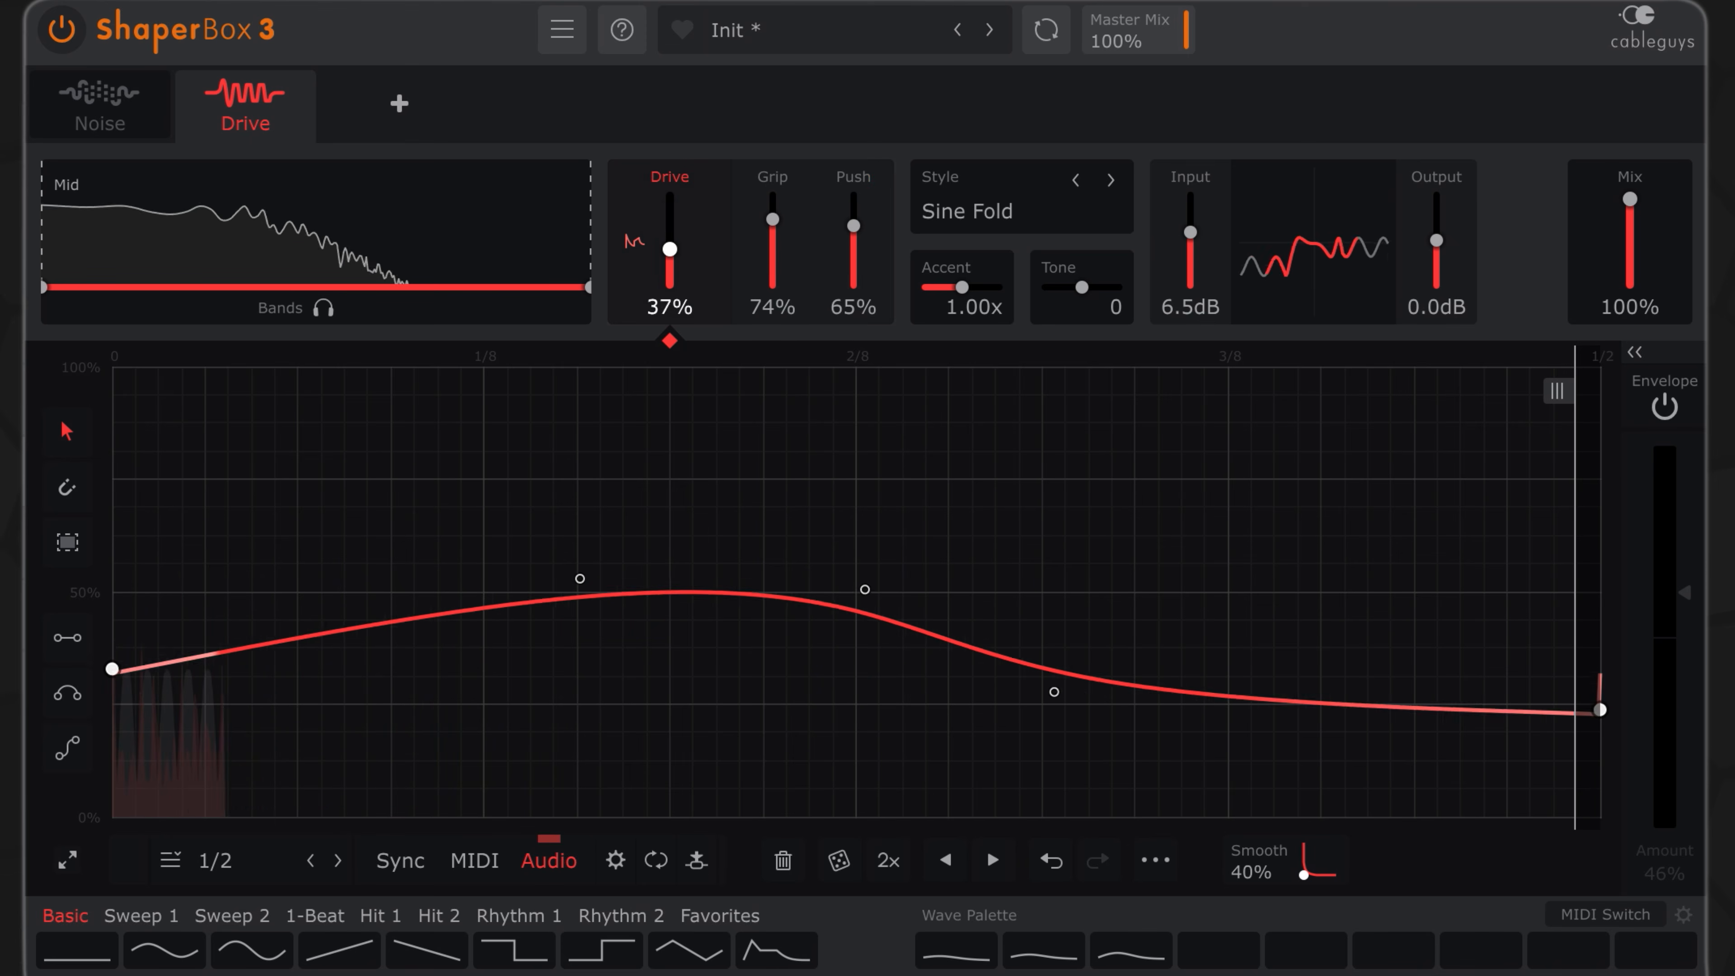
pyautogui.moveTo(670, 252); pyautogui.dragTo(670, 201)
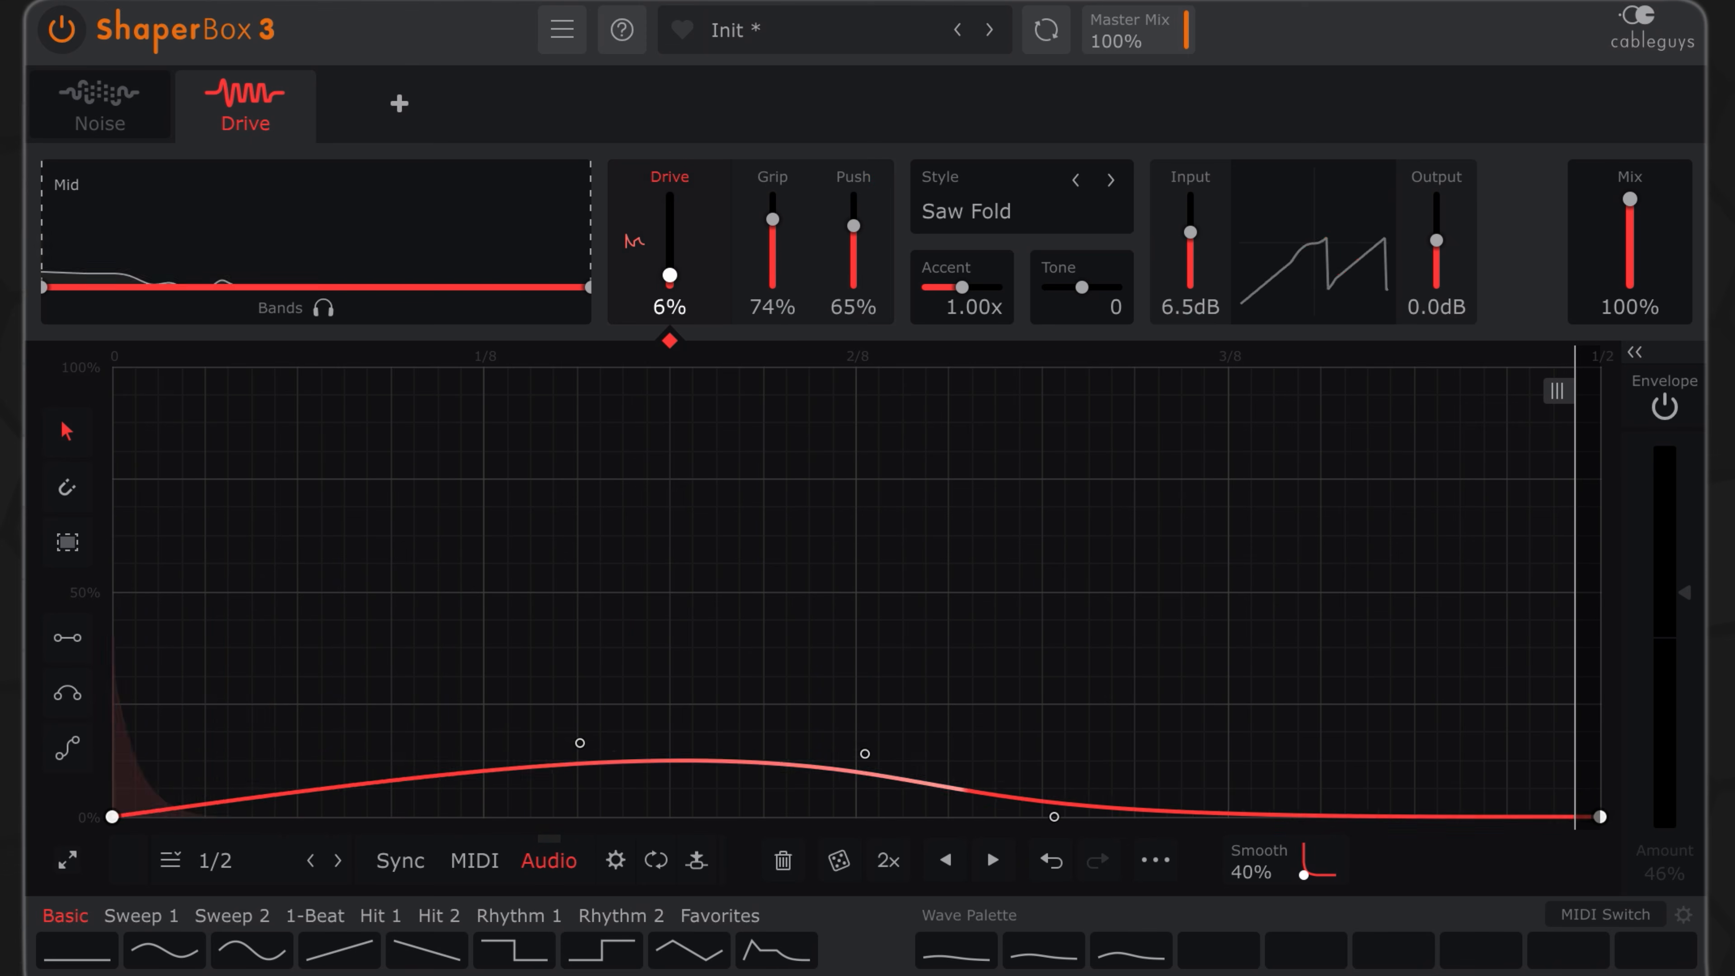
pyautogui.moveTo(669, 285); pyautogui.dragTo(670, 246)
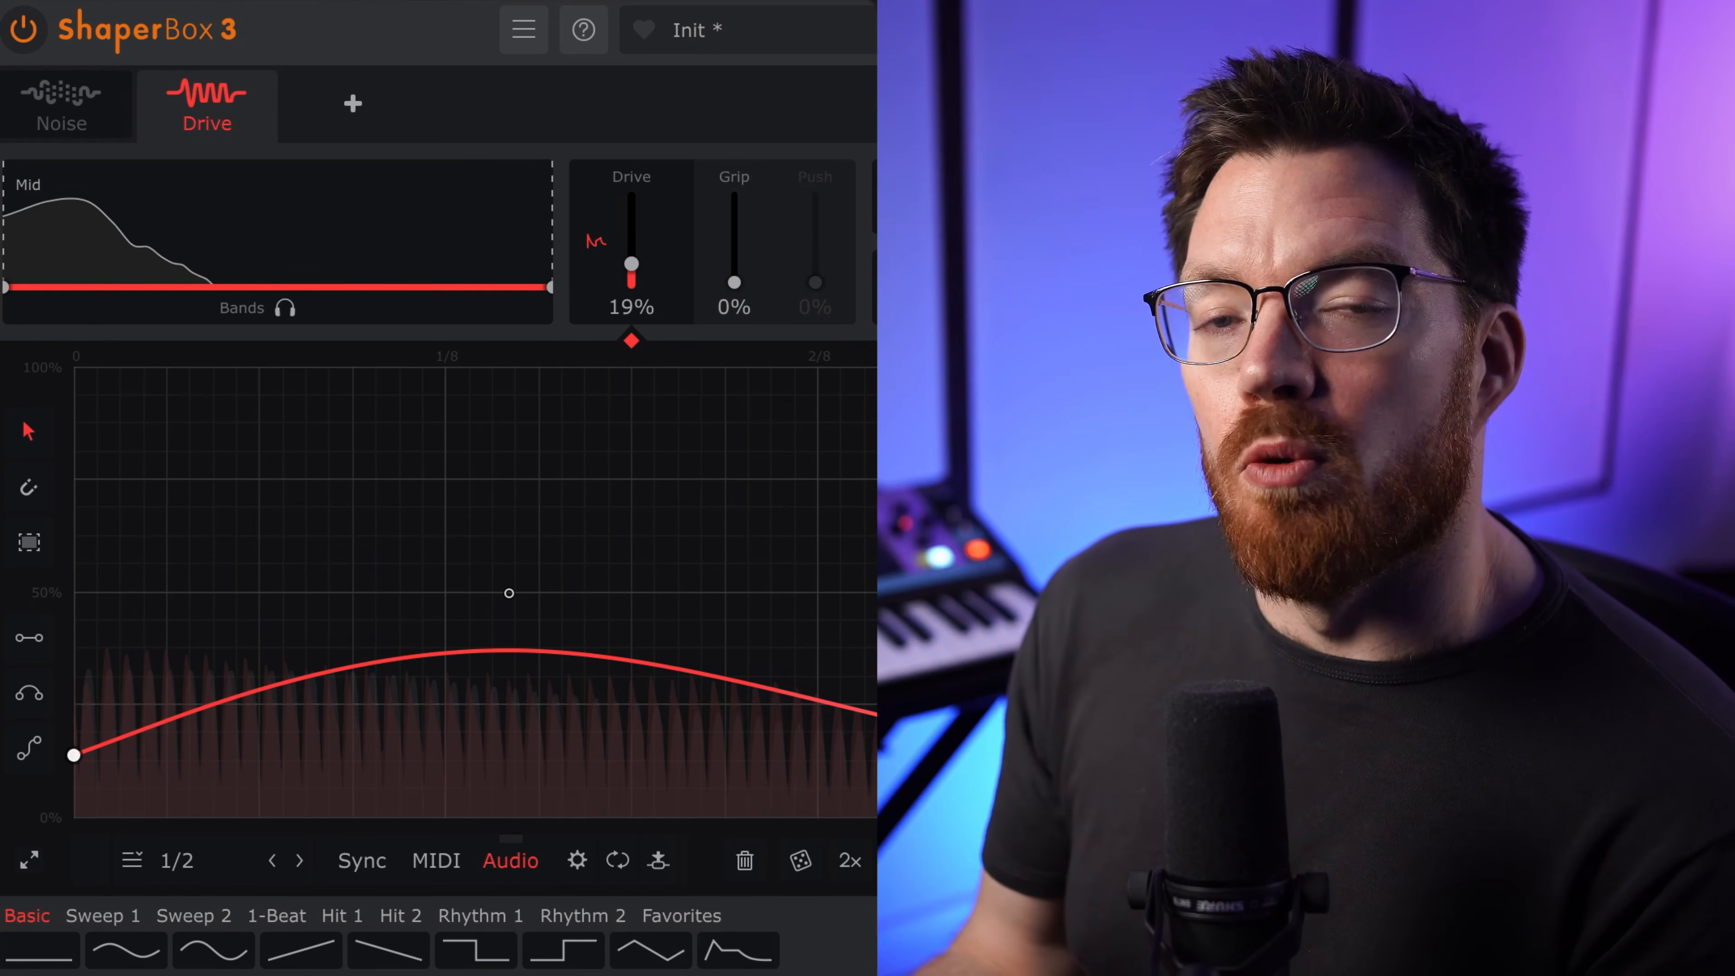
# Clear the Drive wave in Sync mode and turn on the envelope follower with an amount of 109%.
pyautogui.click(744, 860)
pyautogui.click(362, 860)
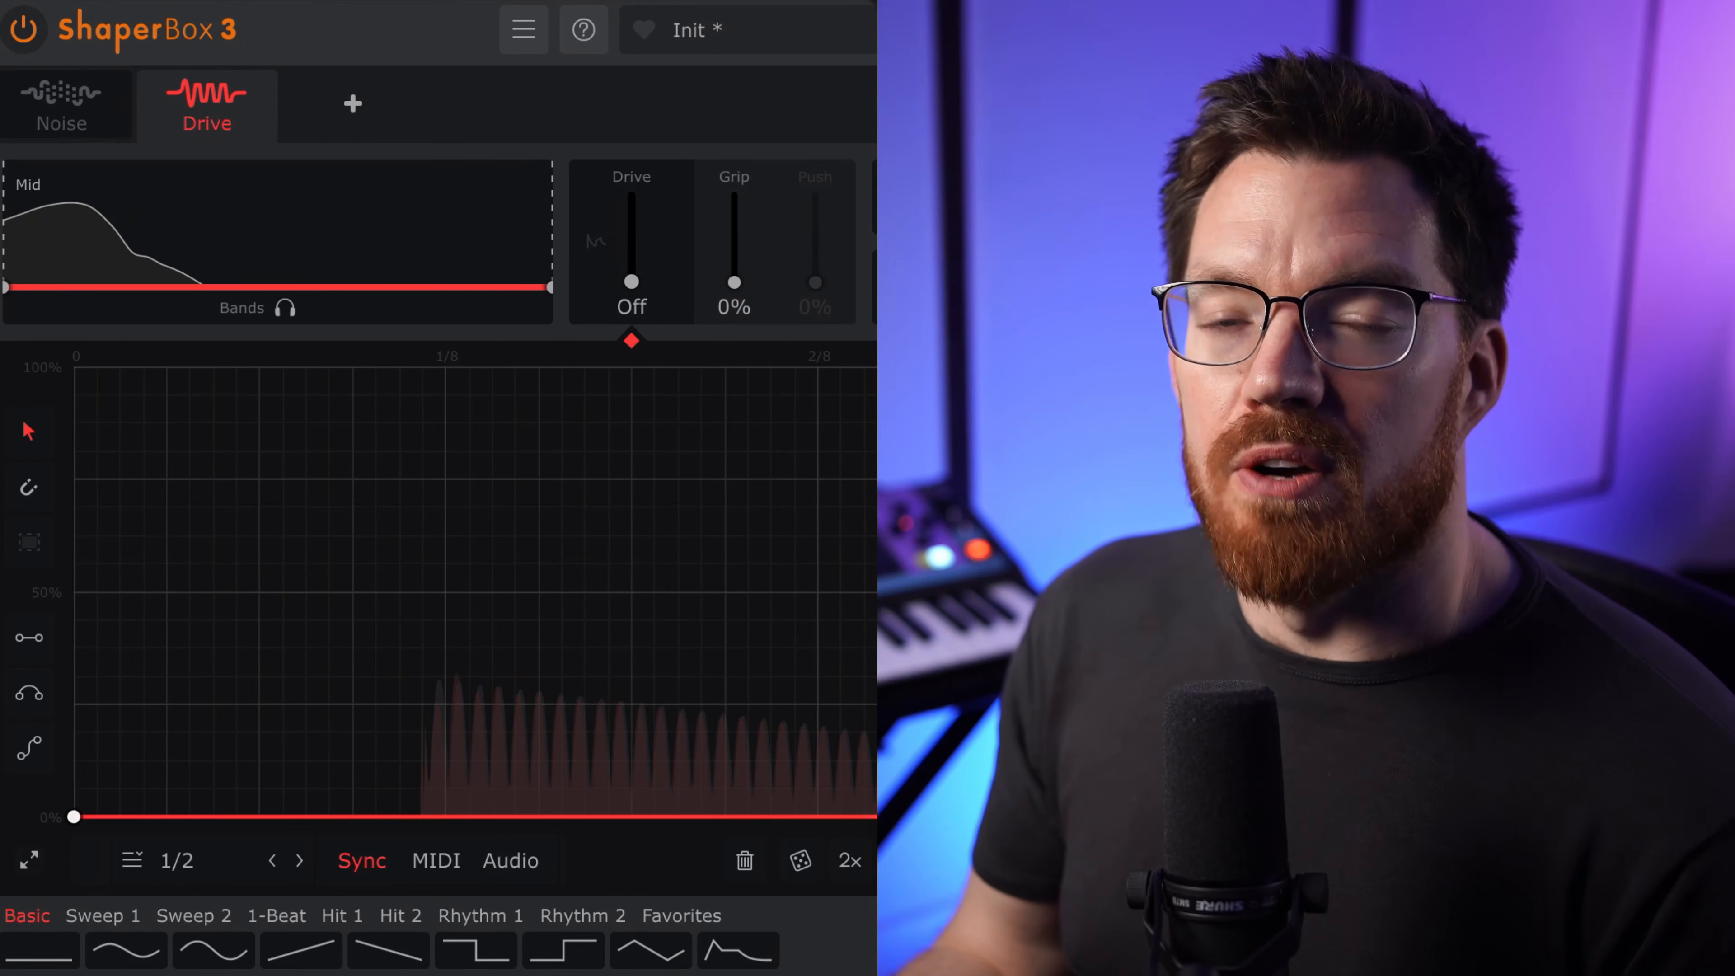
pyautogui.click(812, 357)
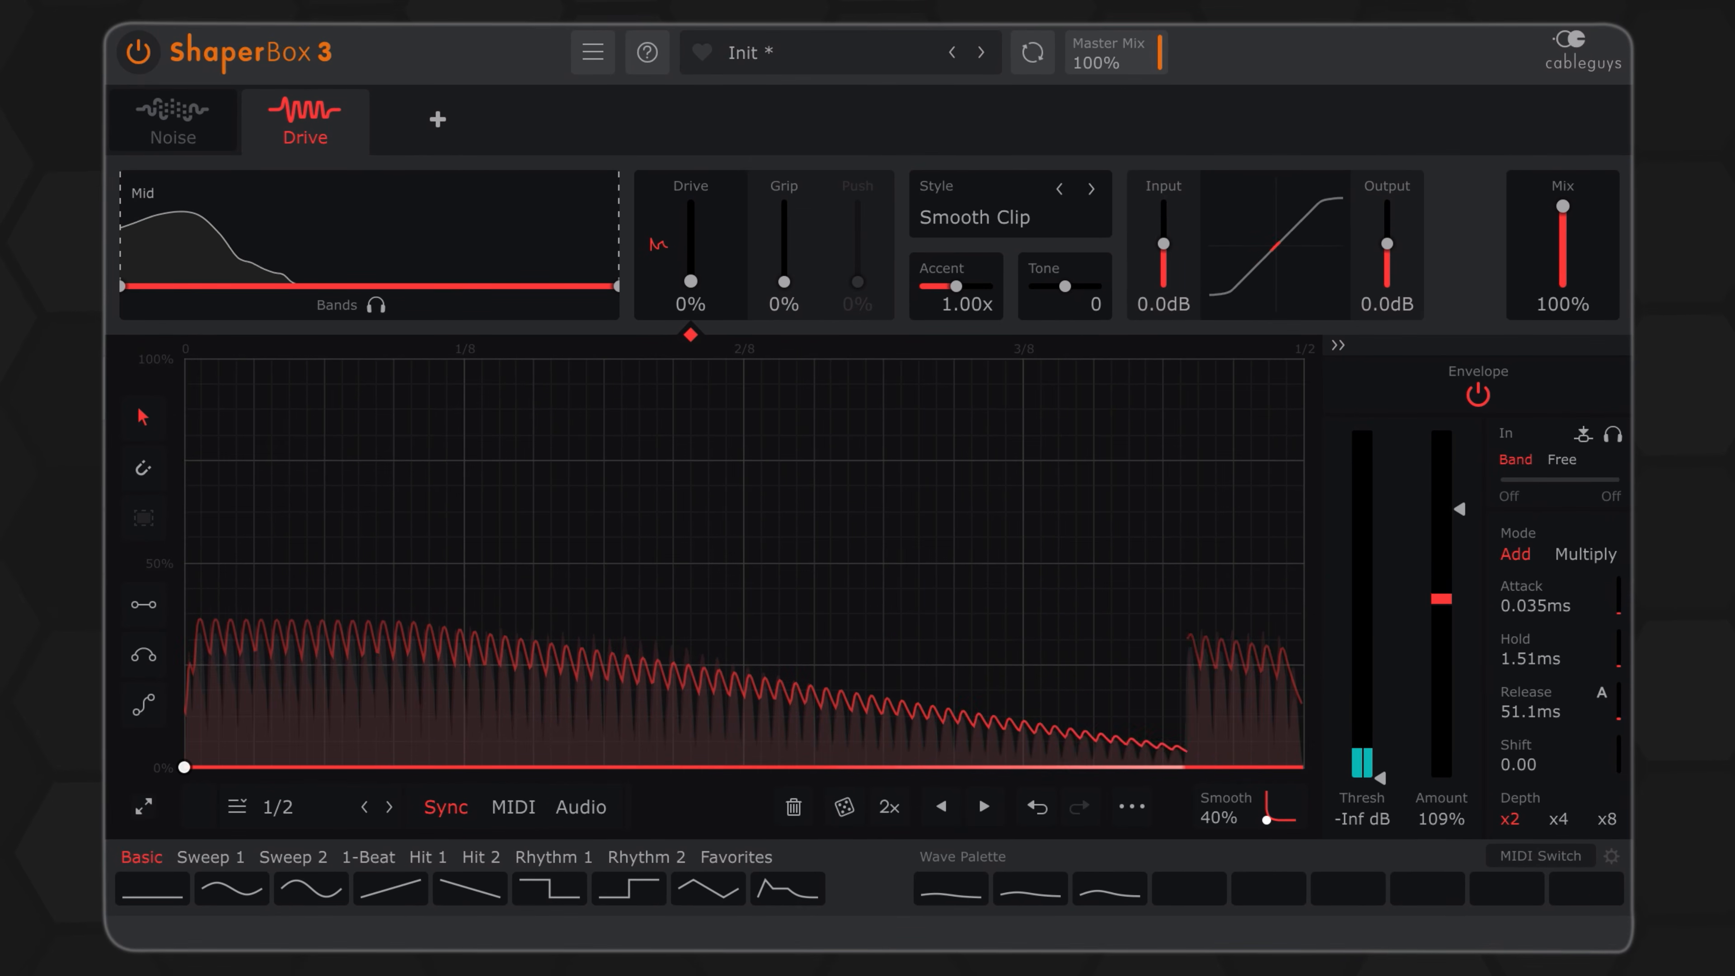
# Switch on the bypassed Noise shaper and return to the Drive shaper.
pyautogui.click(194, 136)
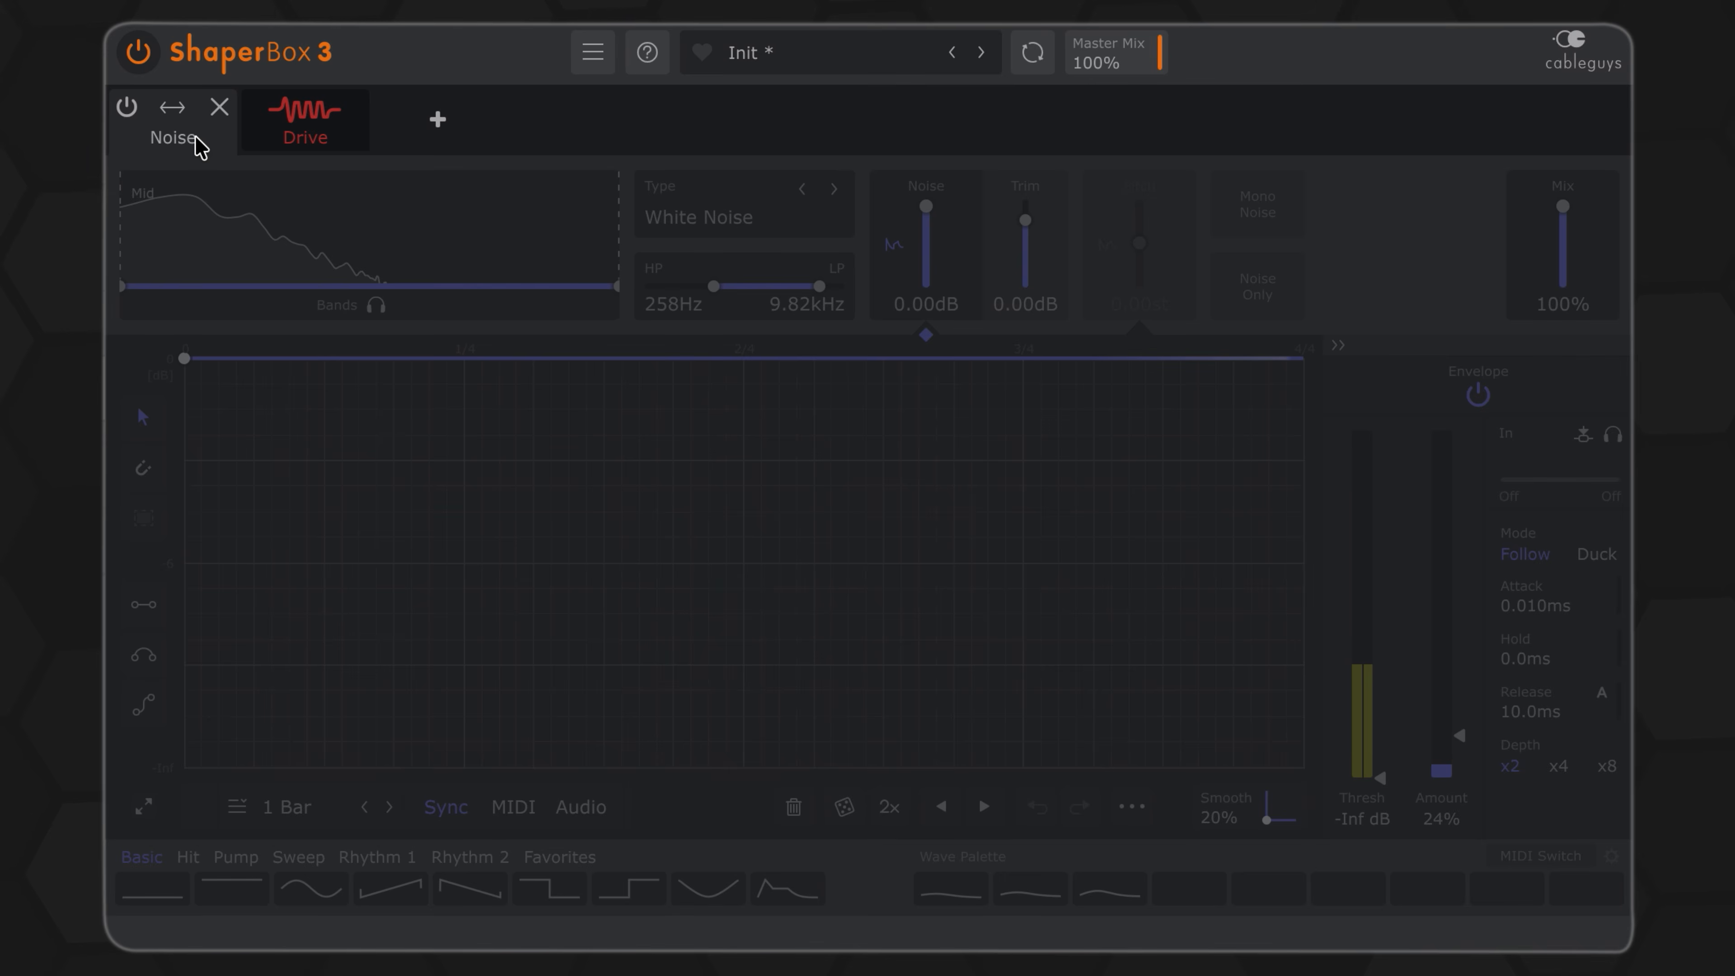
pyautogui.click(127, 109)
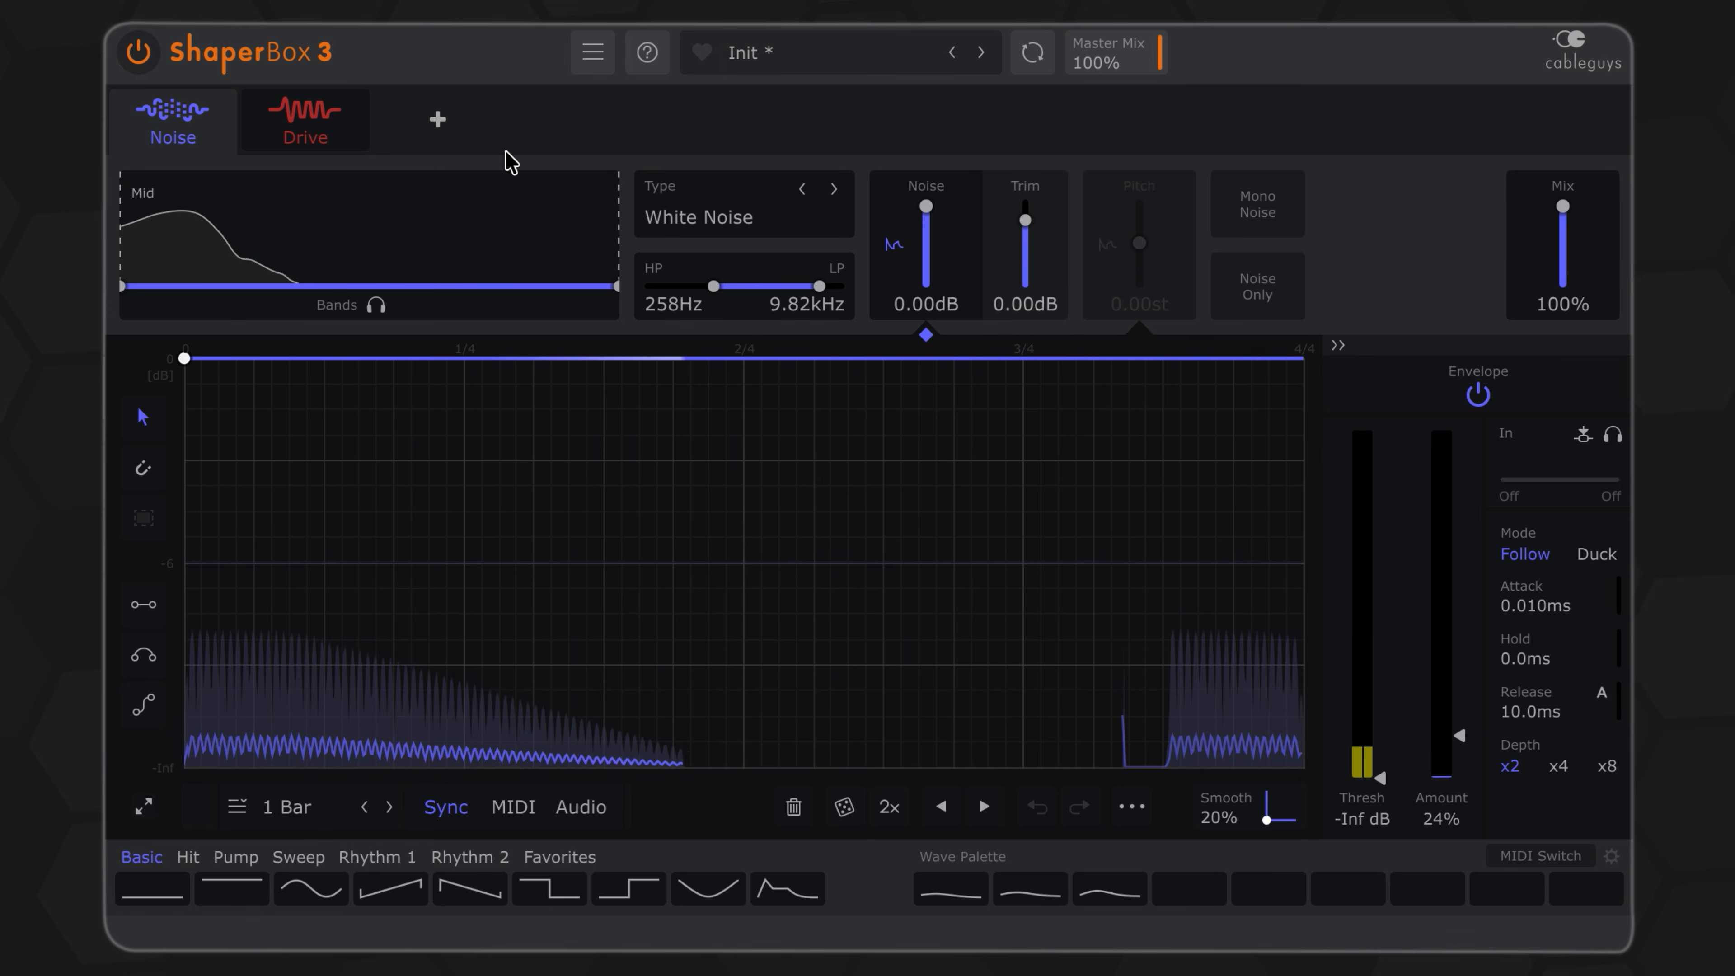
pyautogui.click(335, 140)
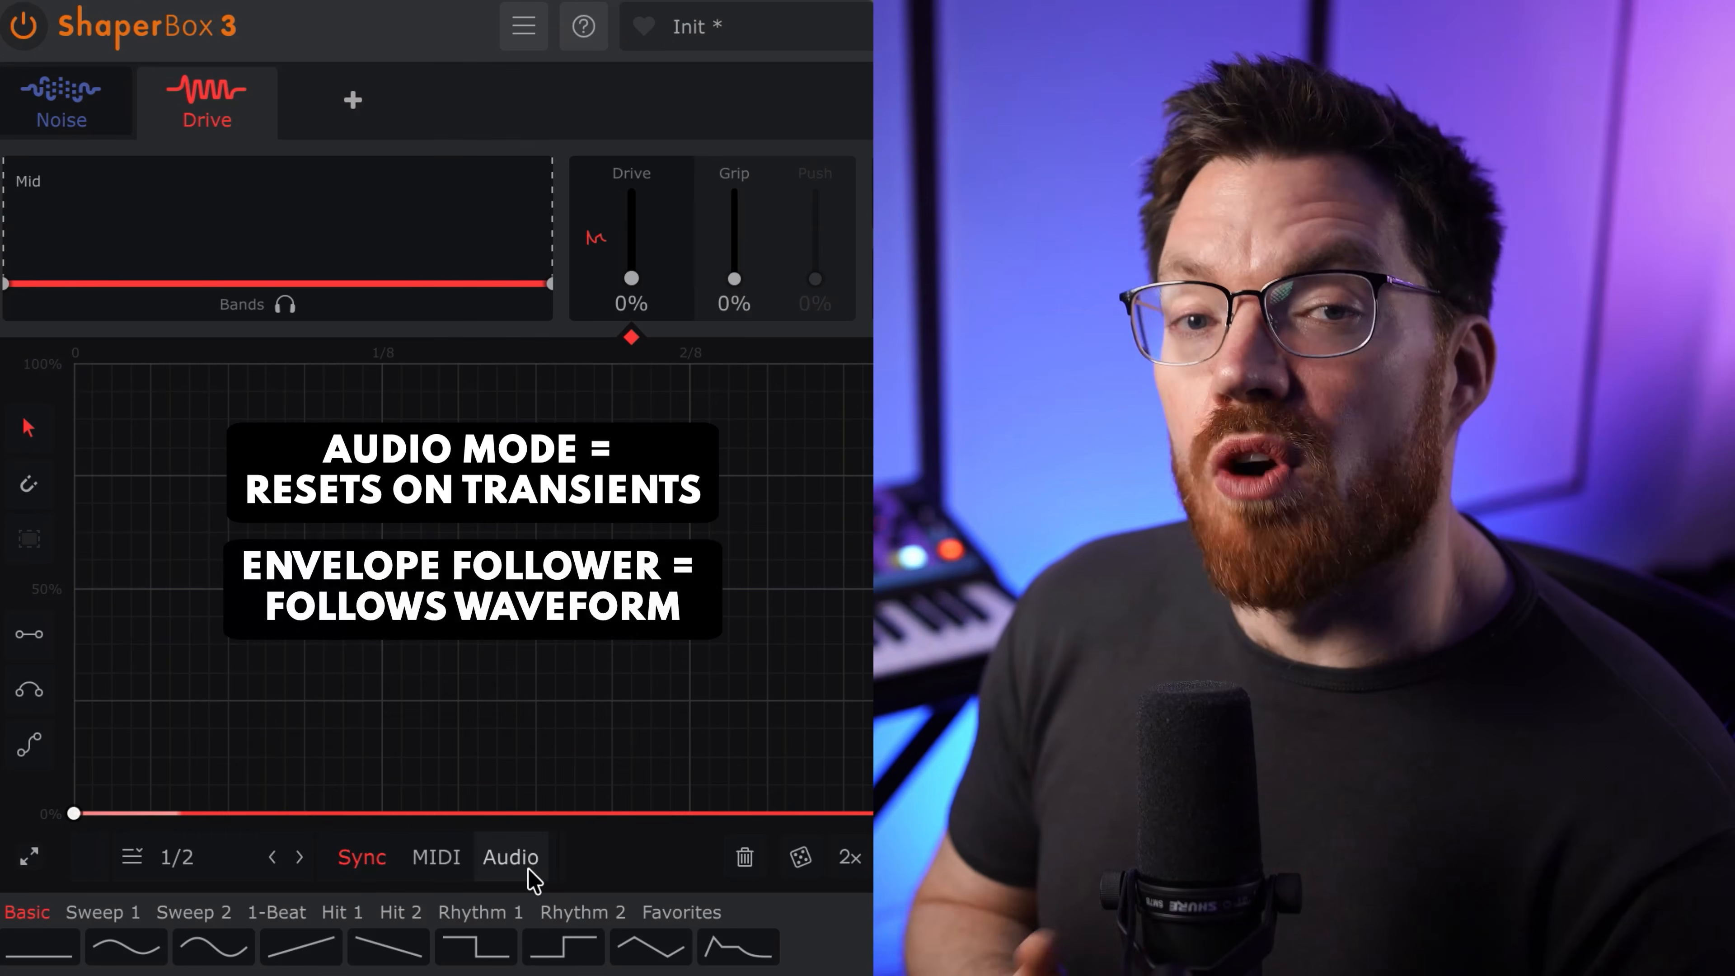
# Switch the Drive wave's trigger mode from Sync to Audio, followed by MIDI.
pyautogui.click(563, 819)
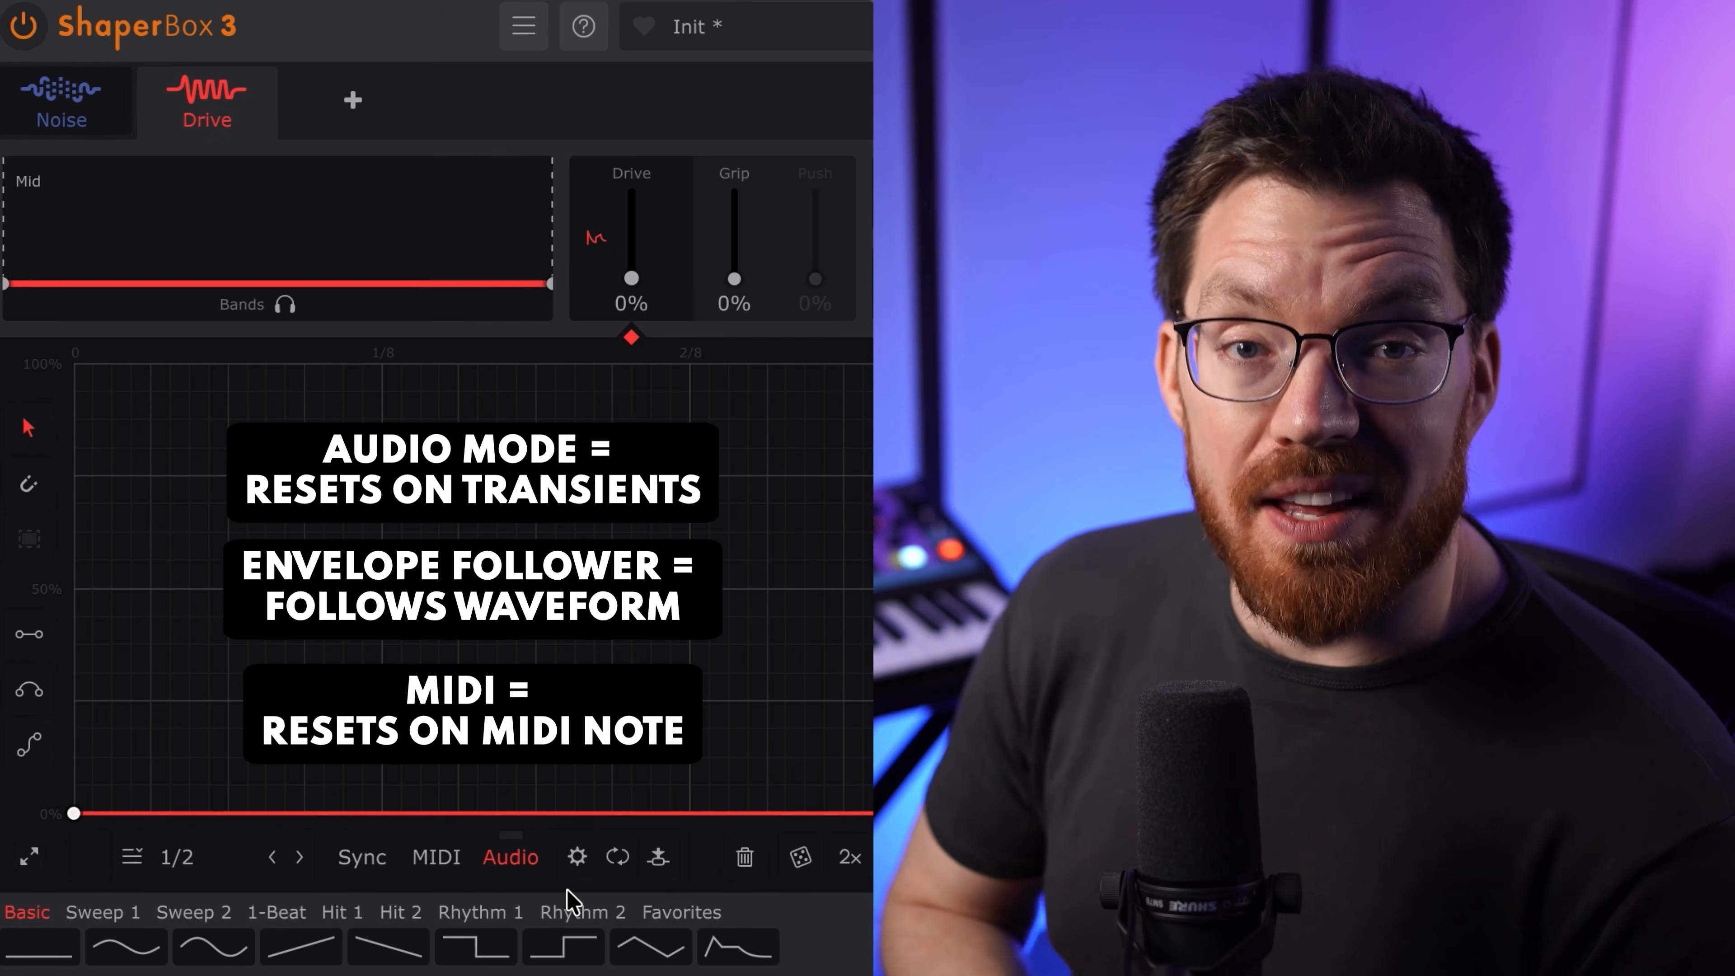
pyautogui.click(438, 857)
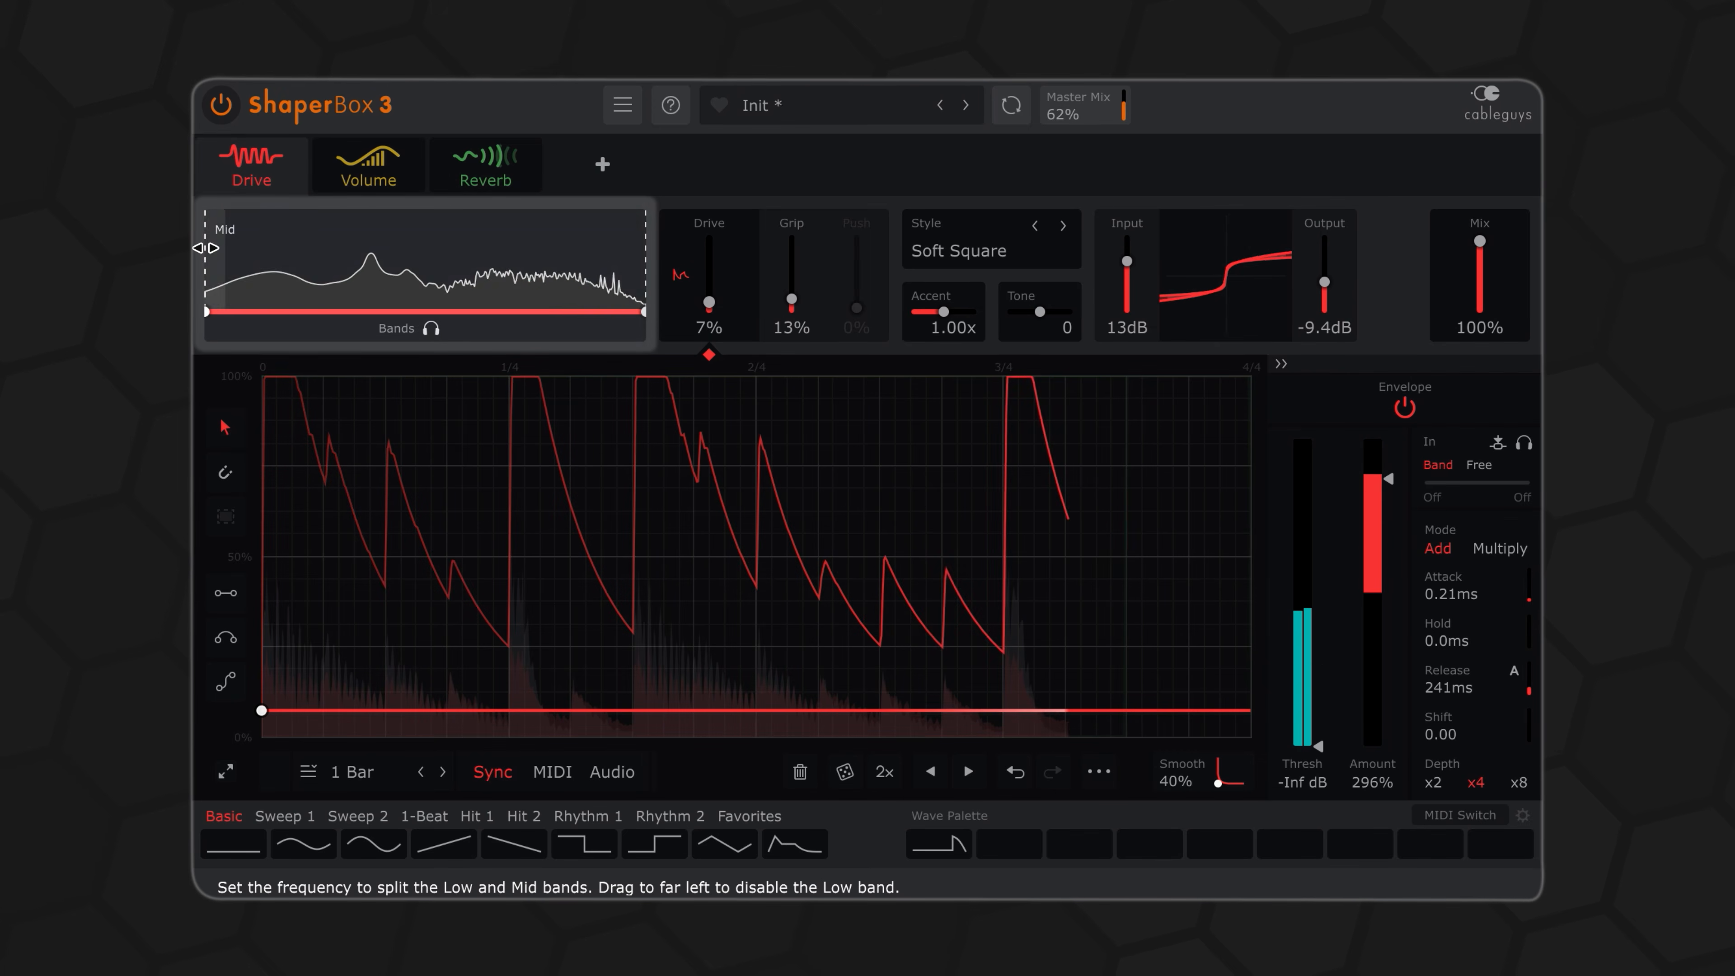
# Split the Drive shaper into Low, Mid and High bands with crossovers at 215 Hz and 3.10 kHz, and select the High band.
pyautogui.moveTo(331, 311); pyautogui.dragTo(353, 310)
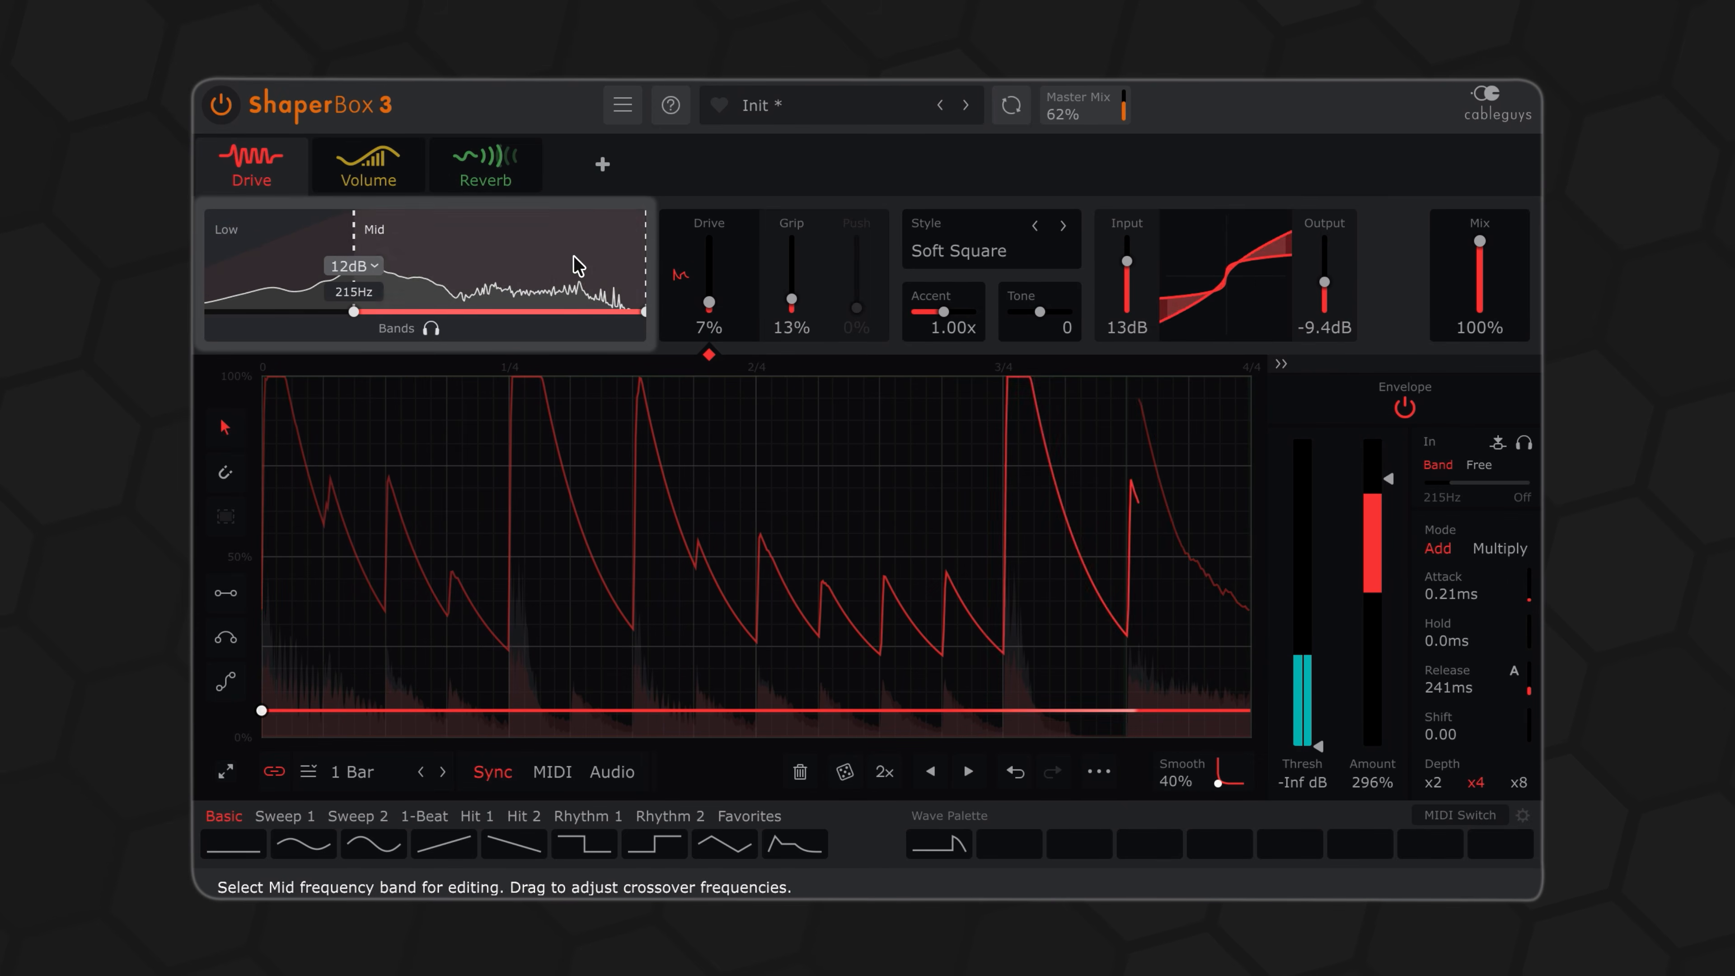
pyautogui.moveTo(546, 311); pyautogui.dragTo(529, 310)
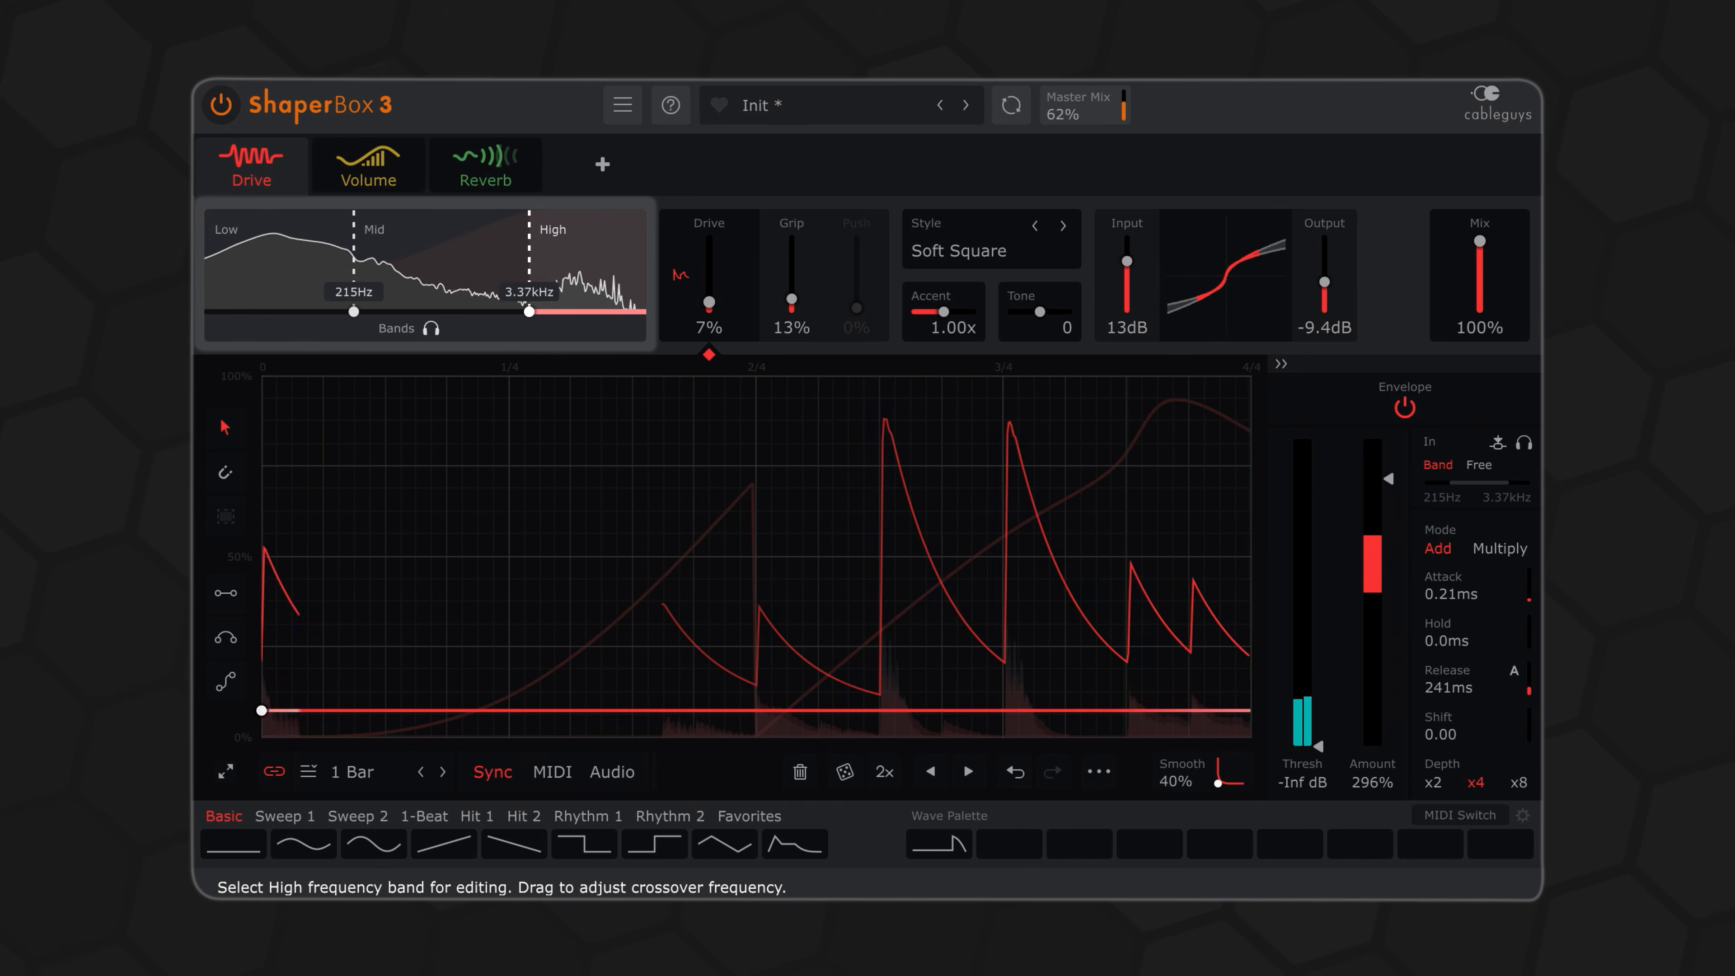
pyautogui.click(546, 239)
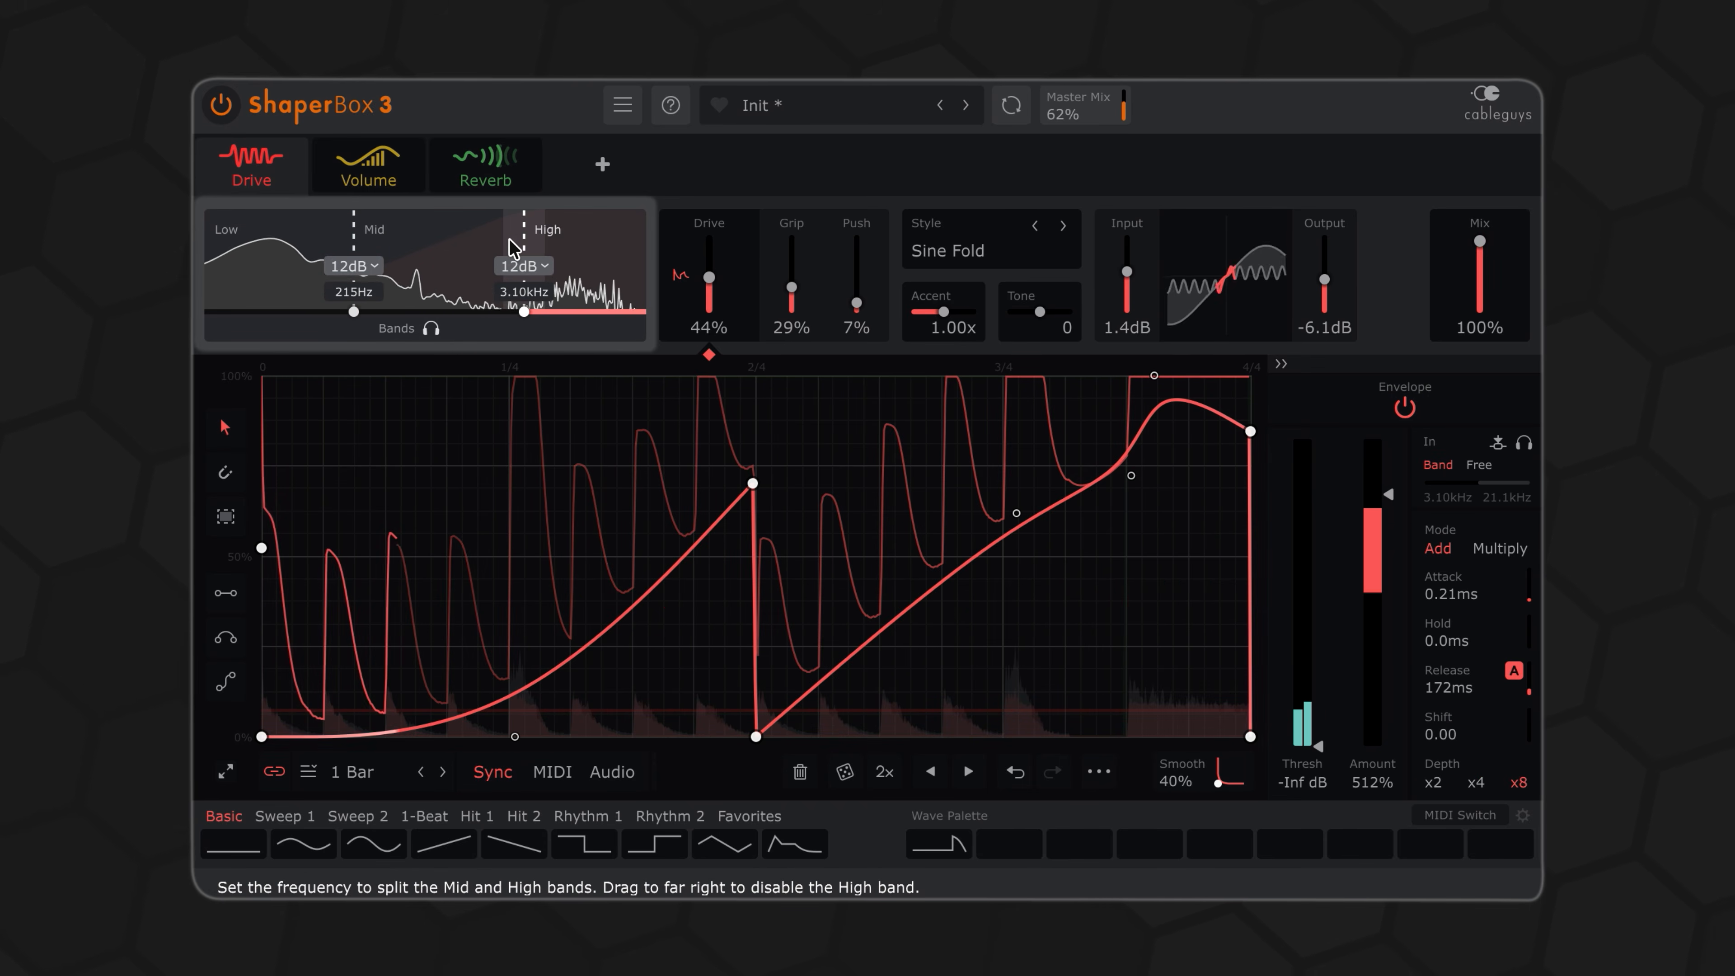
# Review the separate style, wave and envelope settings of the Low, Mid and High Drive bands in turn.
pyautogui.click(309, 248)
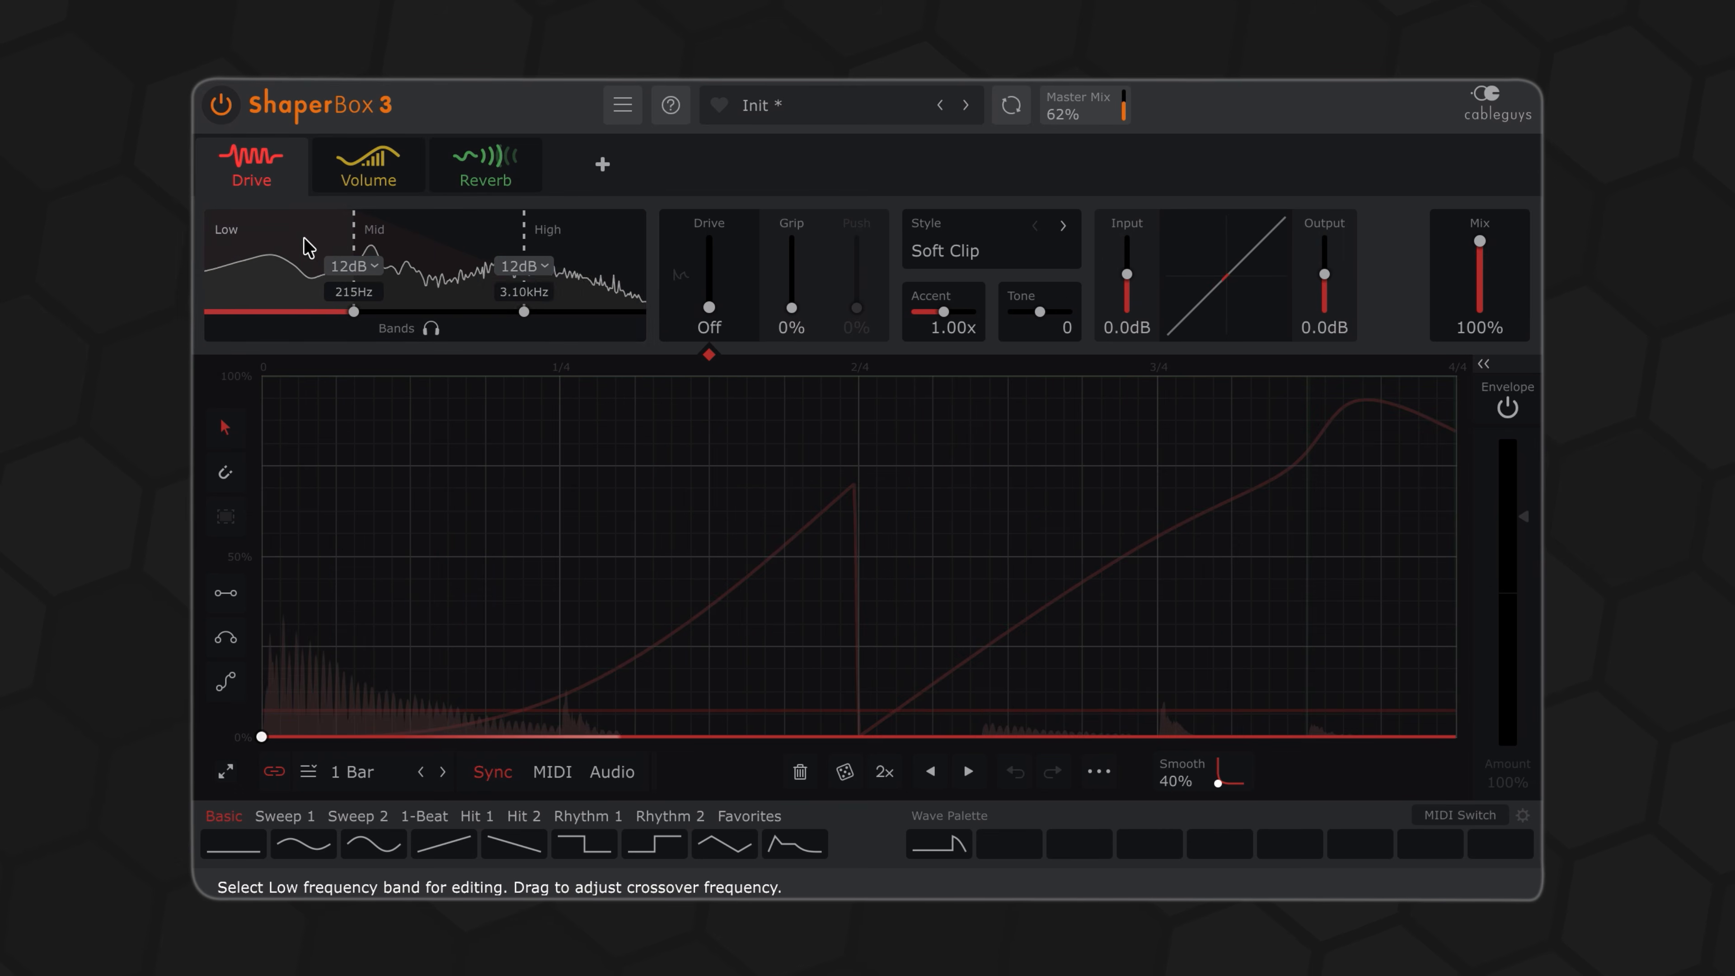
pyautogui.click(476, 247)
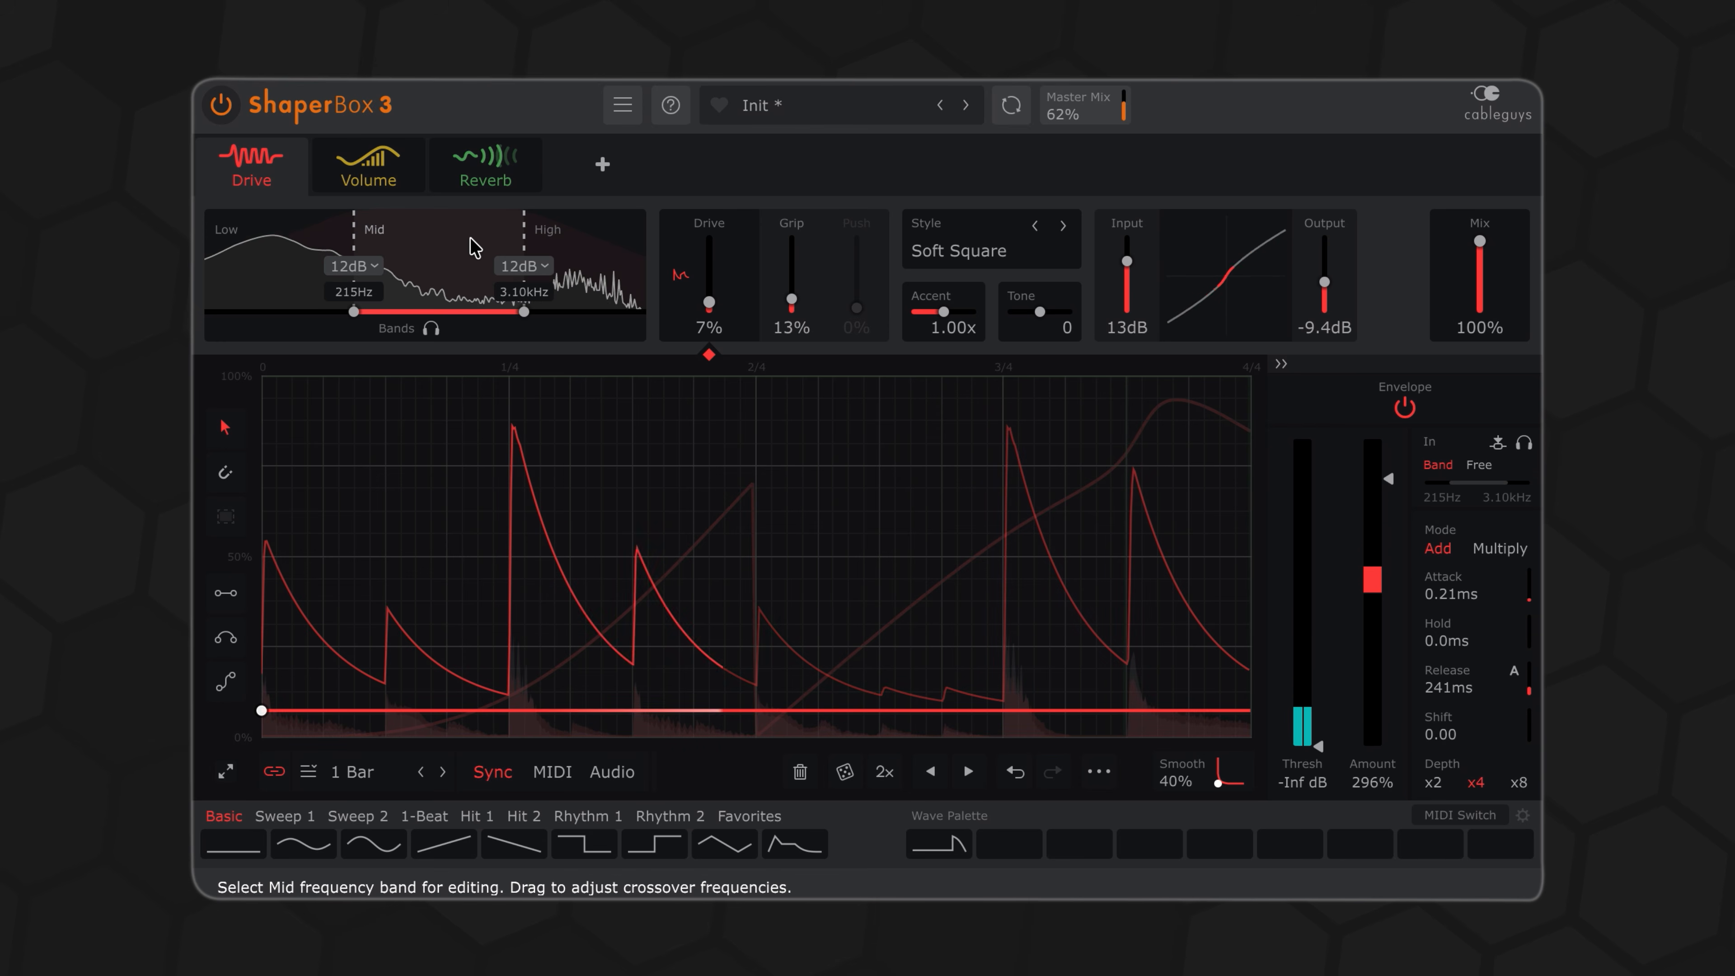
pyautogui.click(586, 241)
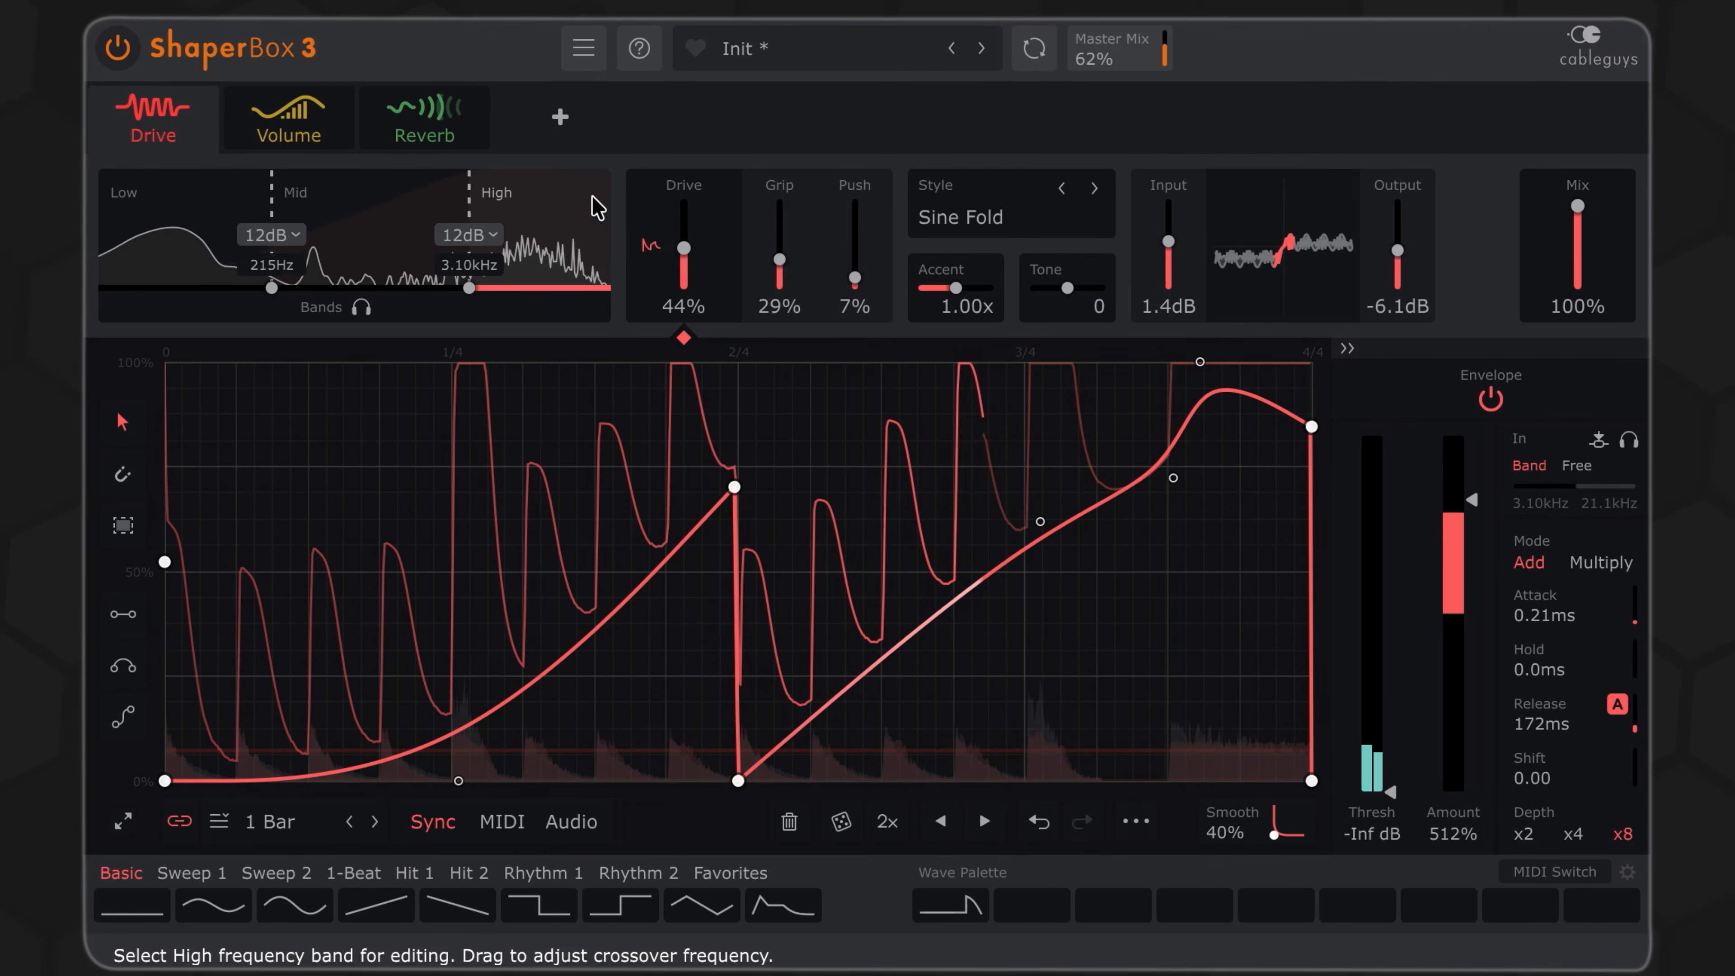
# Raise the Mid band's Drive amount in the 215 Hz to 3.10 kHz split and in the 238–715 Hz Hard Square split.
pyautogui.click(417, 217)
pyautogui.moveTo(685, 276); pyautogui.dragTo(684, 261)
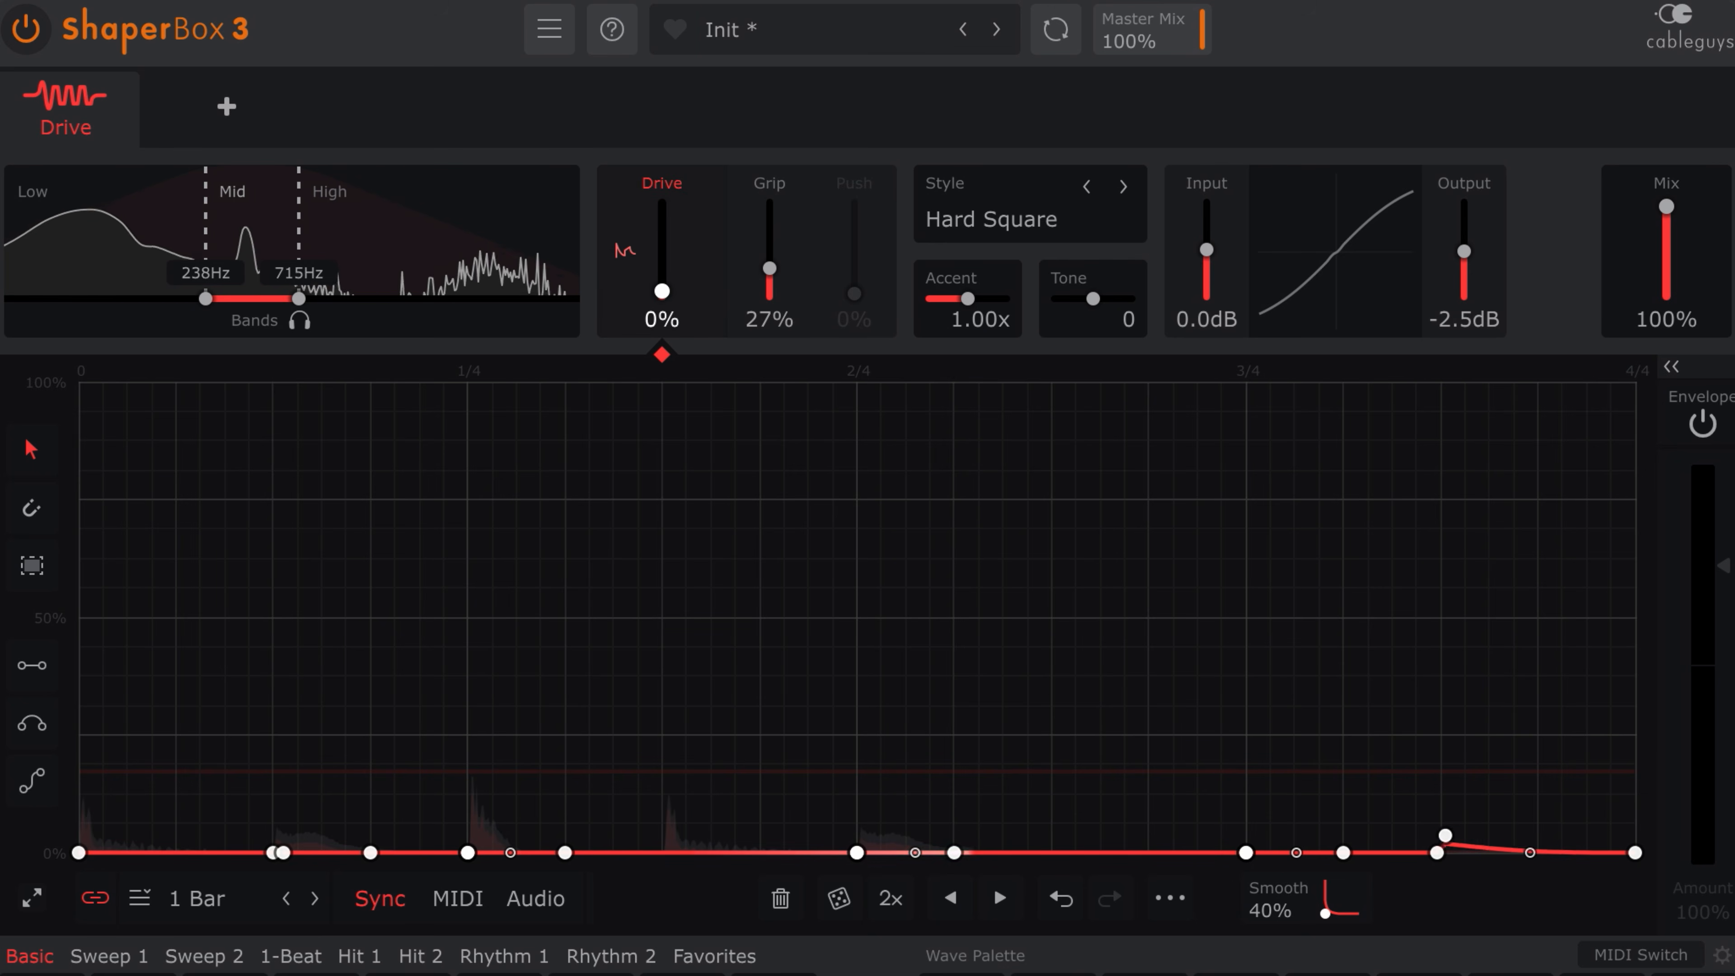
pyautogui.moveTo(662, 291); pyautogui.dragTo(662, 279)
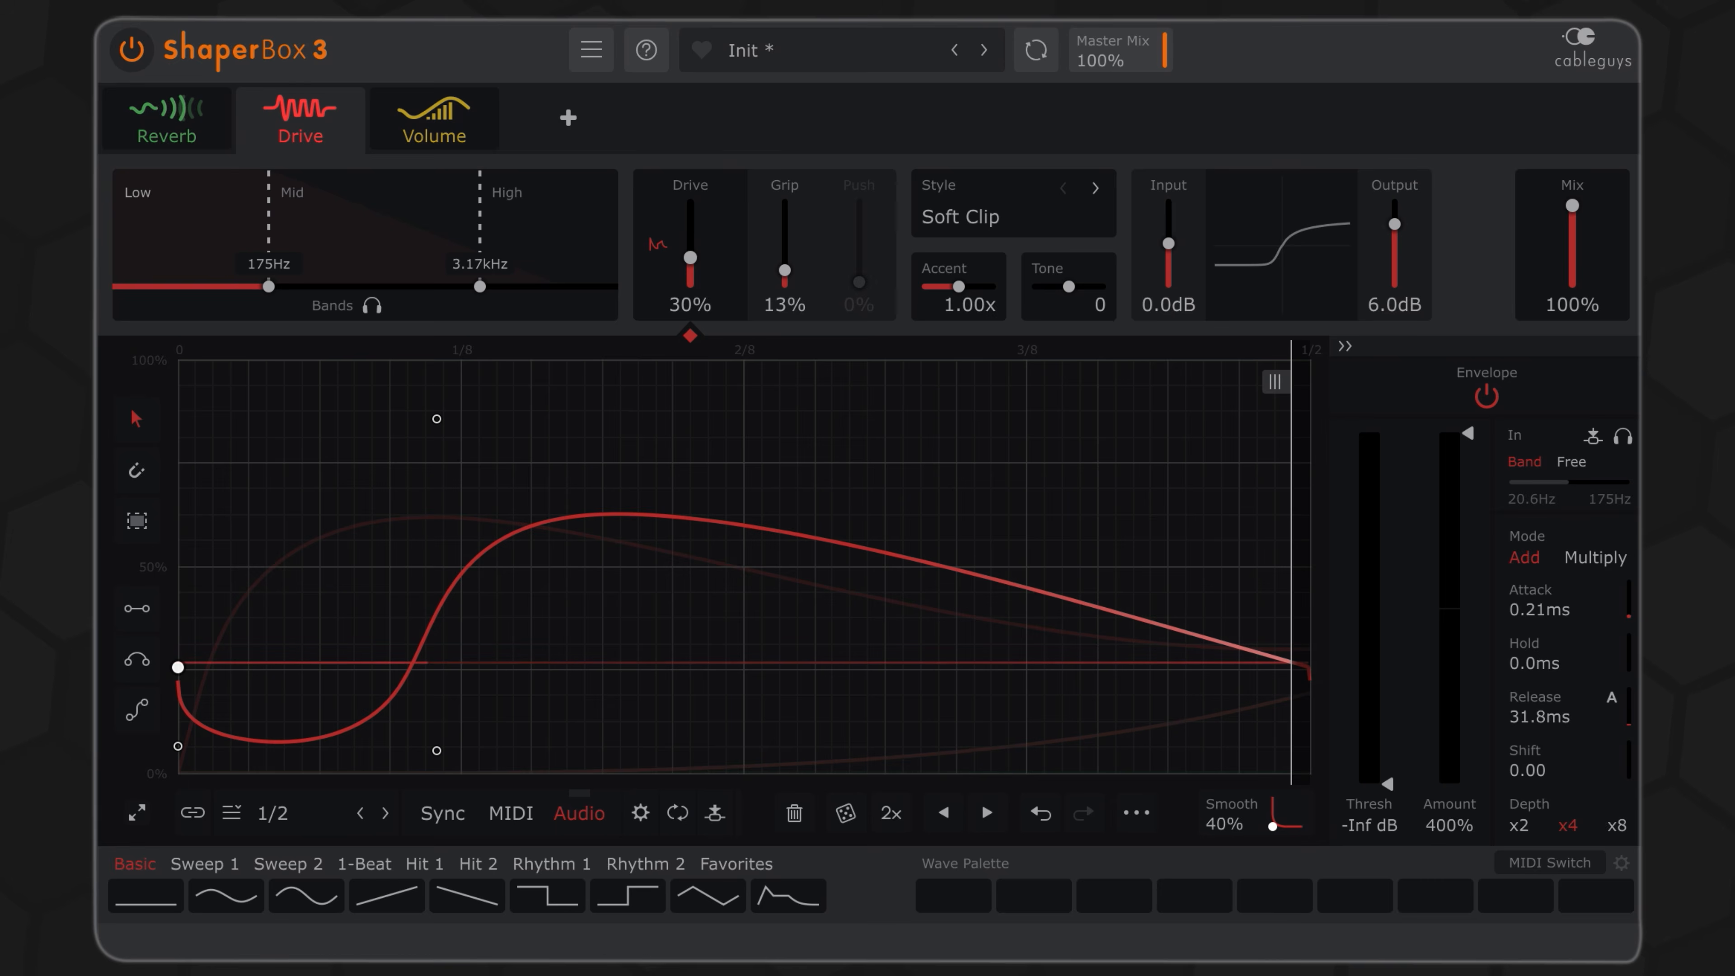
# Compare the Low, Mid and High band settings of the Drive shaper split at 175 Hz and 3.17 kHz.
pyautogui.click(409, 219)
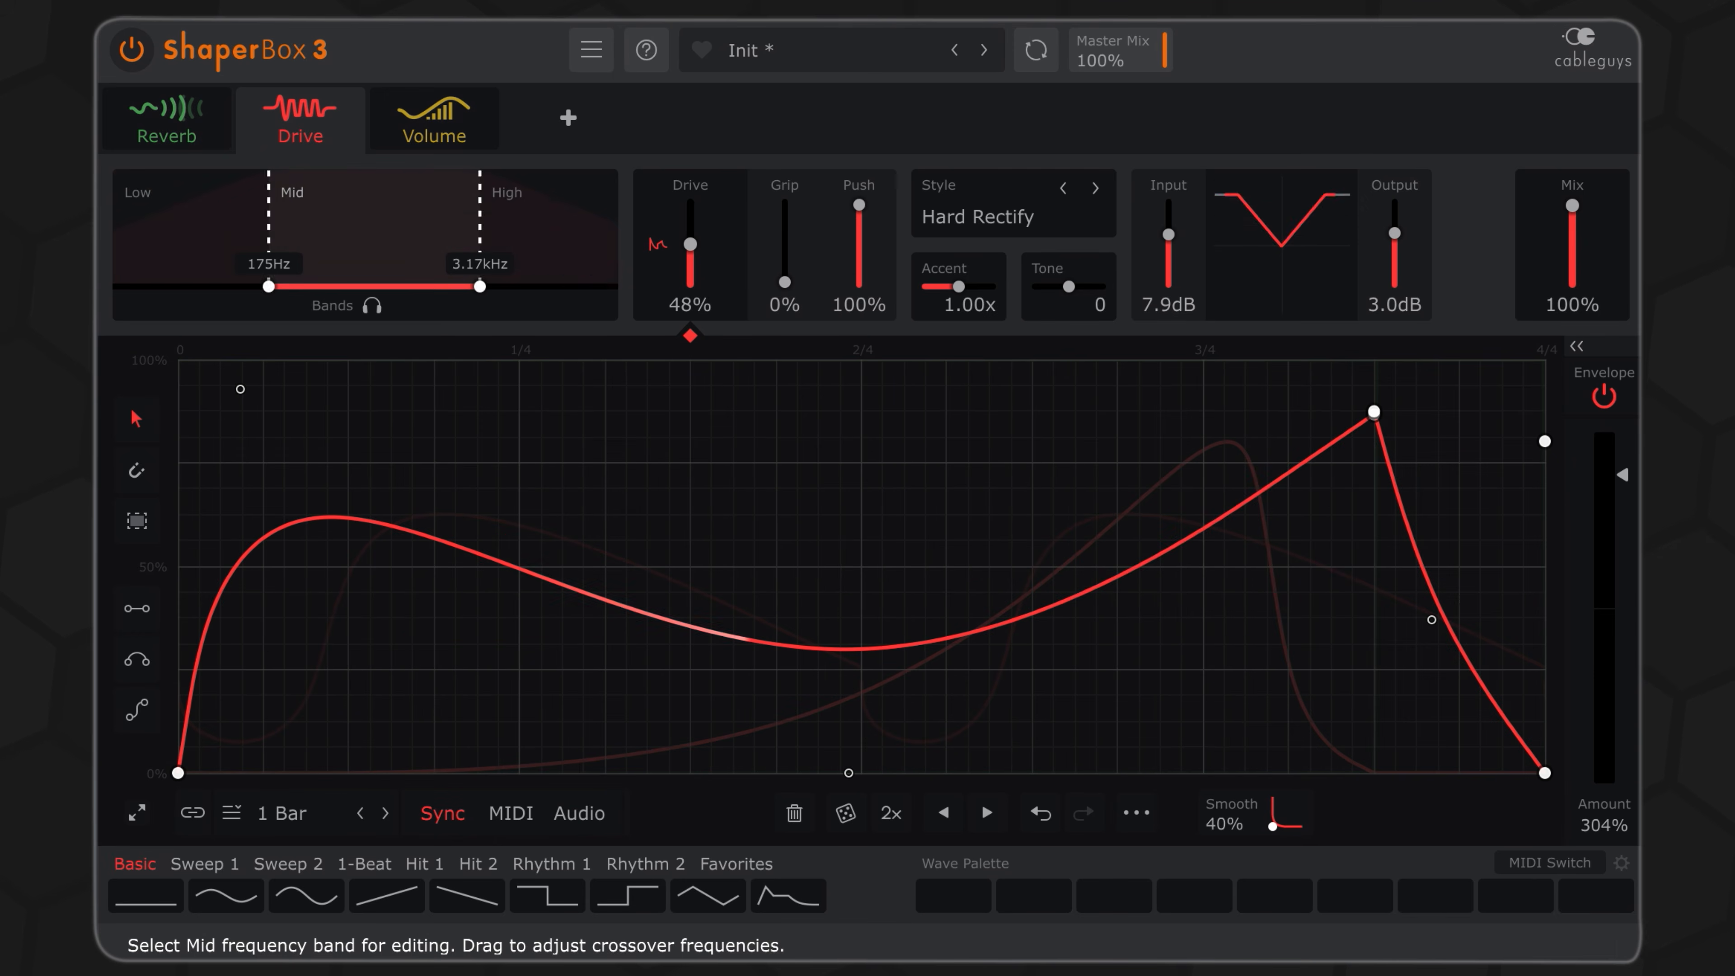
pyautogui.click(542, 225)
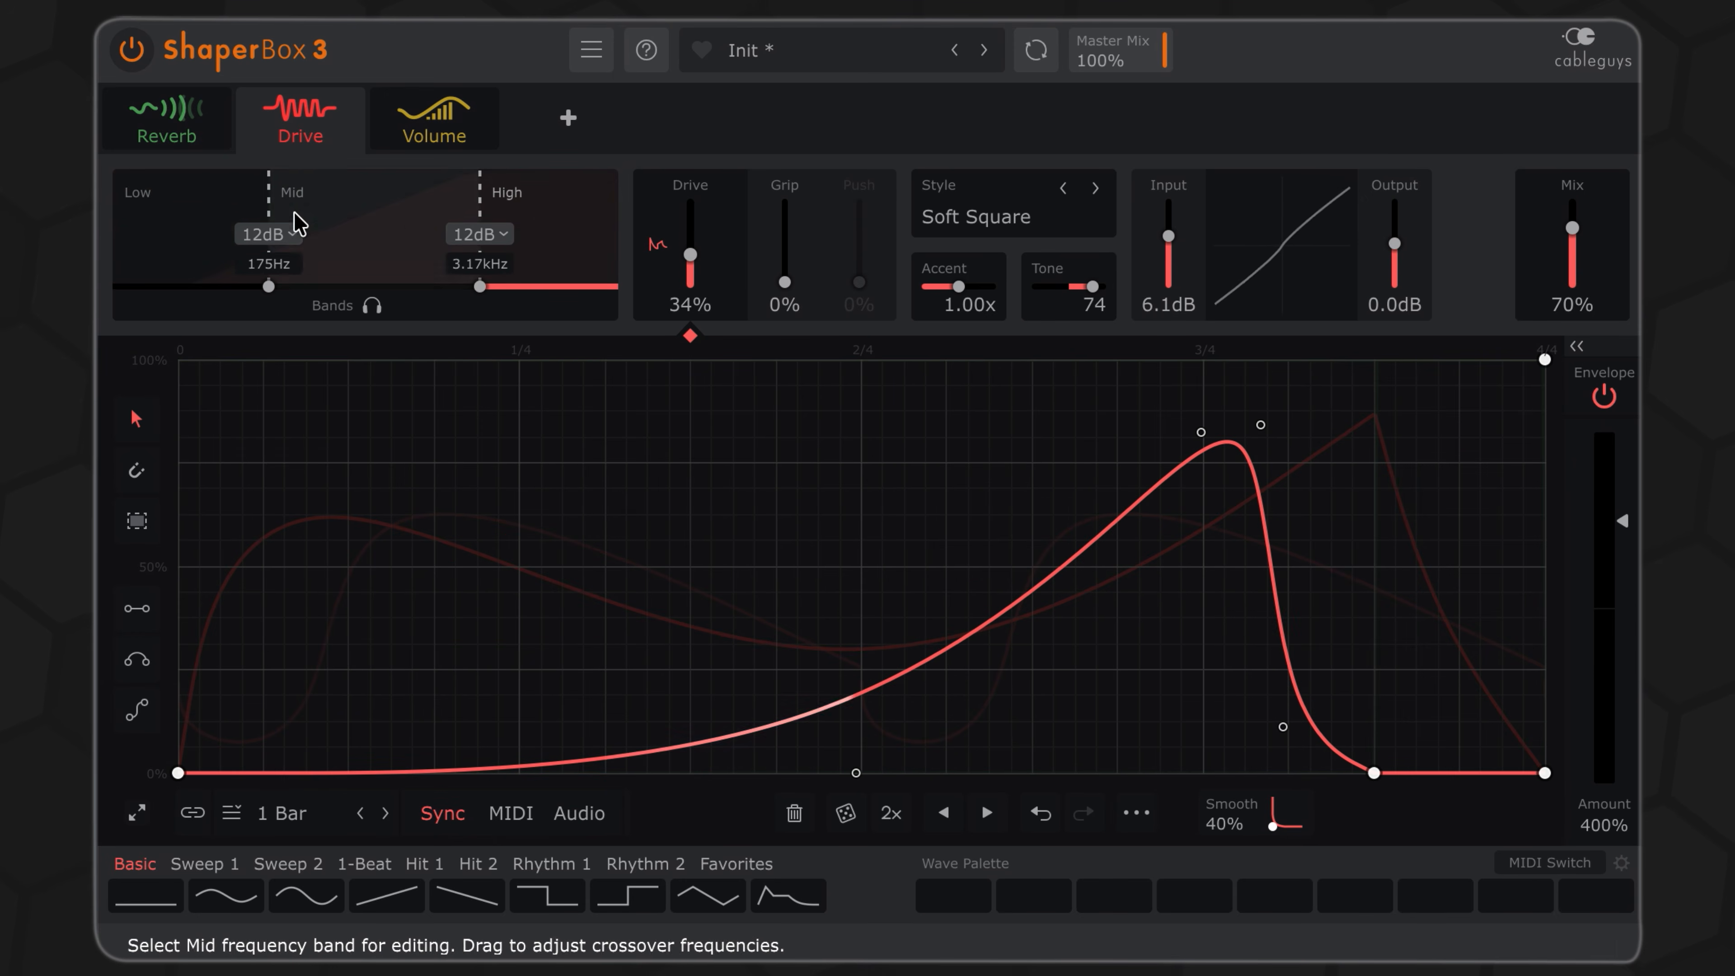
pyautogui.click(171, 232)
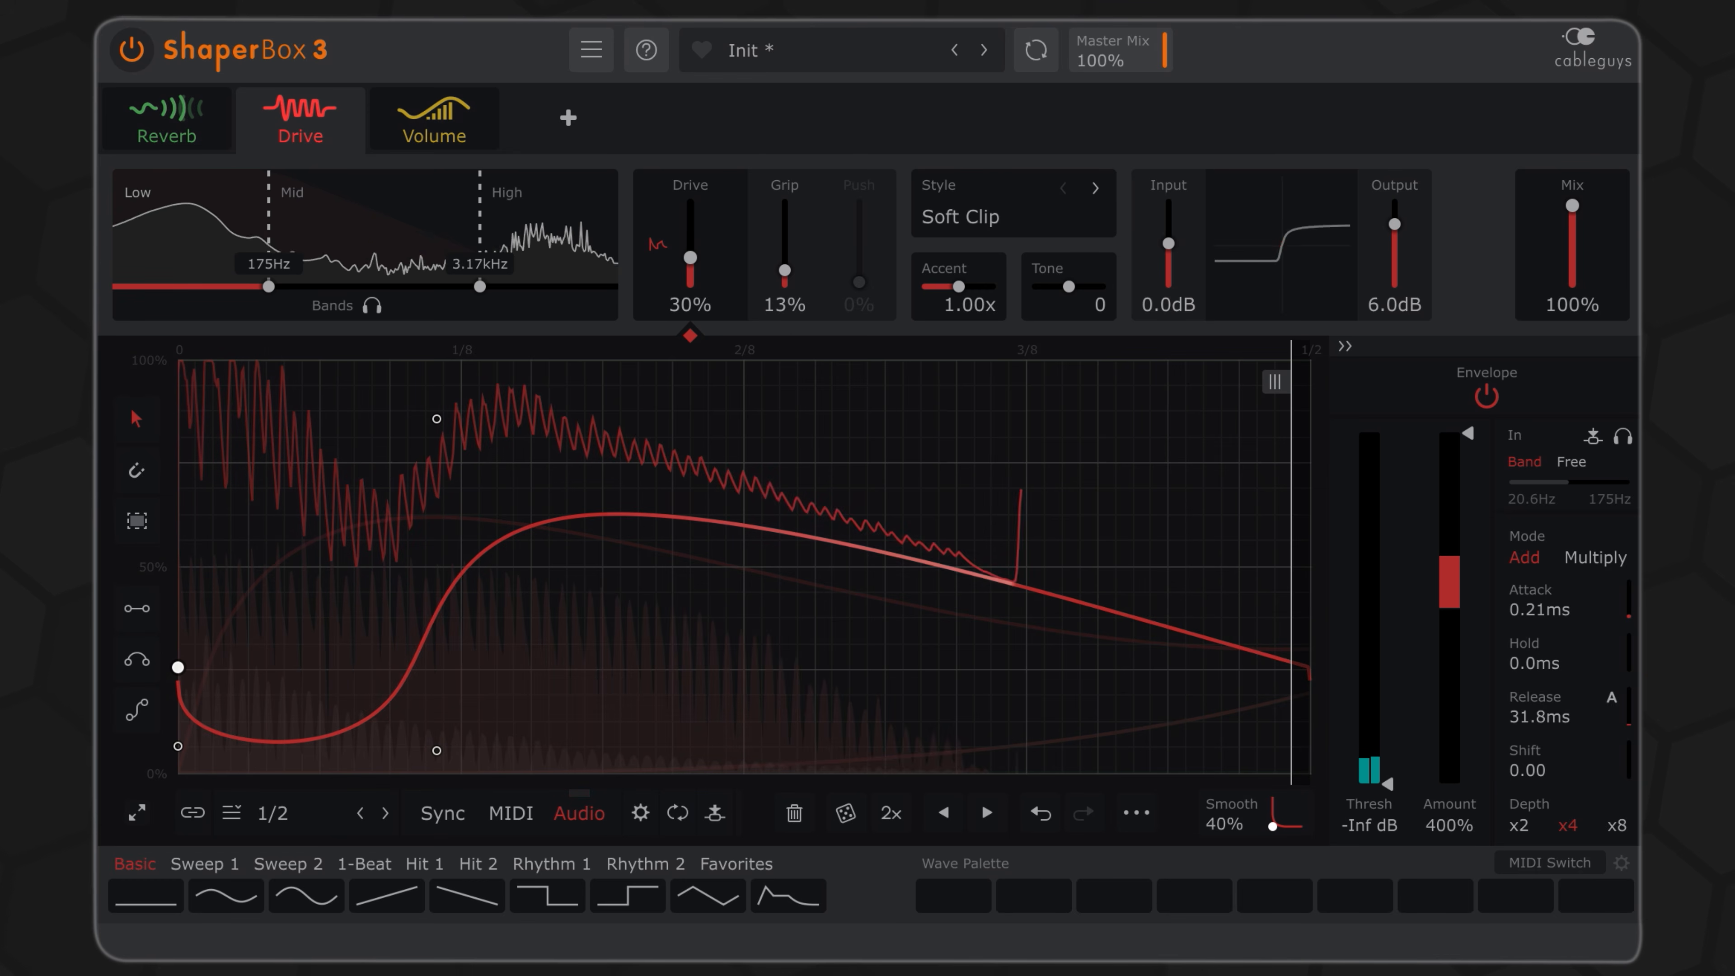
pyautogui.click(430, 223)
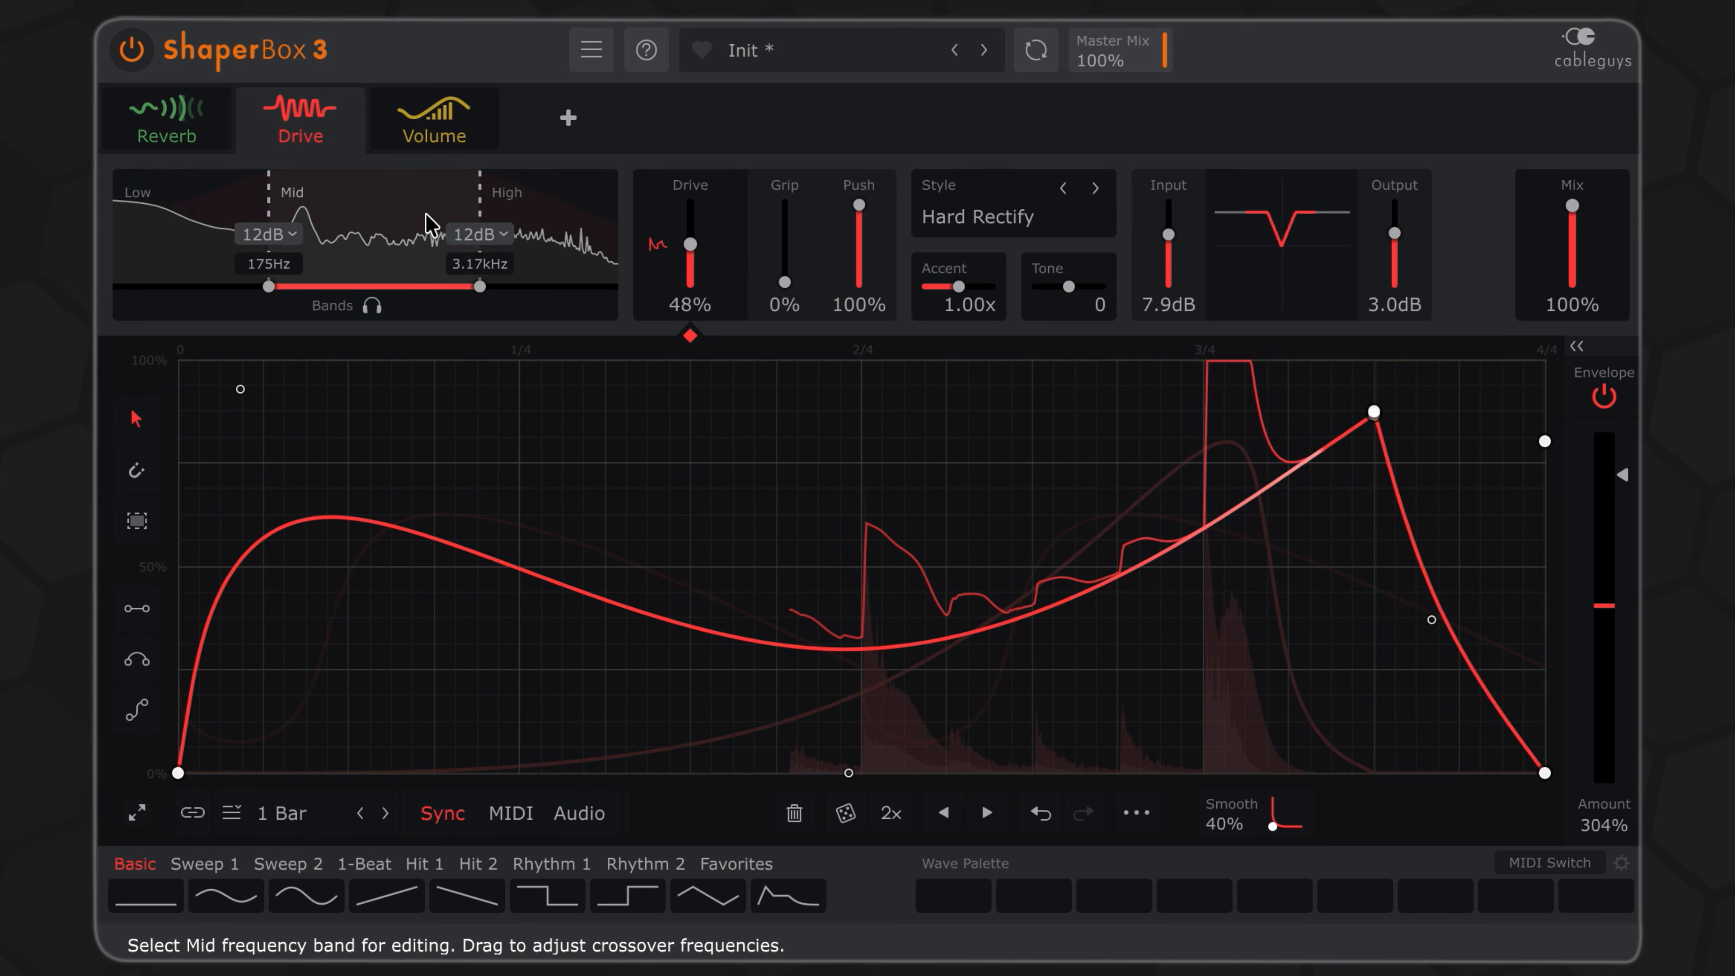
pyautogui.click(539, 220)
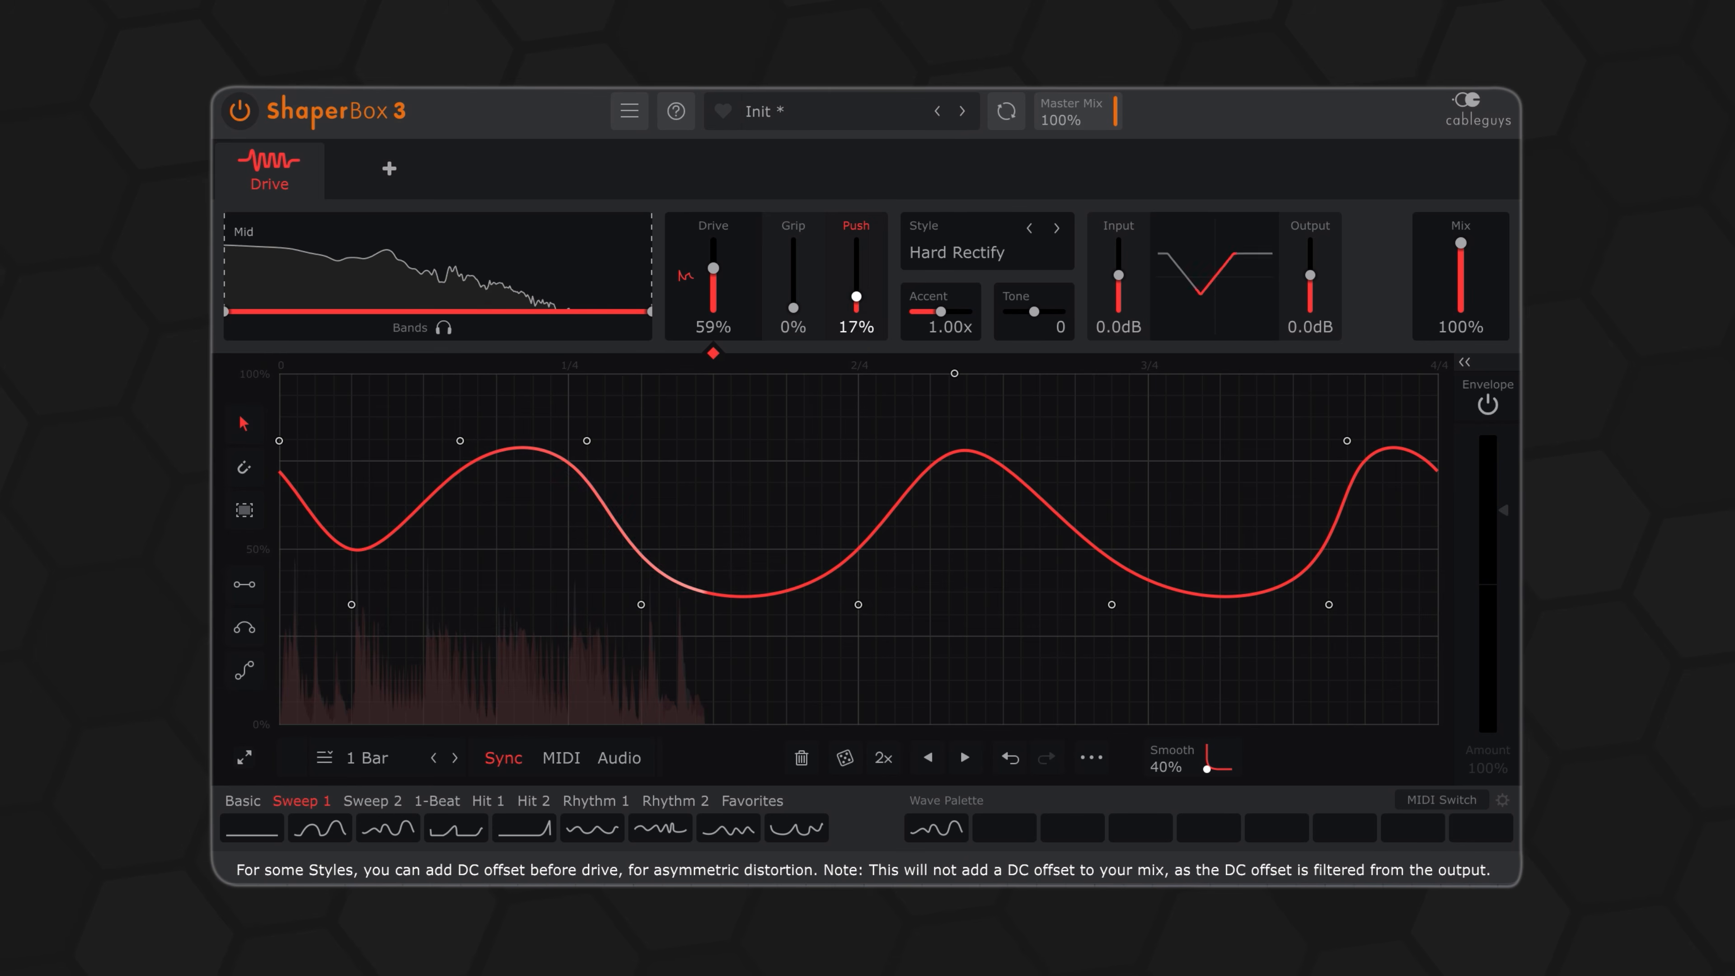
# Raise the Push amount with the Hard Rectify style and with the Sine Fold style to add asymmetric distortion.
pyautogui.moveTo(857, 297); pyautogui.dragTo(856, 268)
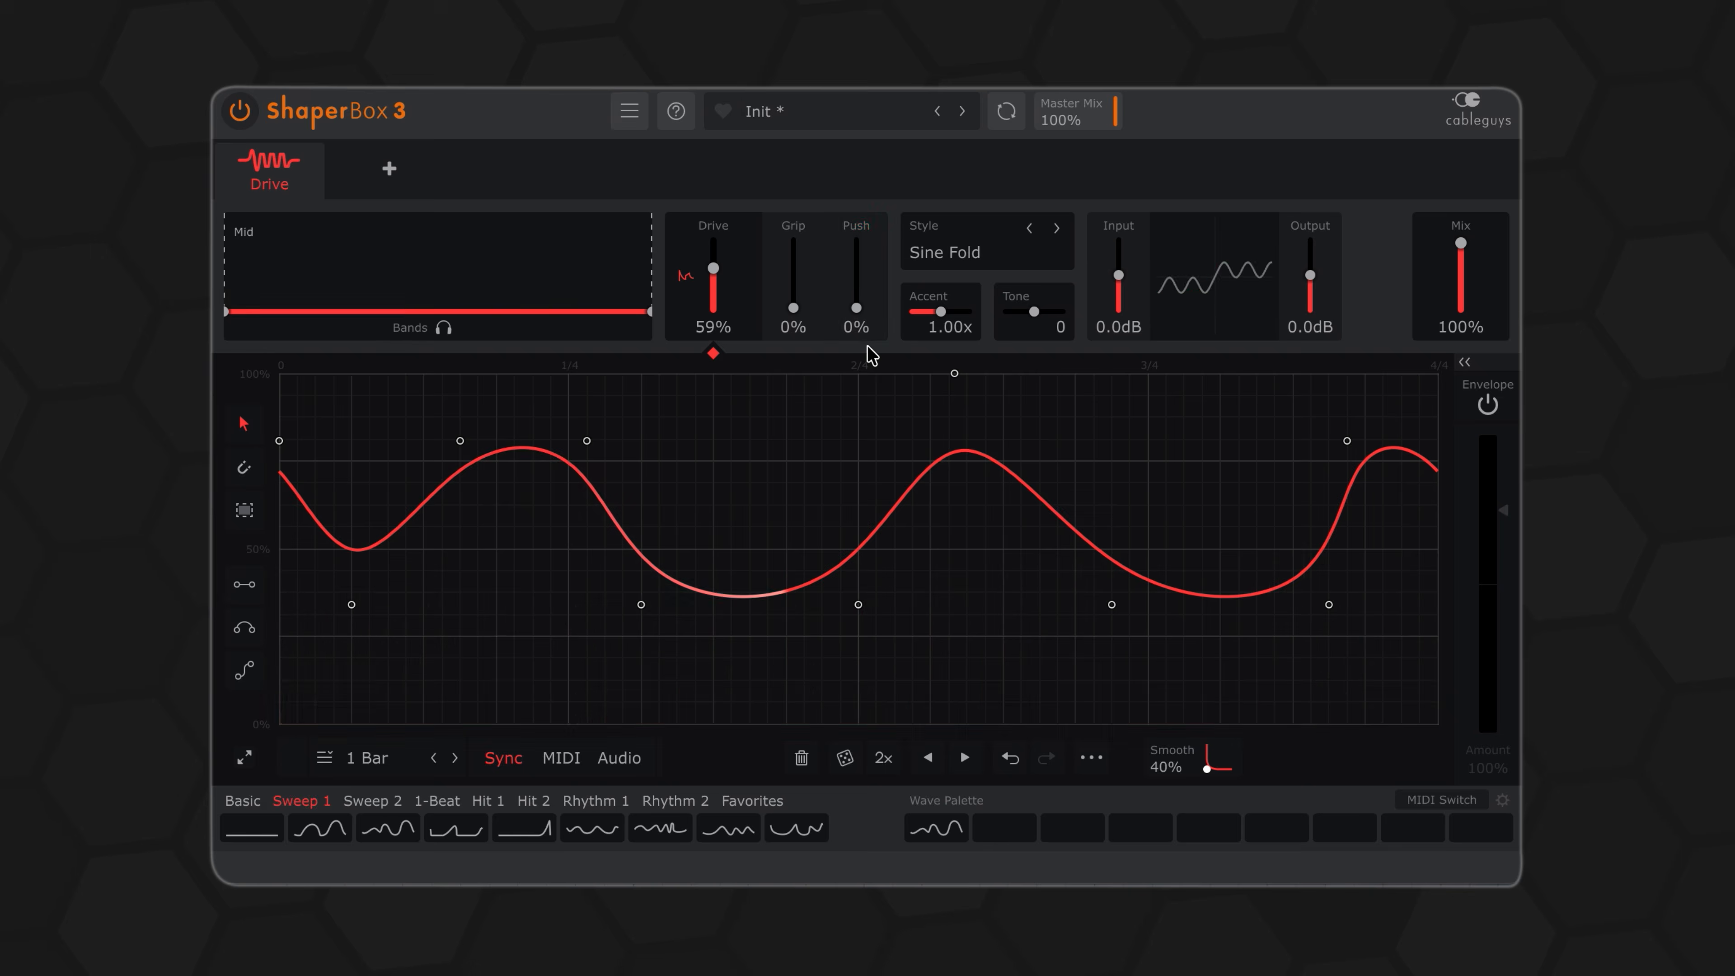
pyautogui.moveTo(857, 307); pyautogui.dragTo(857, 241)
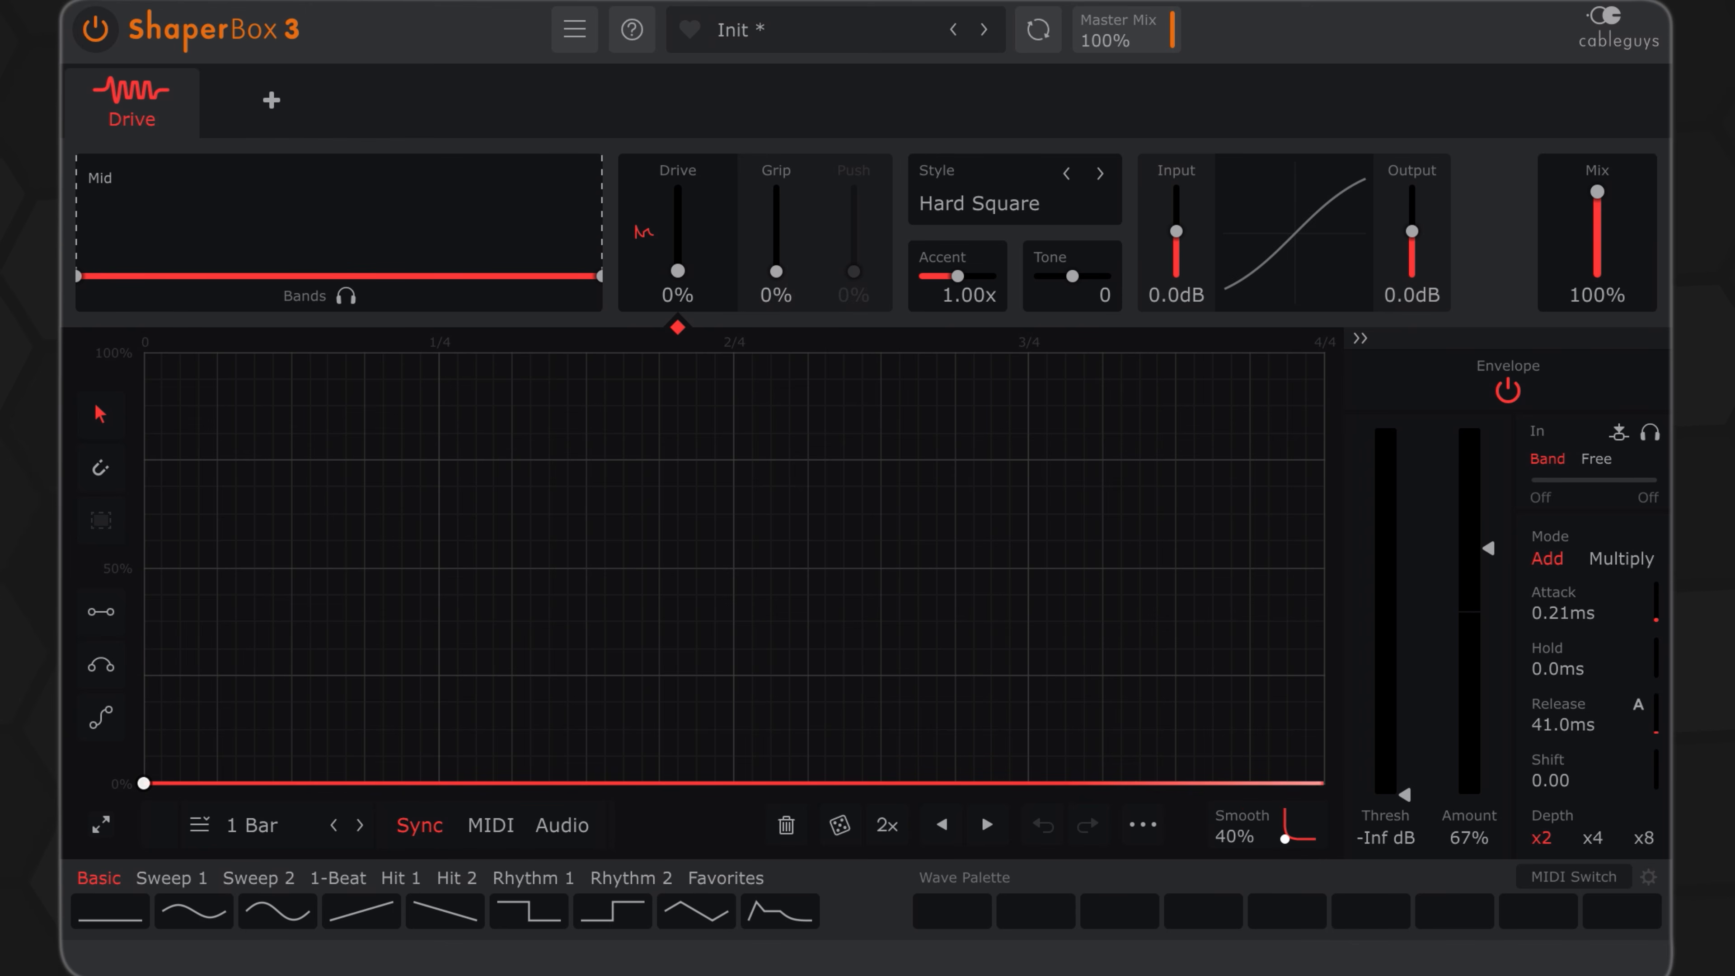
# Play the loop with the Hard Square style, raise Grip to 100% and lower it slightly.
pyautogui.press('space')
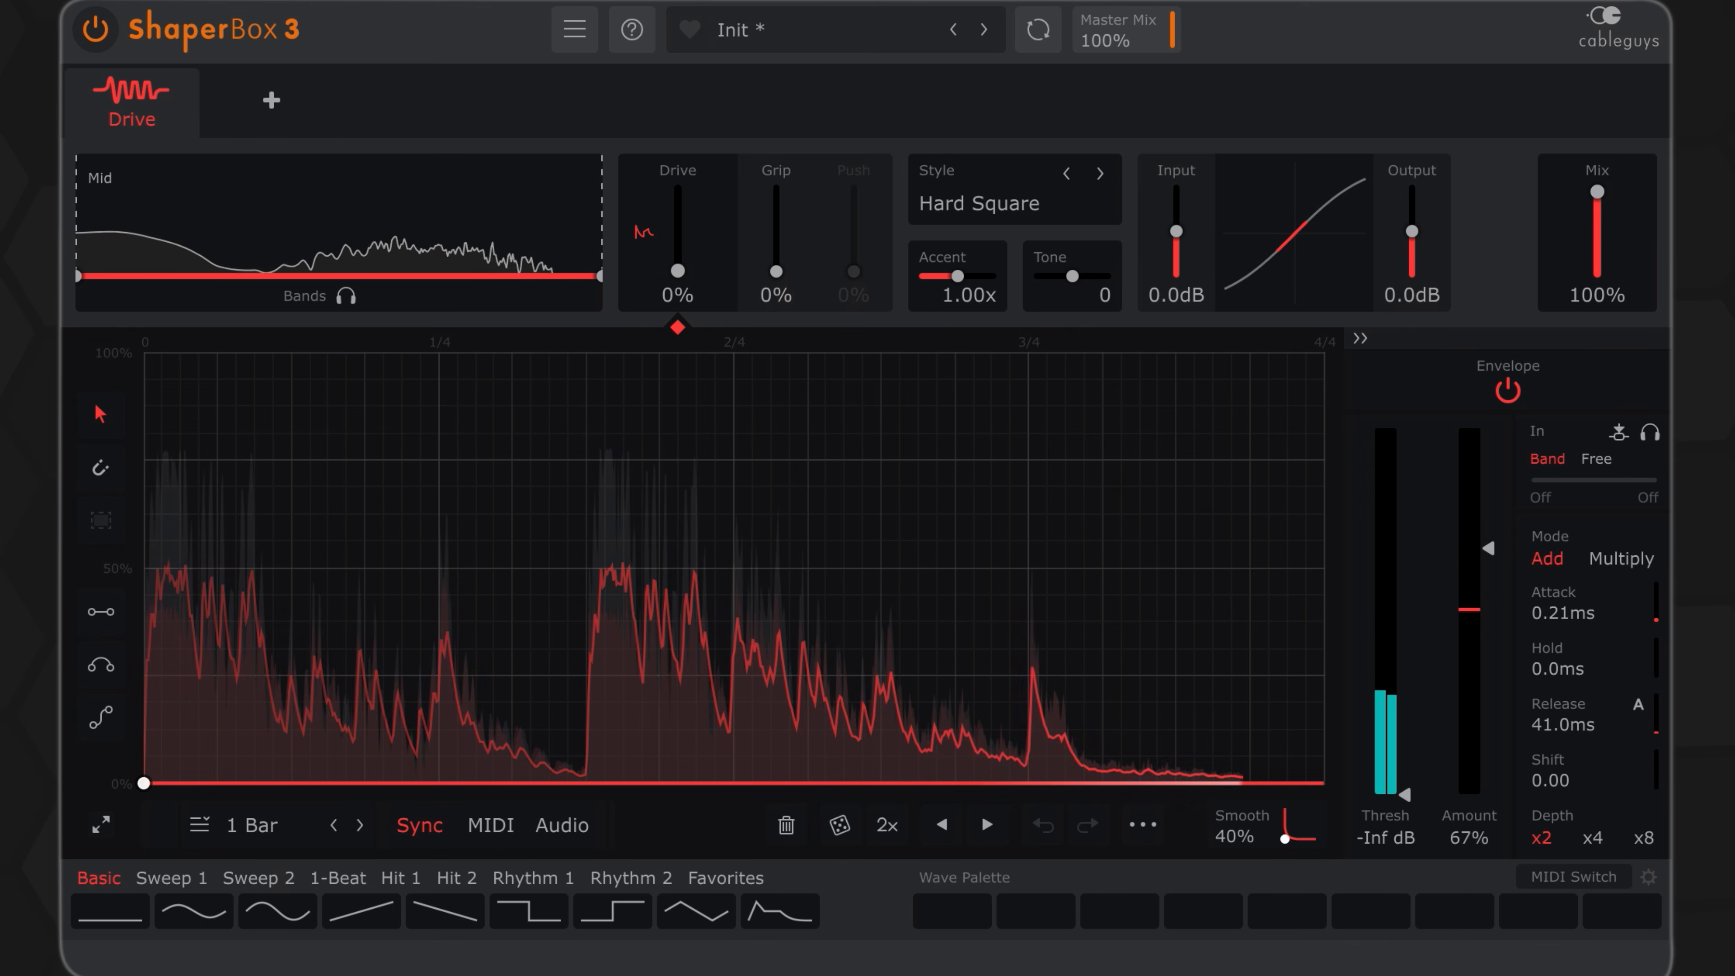
pyautogui.moveTo(776, 272); pyautogui.dragTo(776, 191)
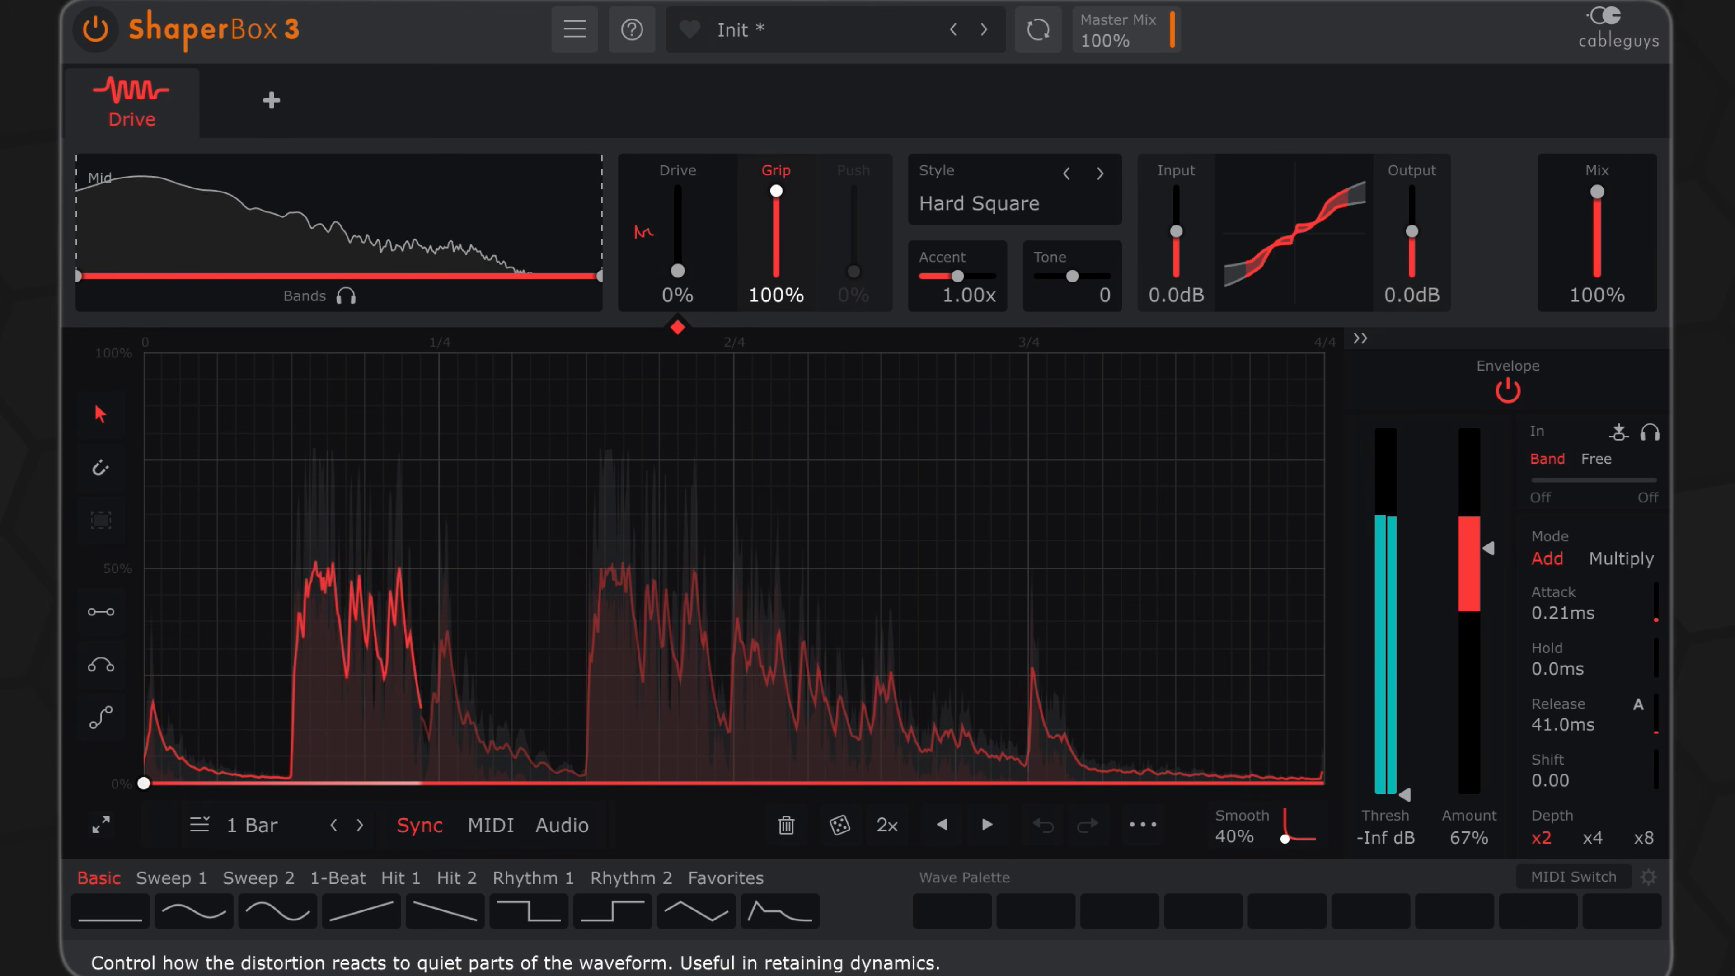
pyautogui.moveTo(775, 191); pyautogui.dragTo(776, 199)
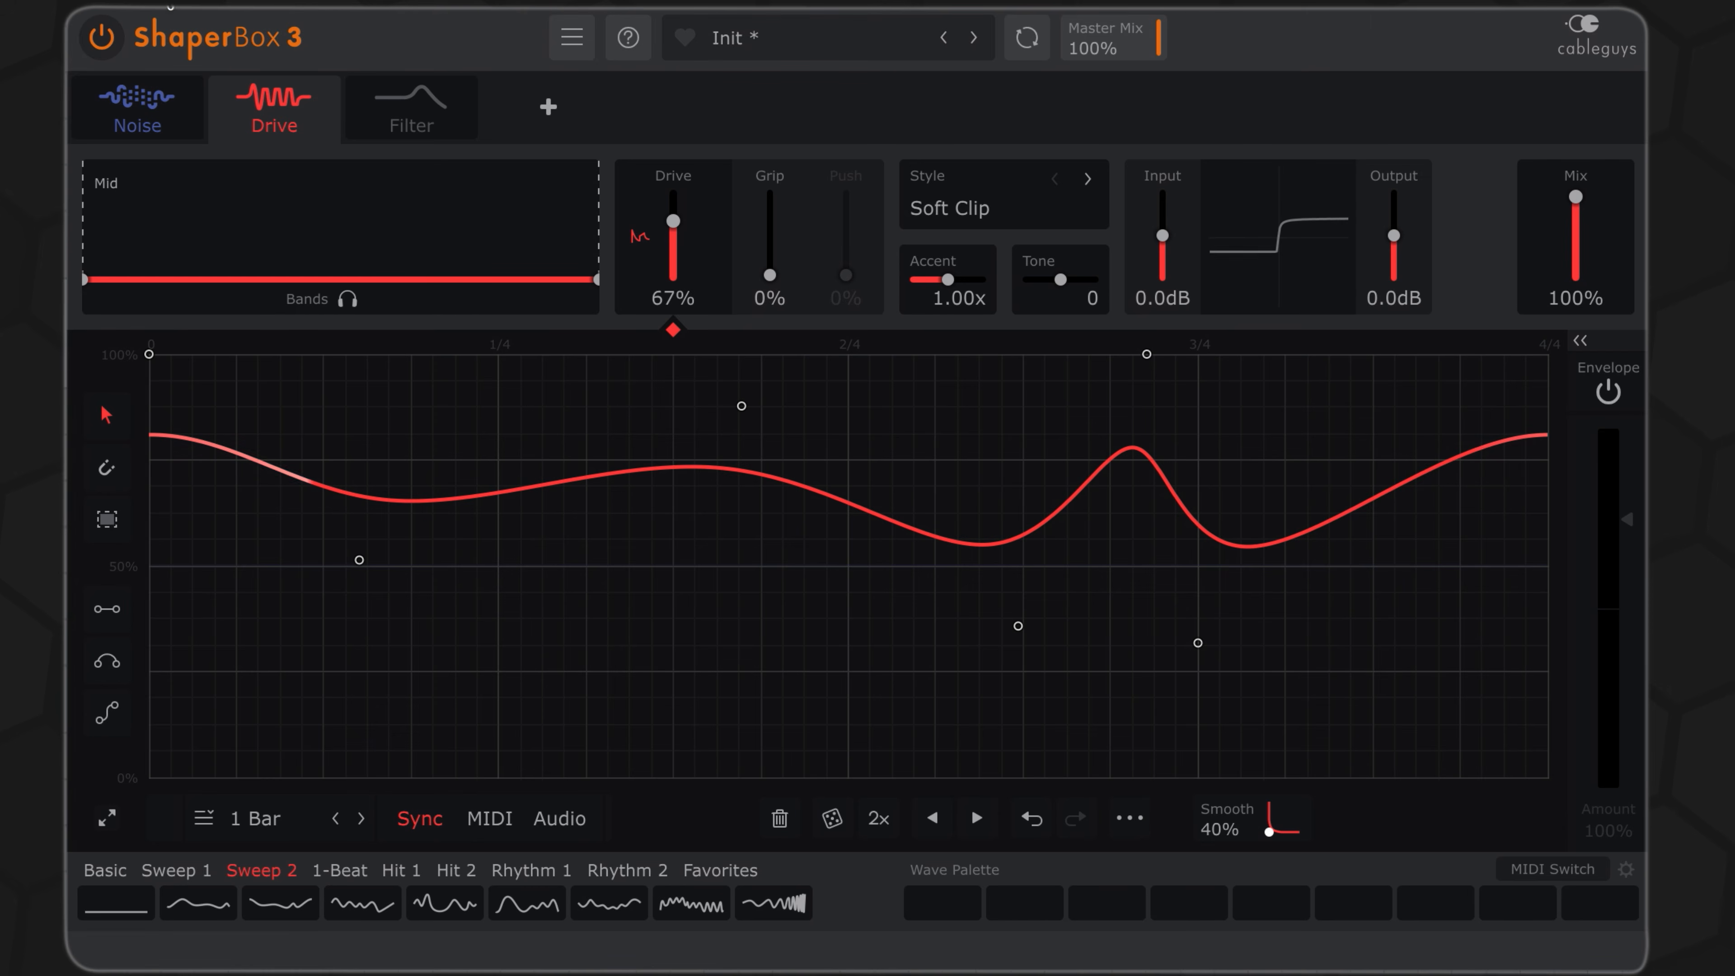
# Bypass the whole plugin and switch it back on to compare the dry and processed sound.
pyautogui.click(115, 41)
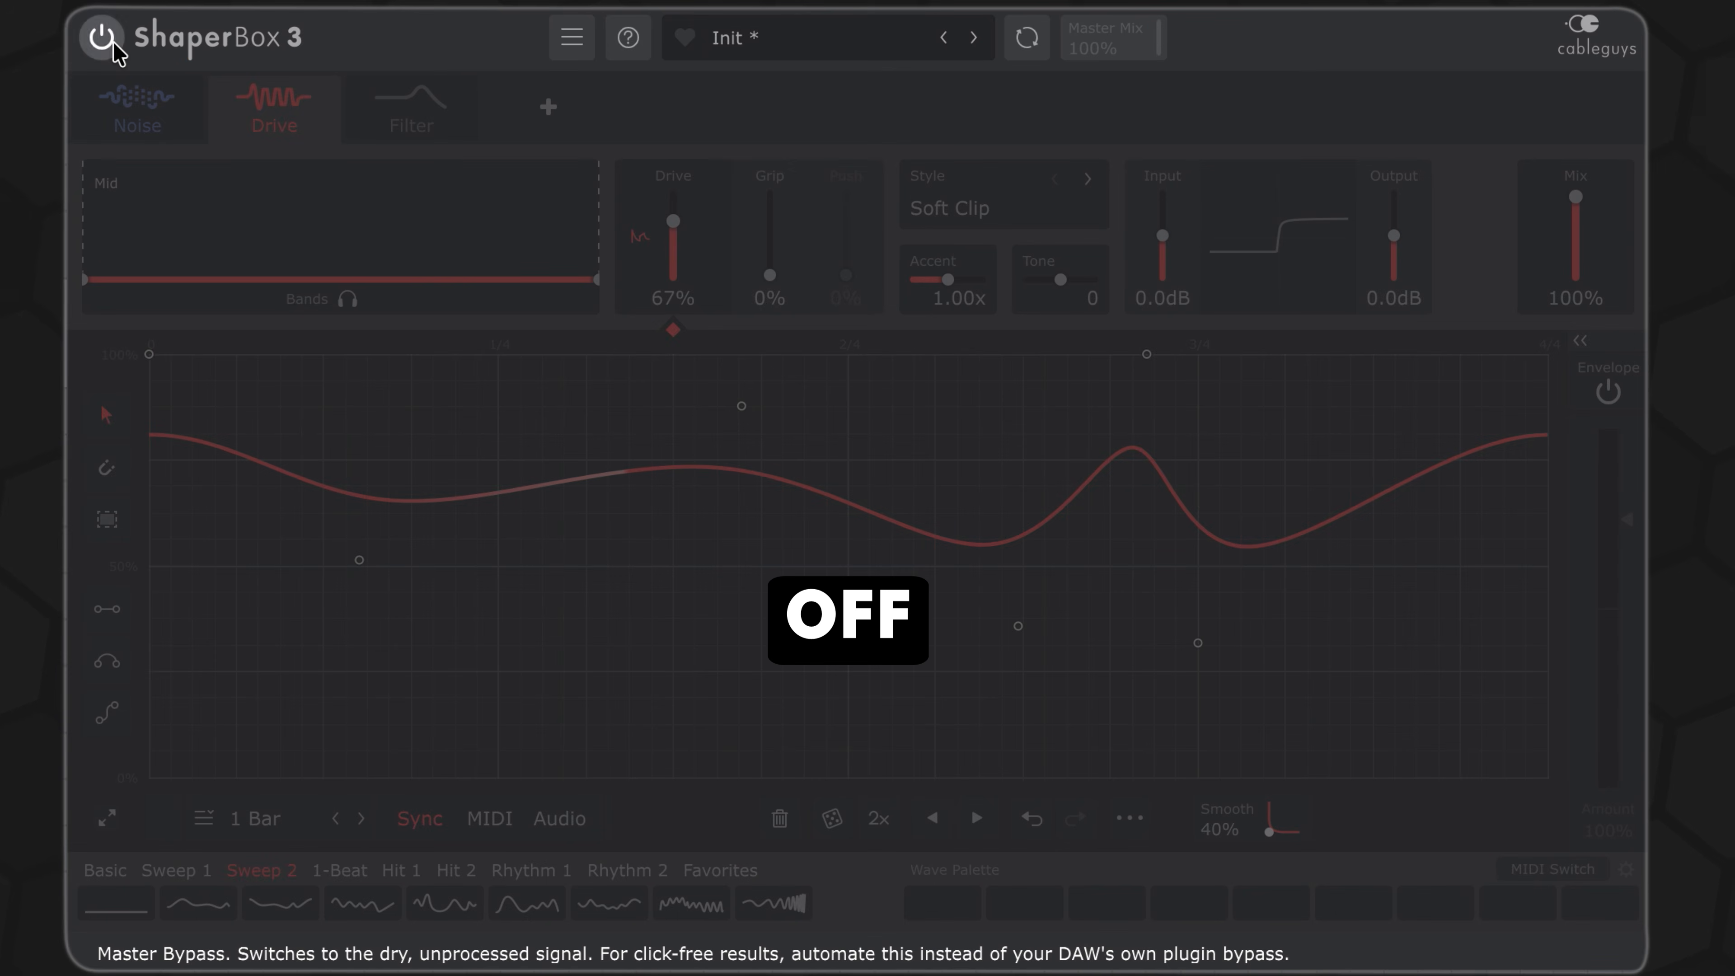
pyautogui.click(114, 43)
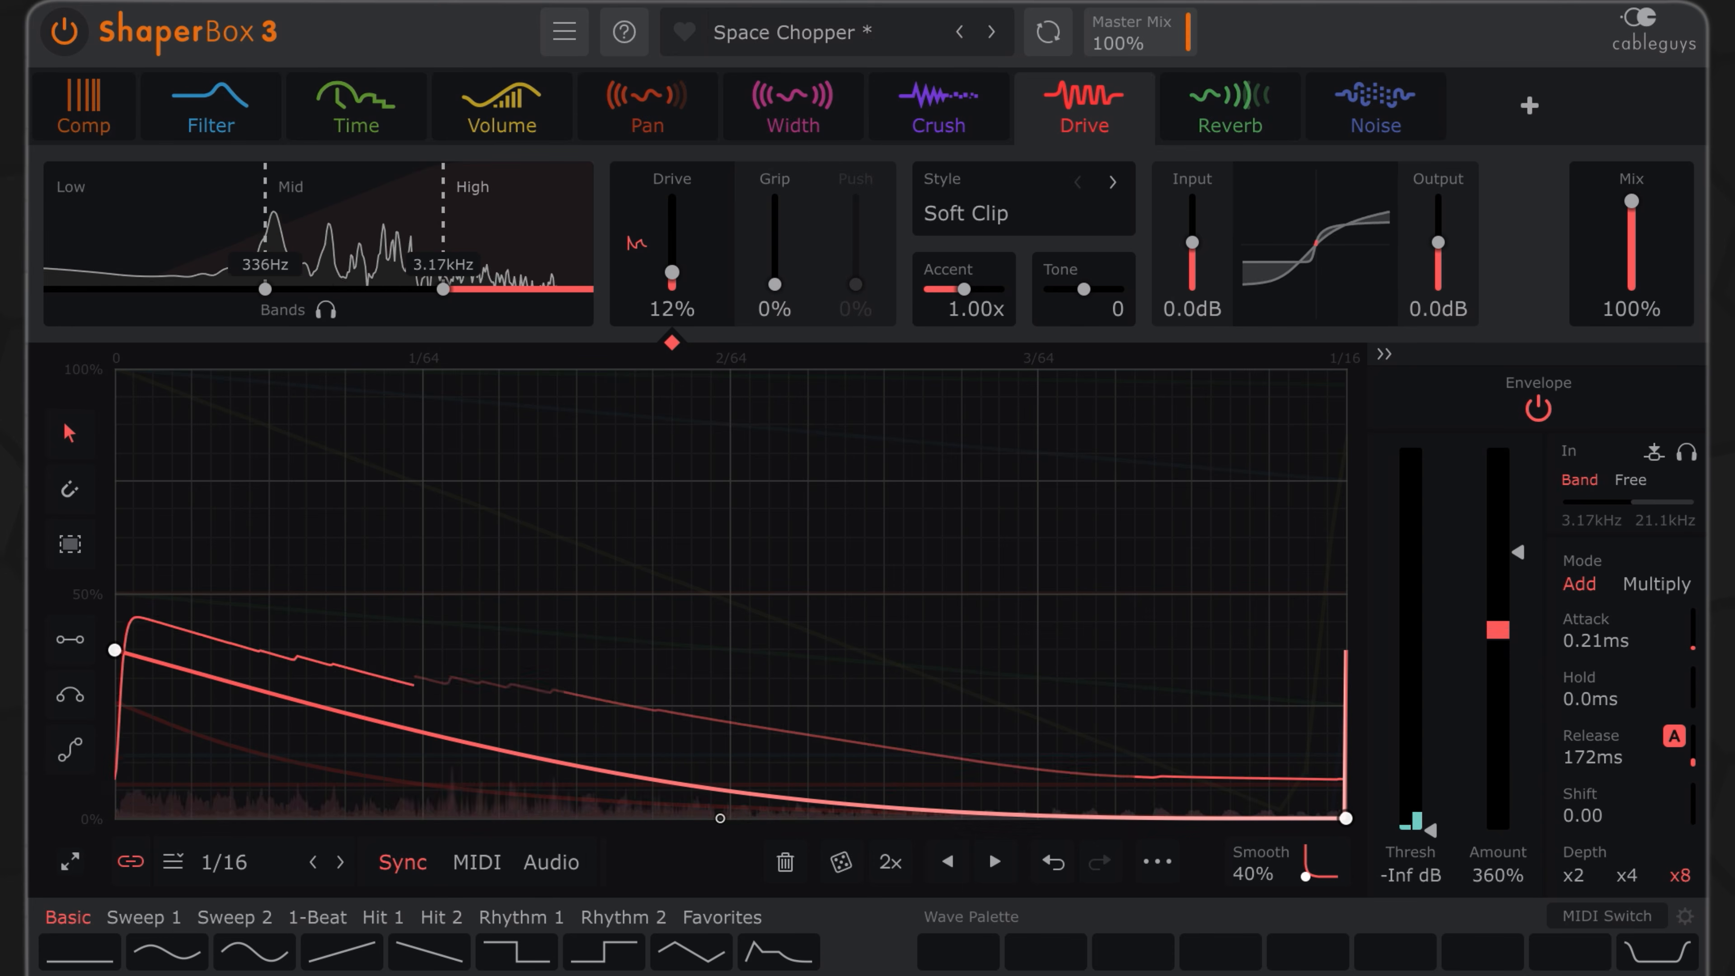
# Go through the Reverb, Width, Pan, Volume and Time shapers of the Space Chopper preset to examine their waves.
pyautogui.click(1208, 137)
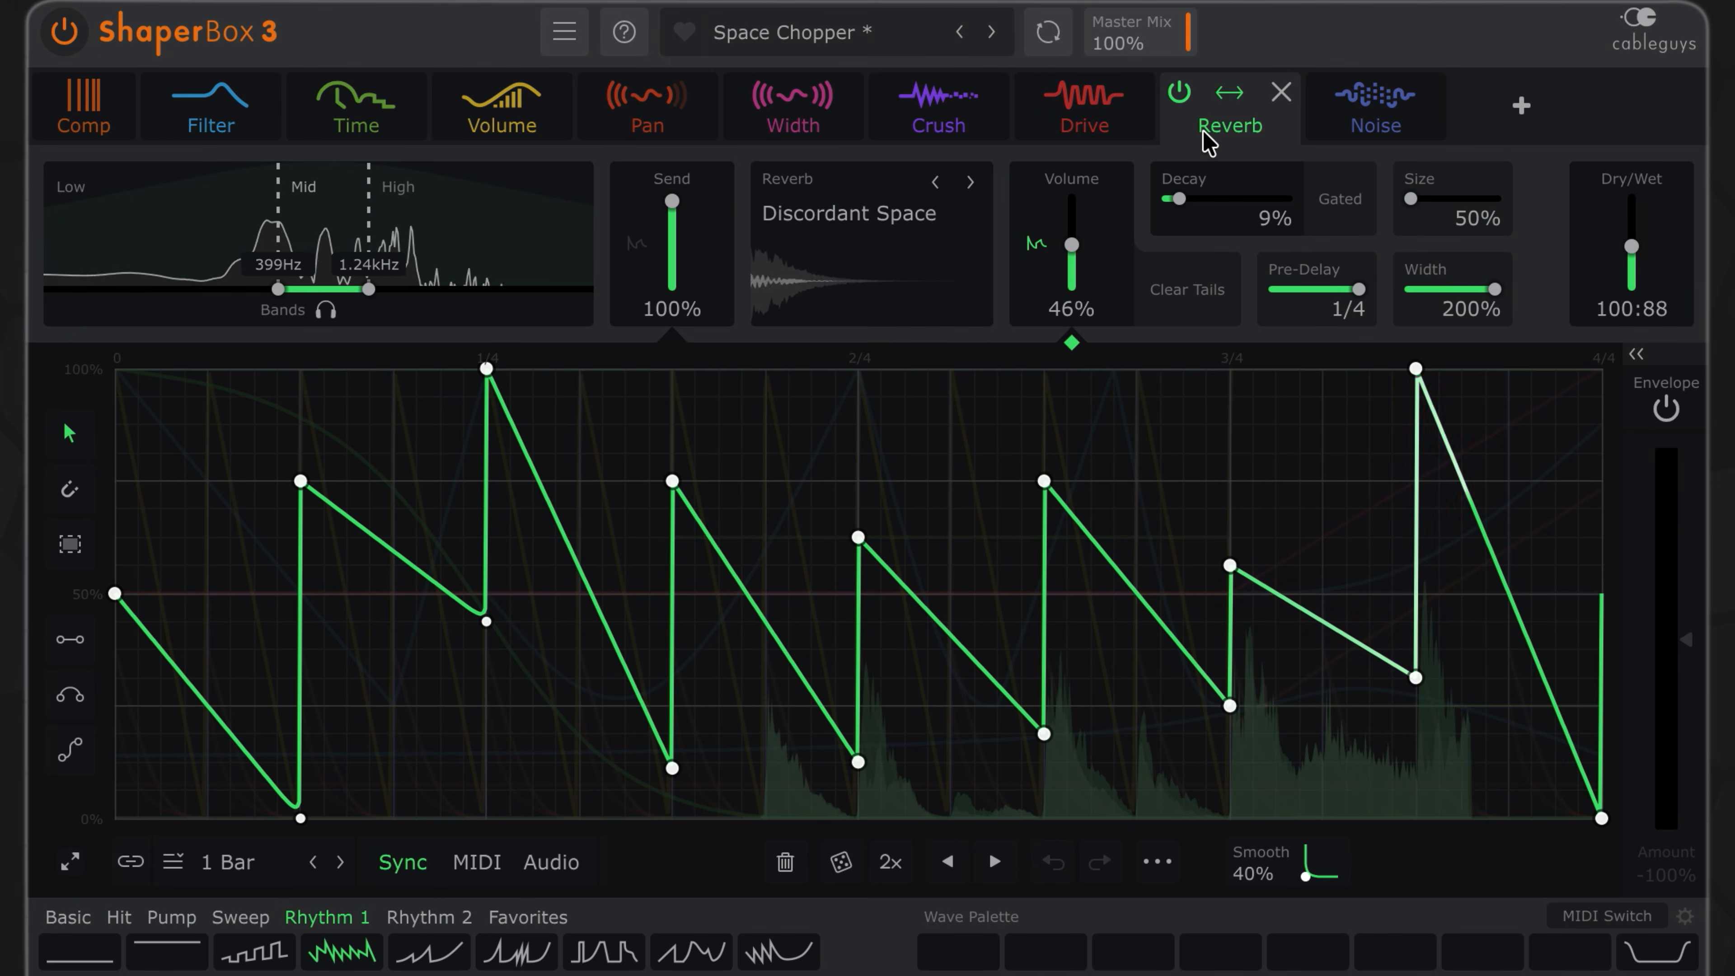
pyautogui.click(792, 127)
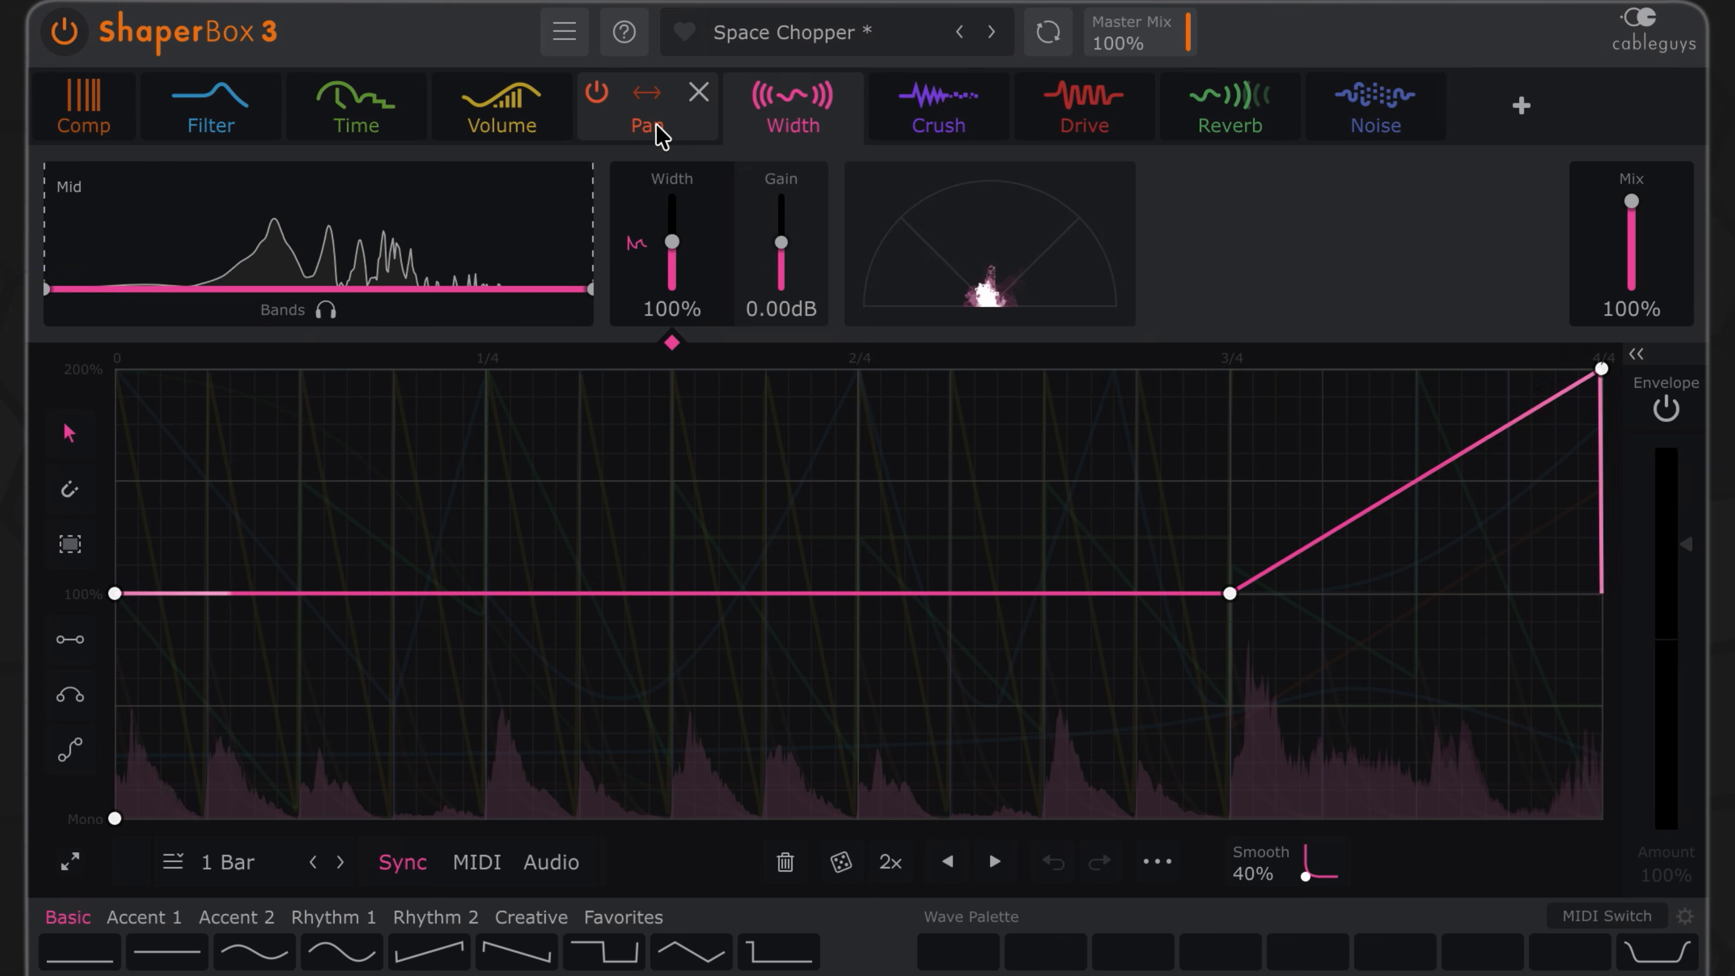
pyautogui.click(658, 131)
pyautogui.click(472, 131)
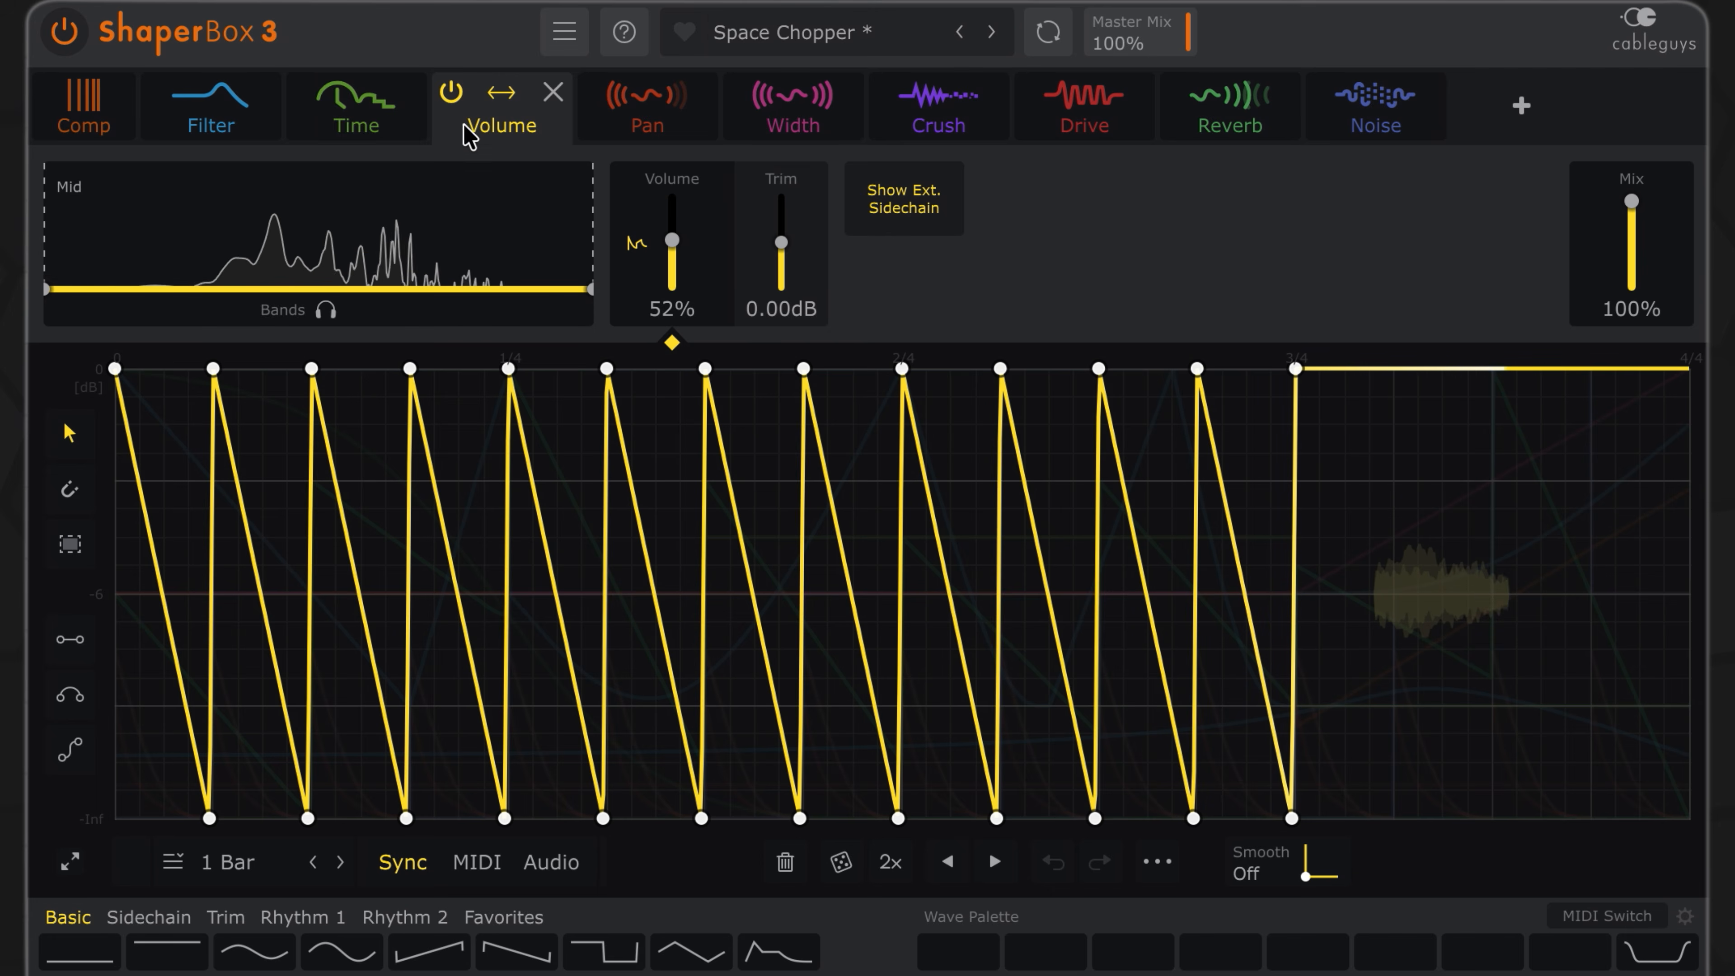
pyautogui.click(379, 134)
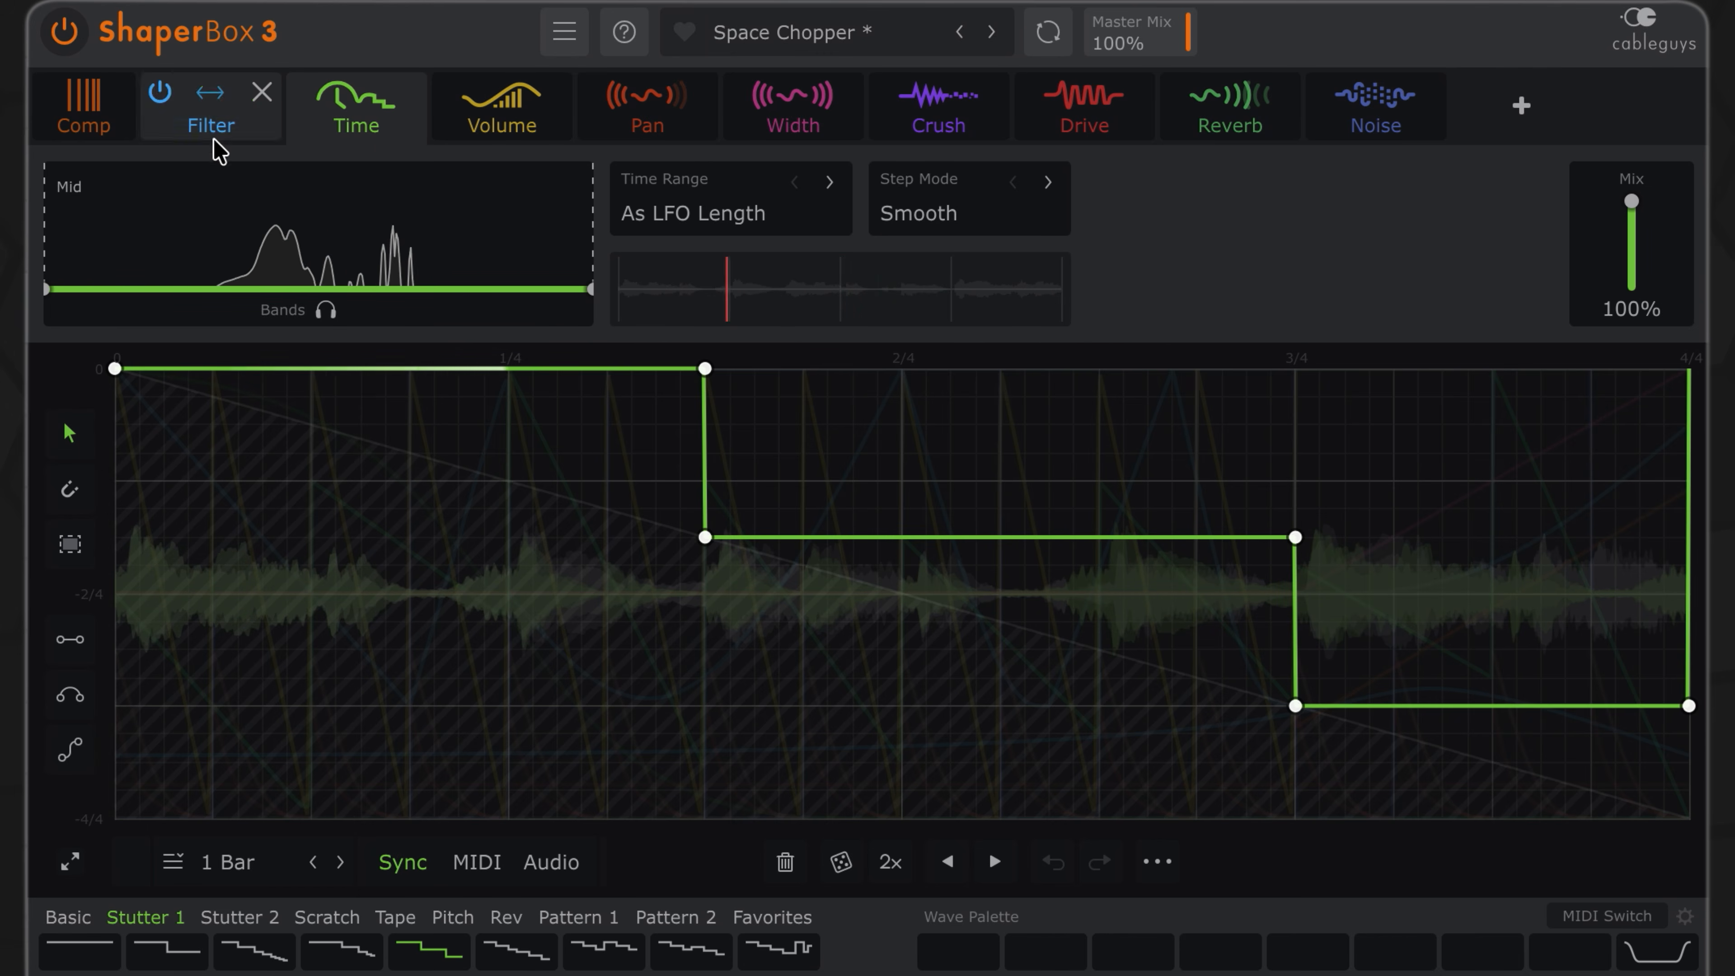